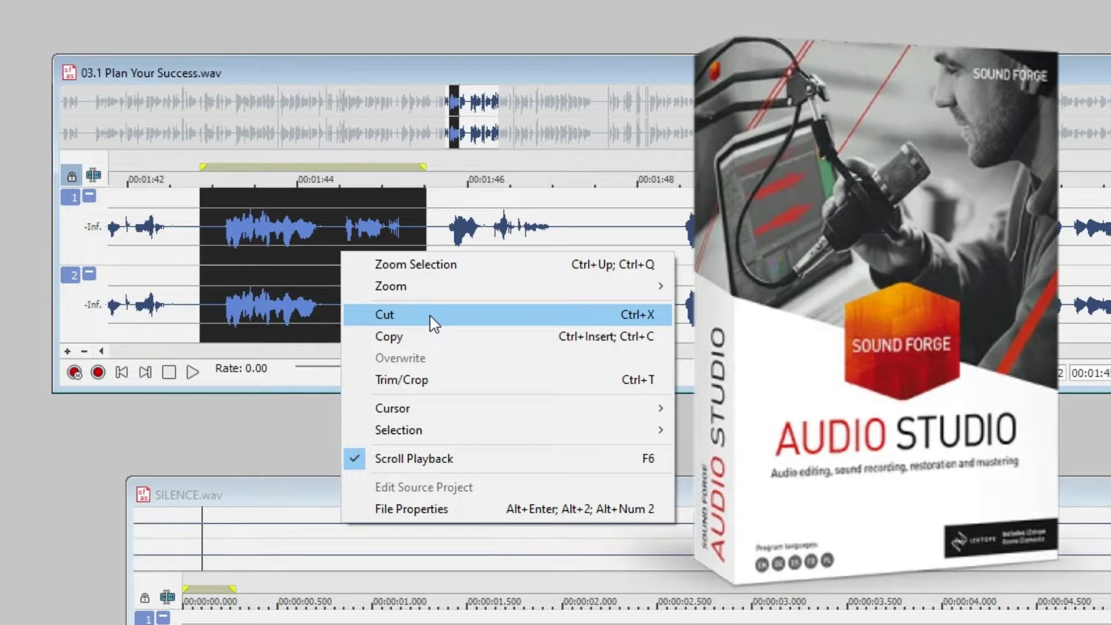
- Paste the cut speech phrase into the long pause at about 00:01:45 in 03.1 Plan Your Success.wav
{"action": "left_click", "coordinate": [369, 247]}
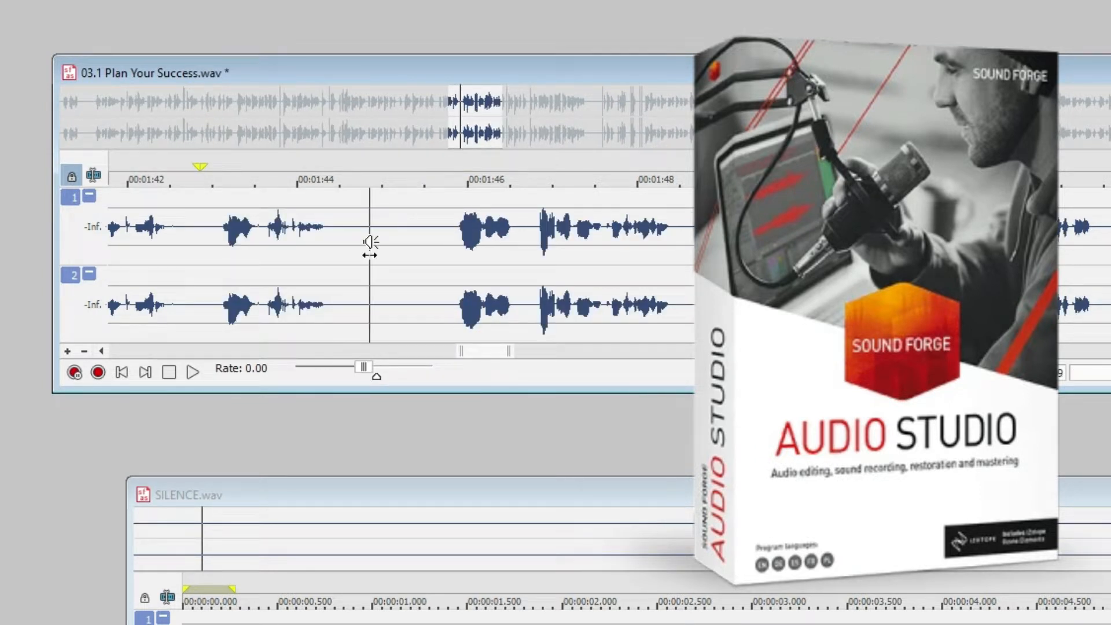
{"action": "key", "text": "ctrl+v"}
- Select the pasted phrase between about 00:01:44.8 and 00:01:47.6, including its surrounding silence, and delete it
{"action": "left_click_drag", "start_coordinate": [457, 248], "coordinate": [690, 288]}
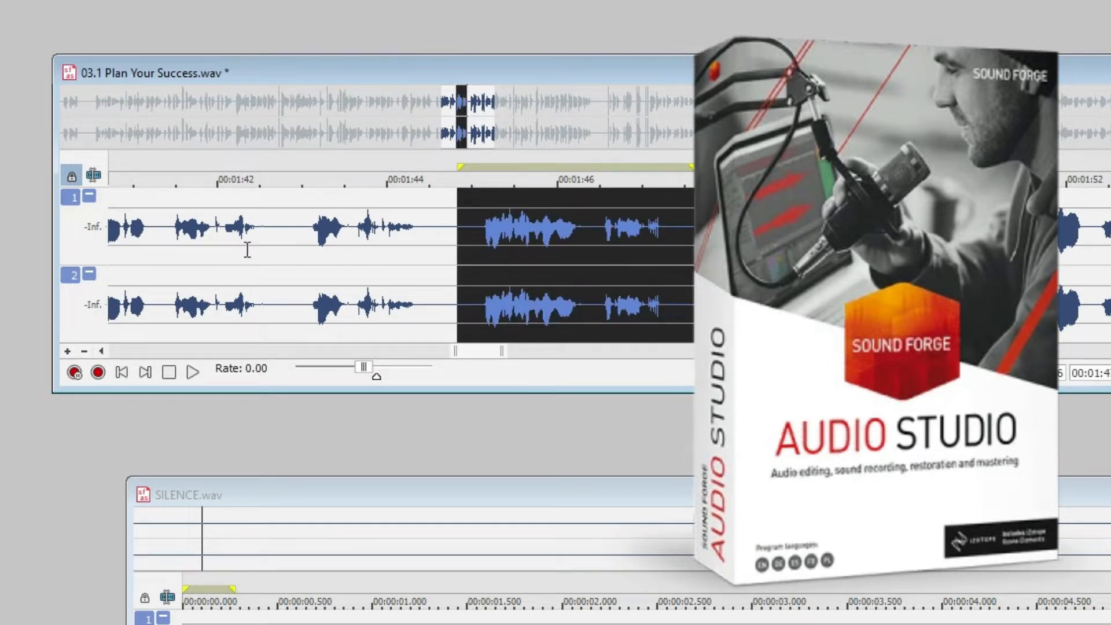
{"action": "left_click", "coordinate": [286, 252]}
{"action": "left_click_drag", "start_coordinate": [274, 260], "coordinate": [290, 266]}
{"action": "left_click_drag", "start_coordinate": [454, 258], "coordinate": [693, 290]}
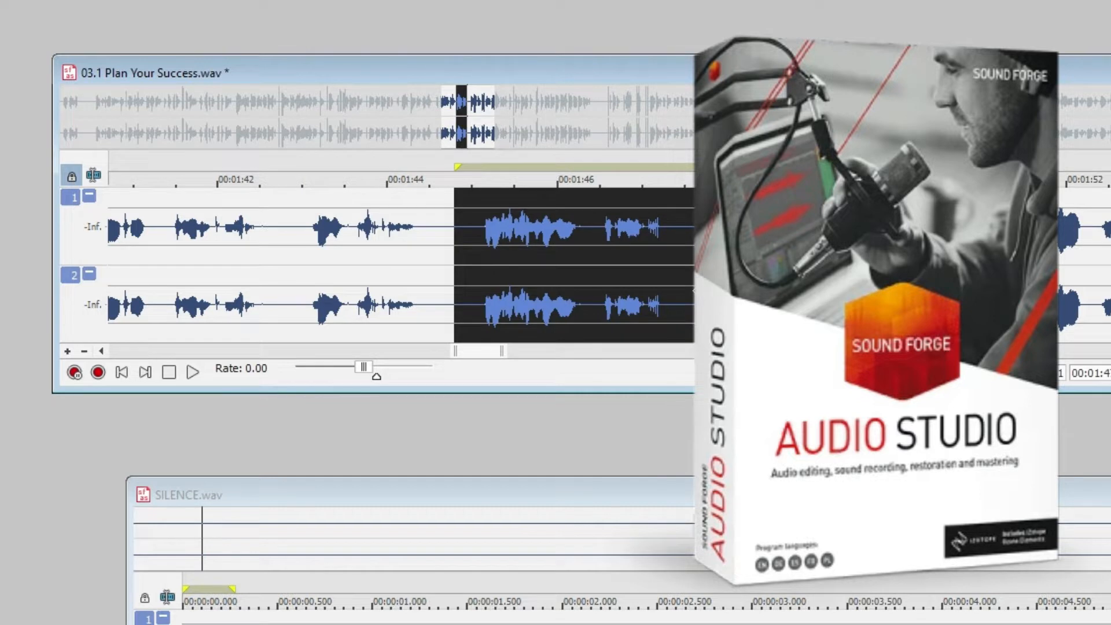
{"action": "key", "text": "Delete"}
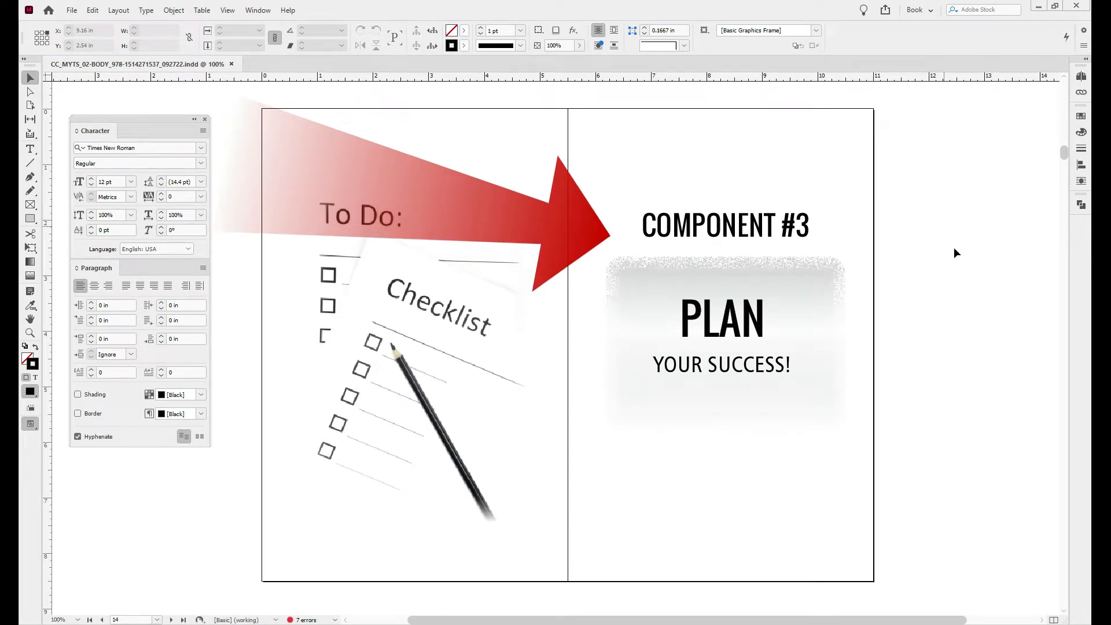
- Switch to InDesign and review the book's Plan Your Success chapter from its title page onward
{"action": "scroll", "coordinate": [964, 357], "scroll_direction": "down", "scroll_amount": 10}
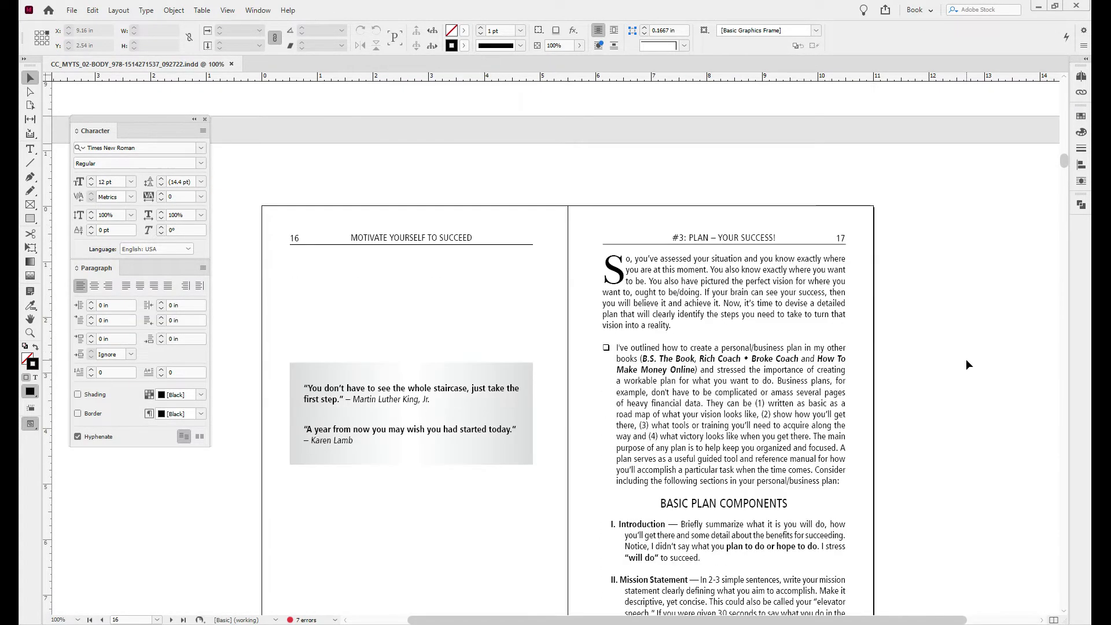
{"action": "scroll", "coordinate": [966, 359], "scroll_direction": "down", "scroll_amount": 2}
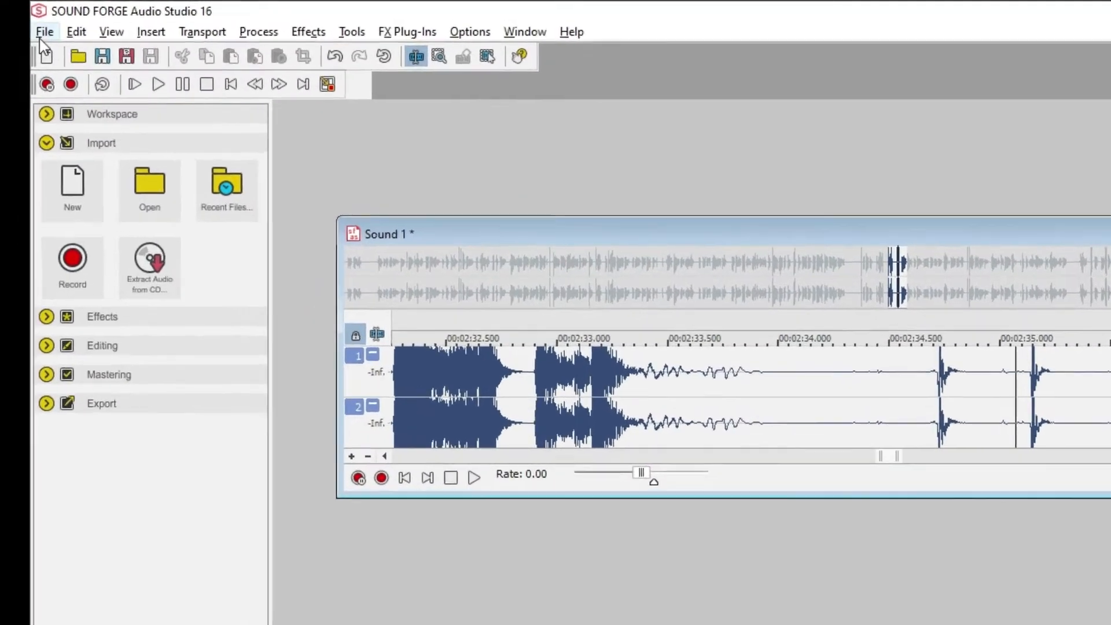
- Save the Sound 1 recording in the 01 WAV (Recording & Editing) folder as 03.1 Plan Your Success.wav in Wave (Microsoft) format
{"action": "left_click", "coordinate": [45, 32]}
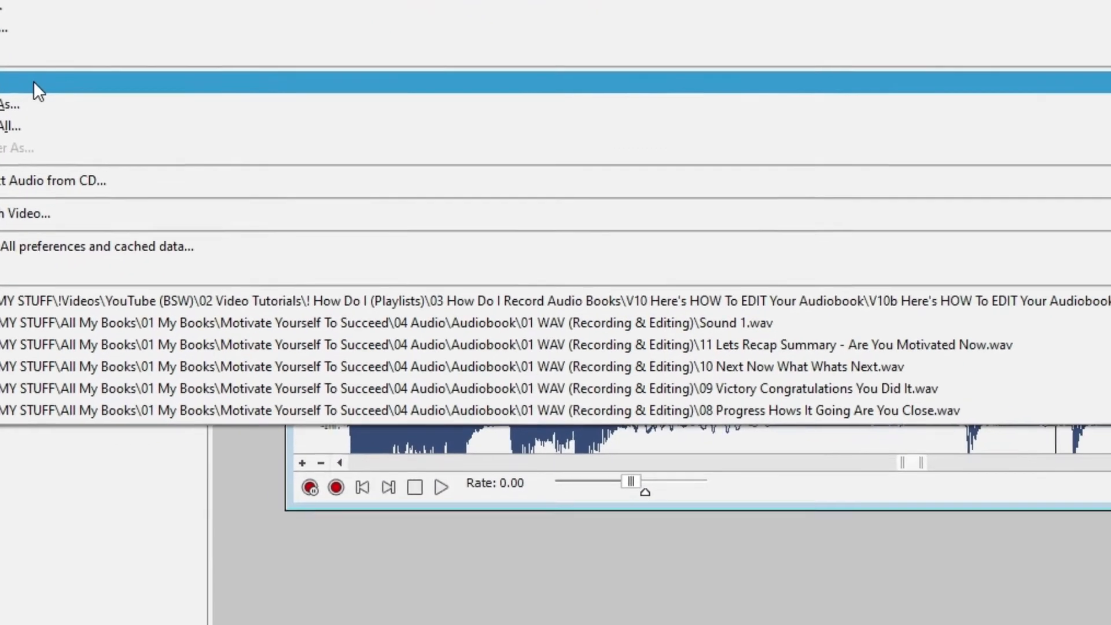
{"action": "left_click", "coordinate": [34, 81]}
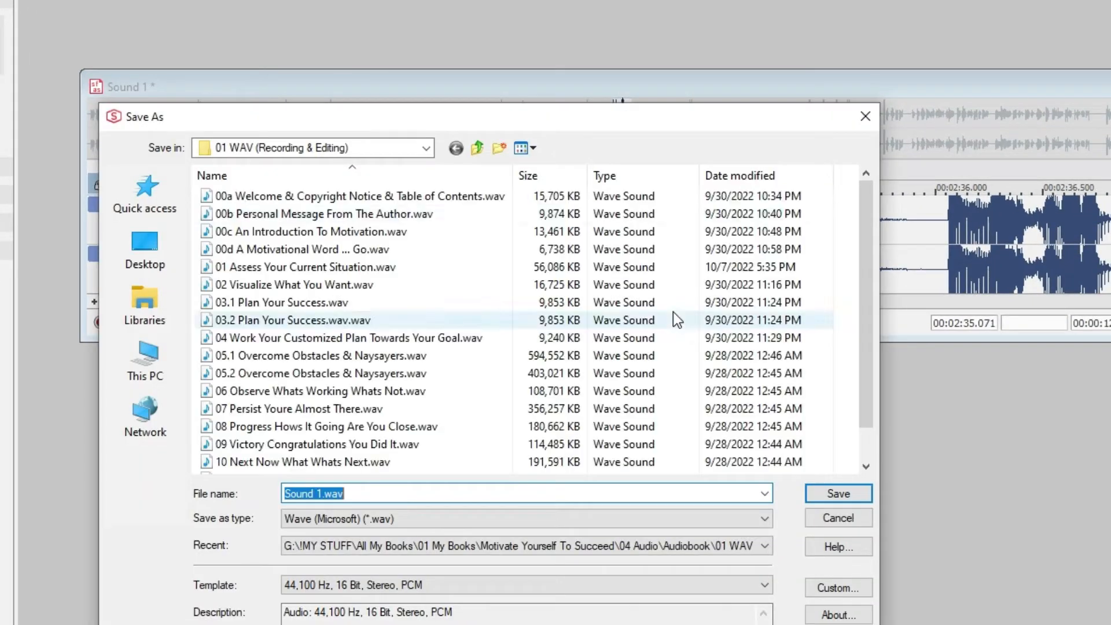
{"action": "left_click_drag", "start_coordinate": [668, 114], "coordinate": [737, 0]}
{"action": "left_click_drag", "start_coordinate": [942, 567], "coordinate": [913, 462]}
{"action": "left_click", "coordinate": [382, 328]}
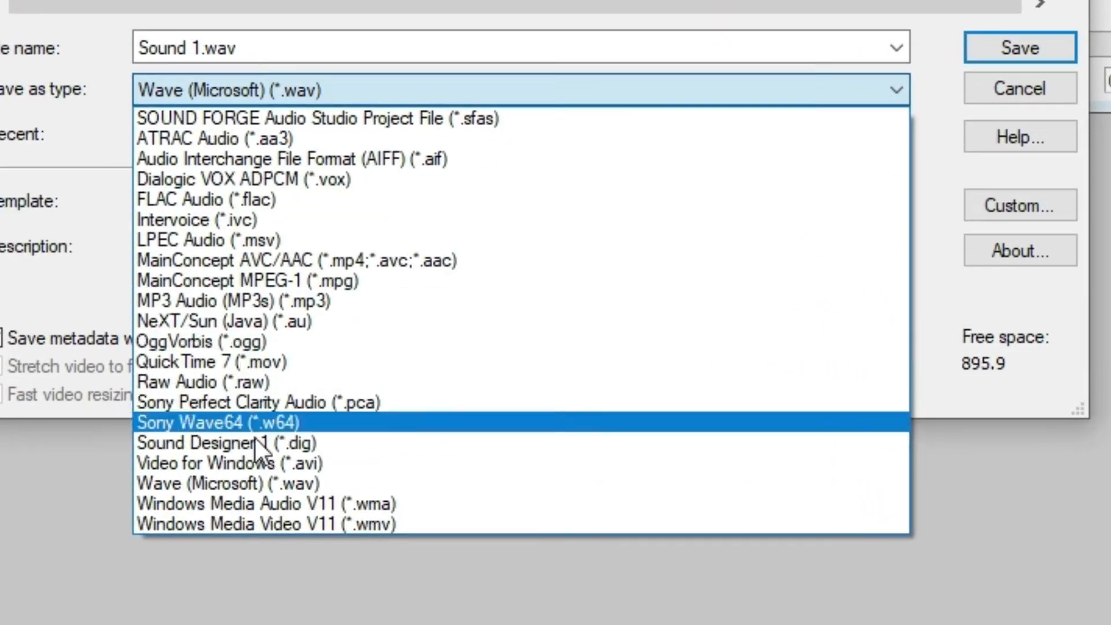
{"action": "left_click", "coordinate": [339, 482]}
{"action": "left_click", "coordinate": [298, 48]}
{"action": "type", "text": "03.1 Plan Your Success.wav"}
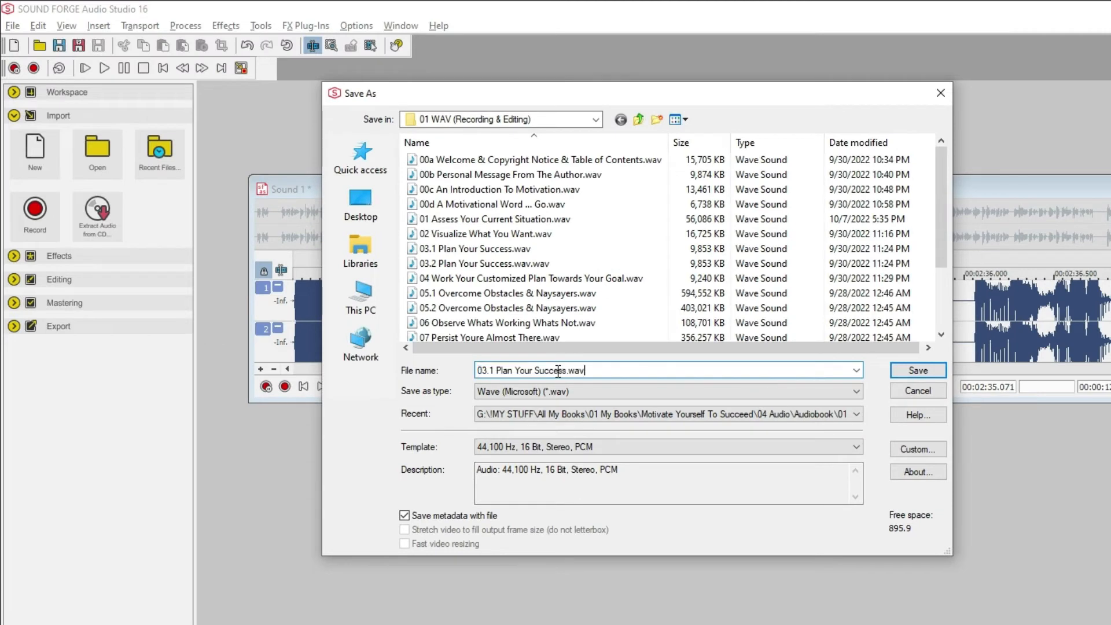
{"action": "left_click", "coordinate": [926, 369]}
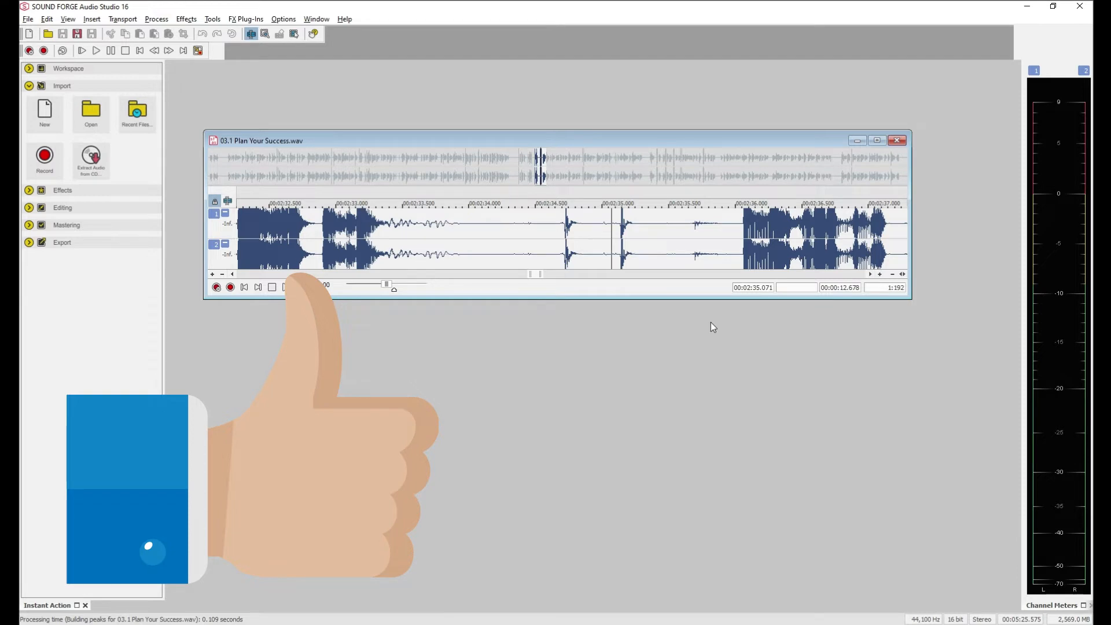
- Make the 03.1 Plan Your Success.wav window taller and wider, and zoom out to the whole waveform
{"action": "left_click_drag", "start_coordinate": [702, 299], "coordinate": [702, 329]}
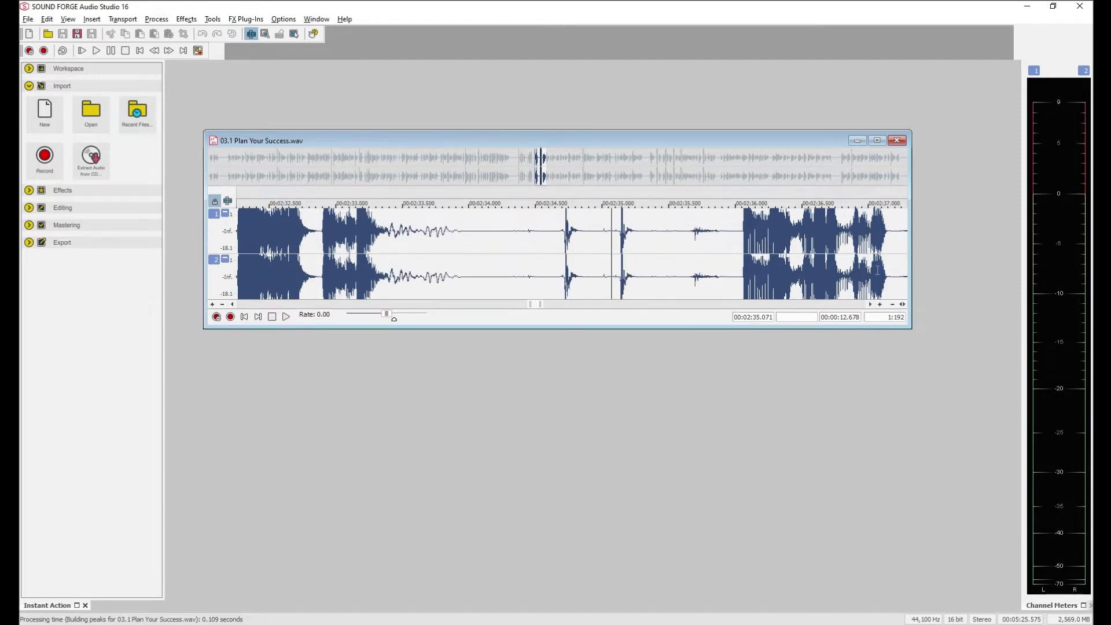
{"action": "left_click_drag", "start_coordinate": [910, 270], "coordinate": [936, 269]}
{"action": "scroll", "coordinate": [639, 272], "scroll_direction": "down", "scroll_amount": 6}
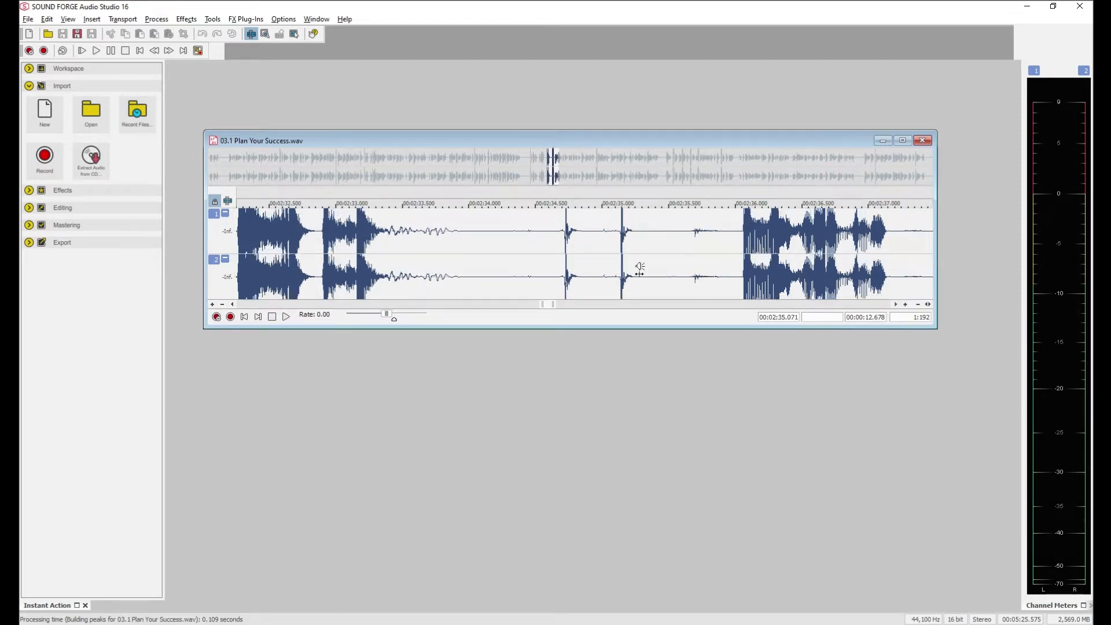
{"action": "scroll", "coordinate": [640, 269], "scroll_direction": "down", "scroll_amount": 2}
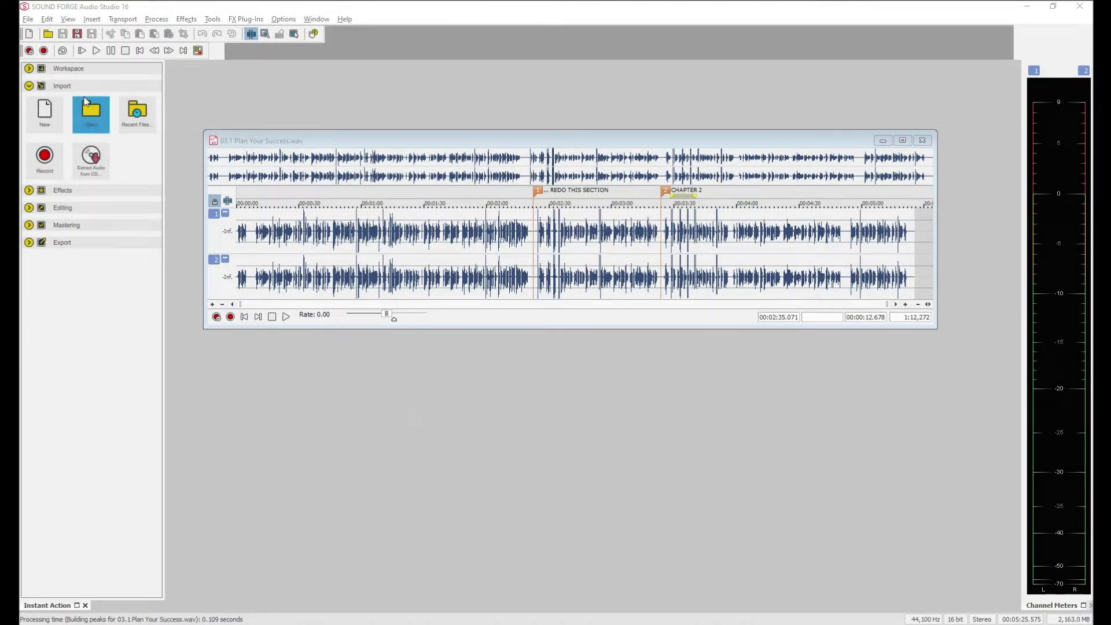
- Create a new empty audio file and place its window below the 03.1 Plan Your Success.wav window
{"action": "left_click", "coordinate": [28, 19]}
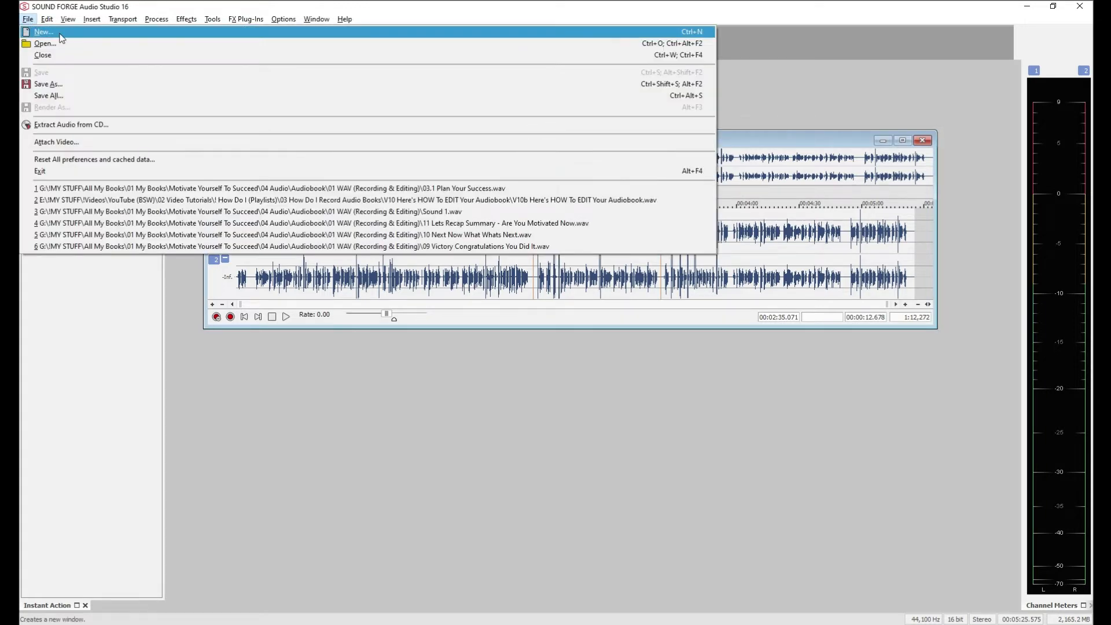
{"action": "left_click", "coordinate": [44, 32]}
{"action": "left_click", "coordinate": [636, 196]}
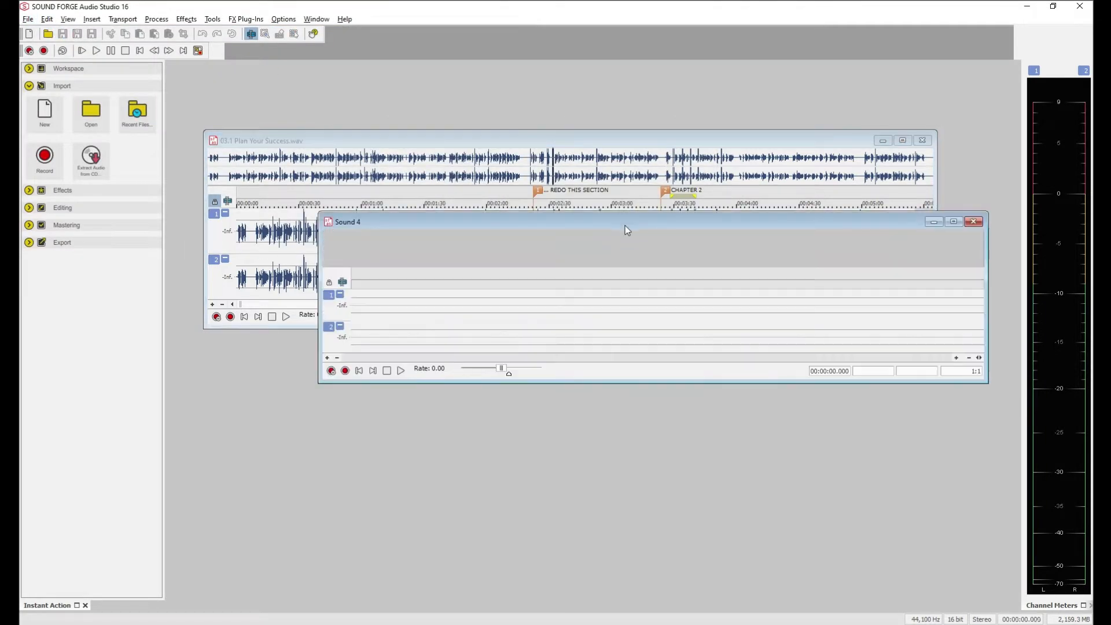
{"action": "left_click_drag", "start_coordinate": [640, 239], "coordinate": [571, 389]}
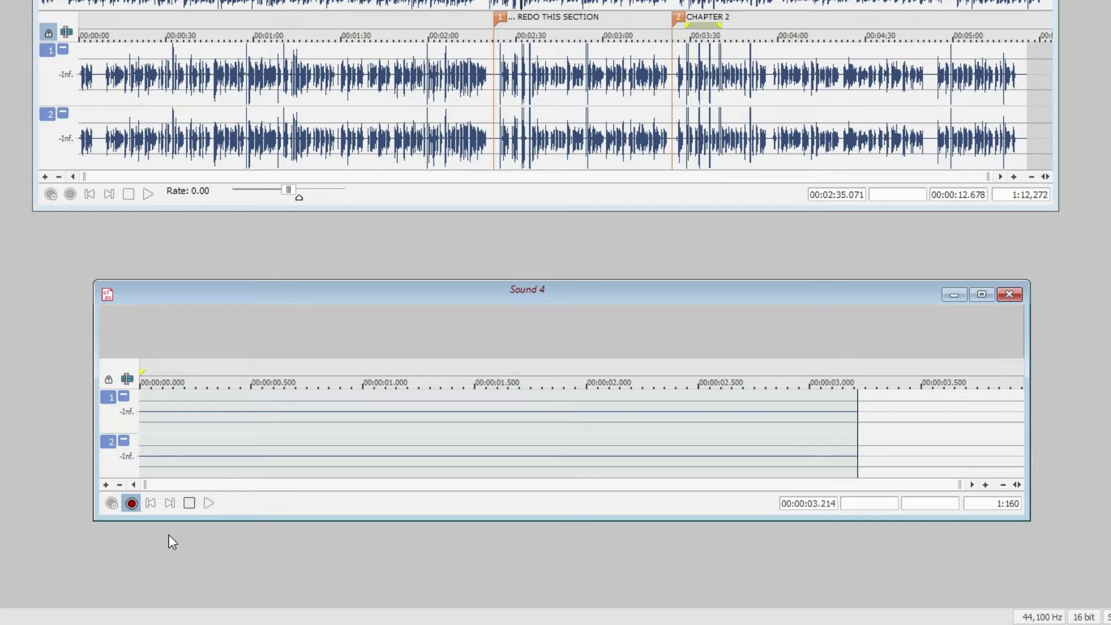
- Stop the silent recording in the new file and save it as SILENCE in Wave (Microsoft) format
{"action": "left_click", "coordinate": [189, 502]}
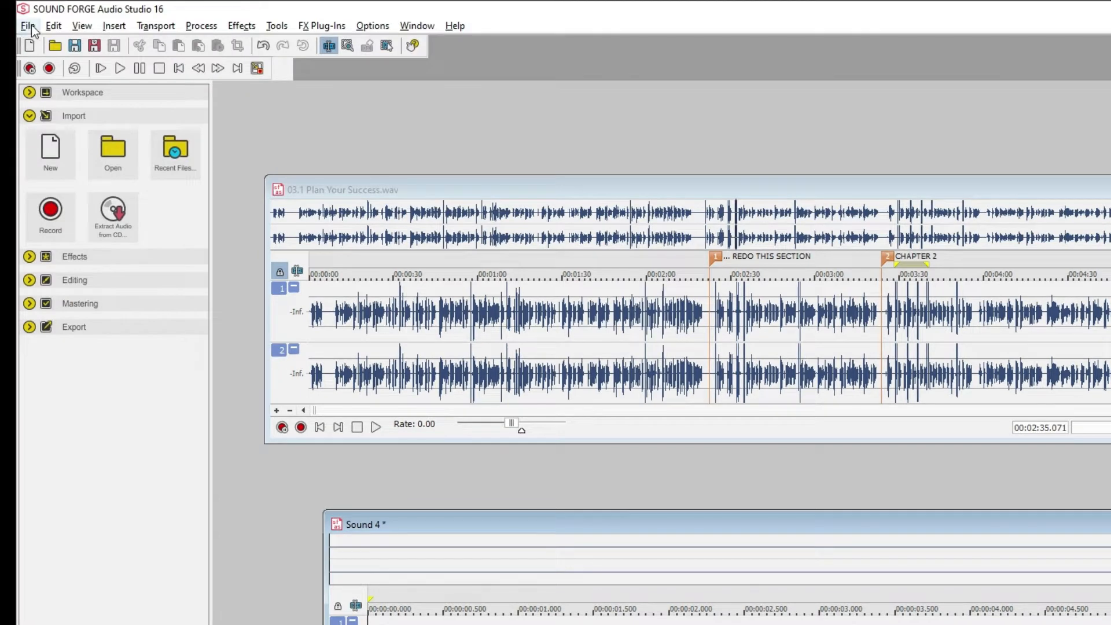
{"action": "left_click", "coordinate": [29, 25]}
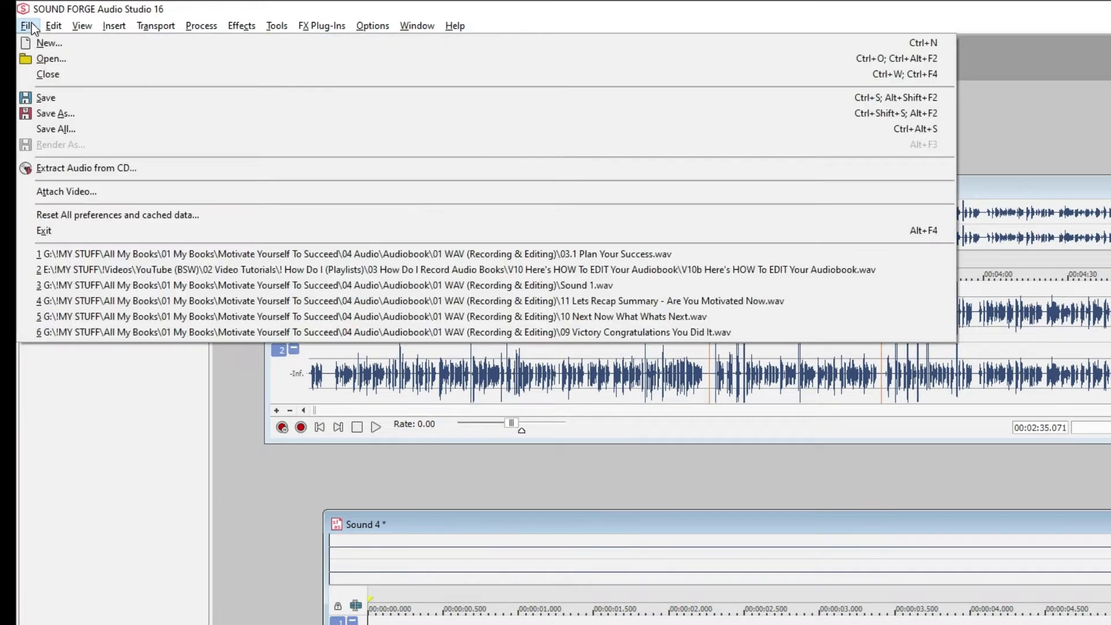
{"action": "left_click", "coordinate": [82, 99]}
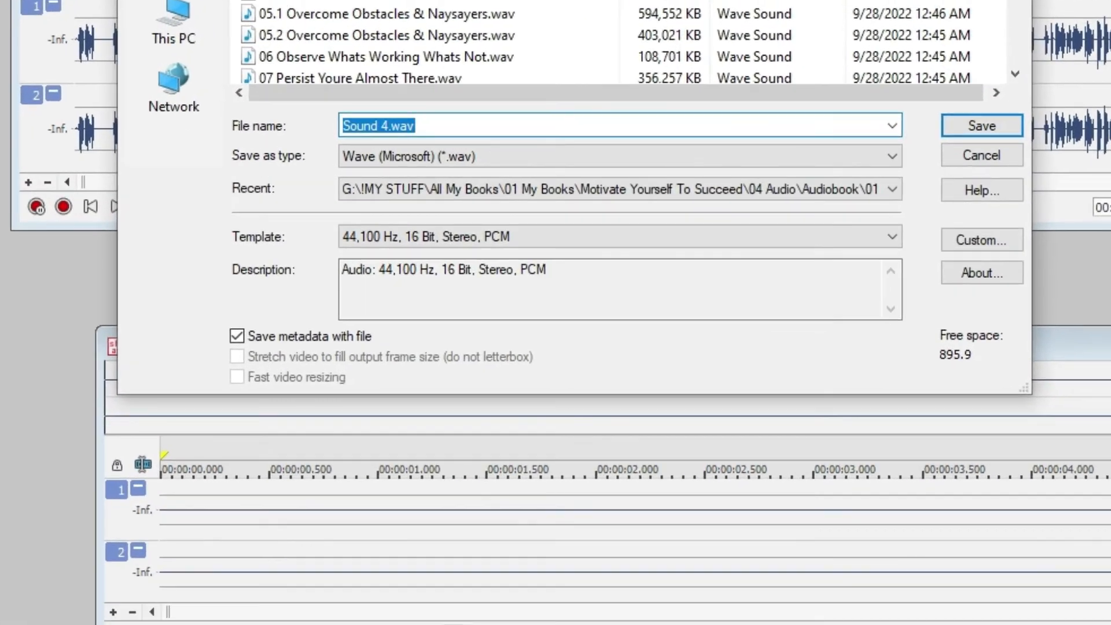
{"action": "scroll", "coordinate": [1018, 57], "scroll_direction": "down", "scroll_amount": 2}
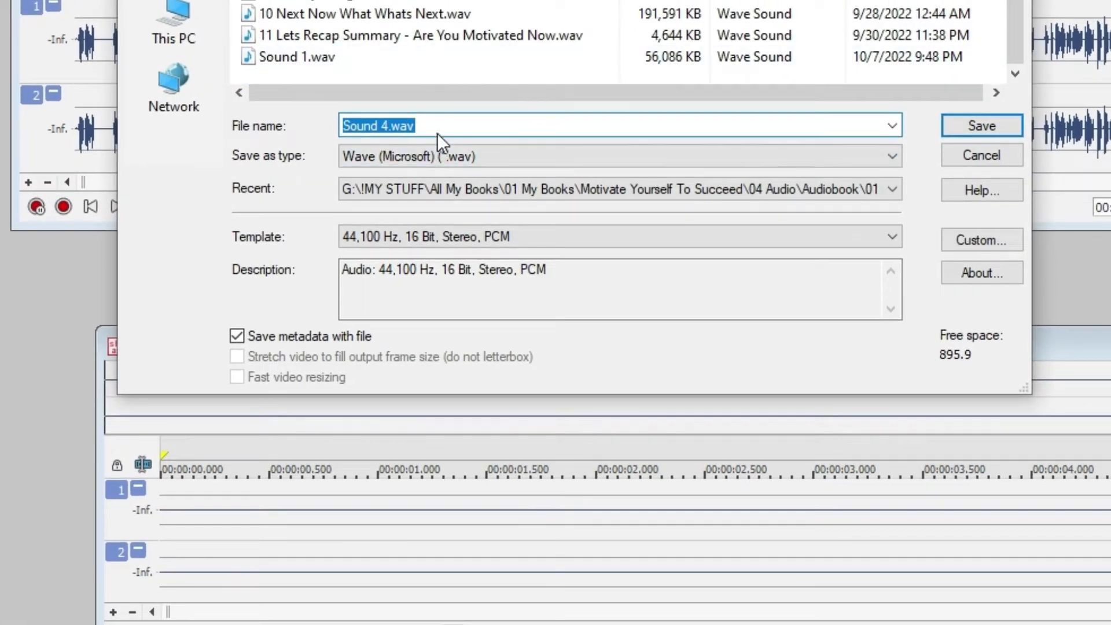
{"action": "type", "text": "SILENCE"}
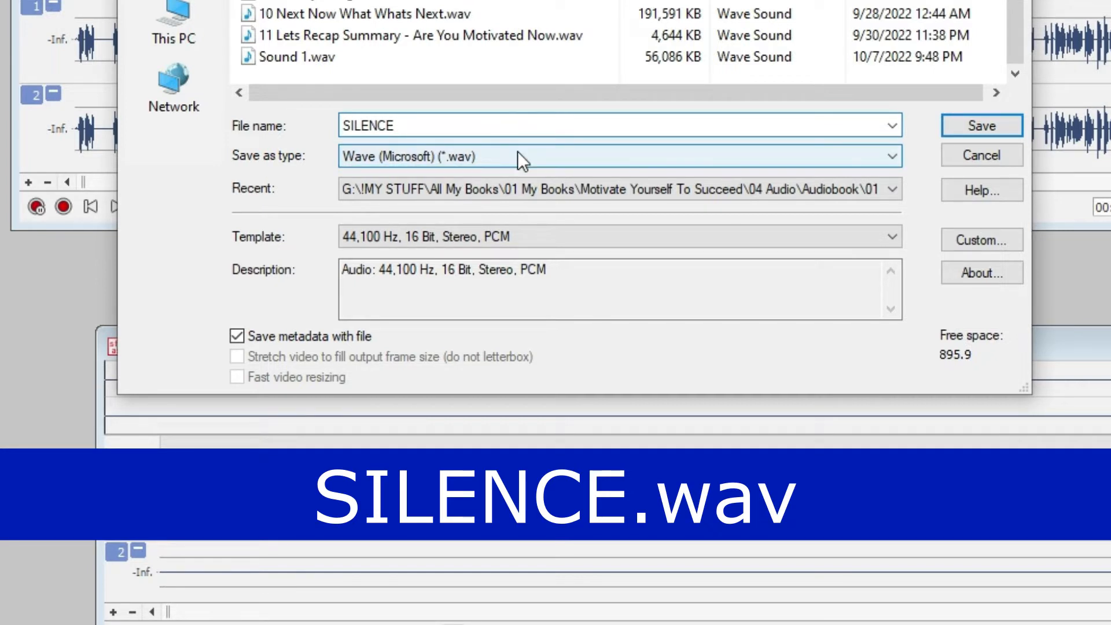
{"action": "key", "text": "Return"}
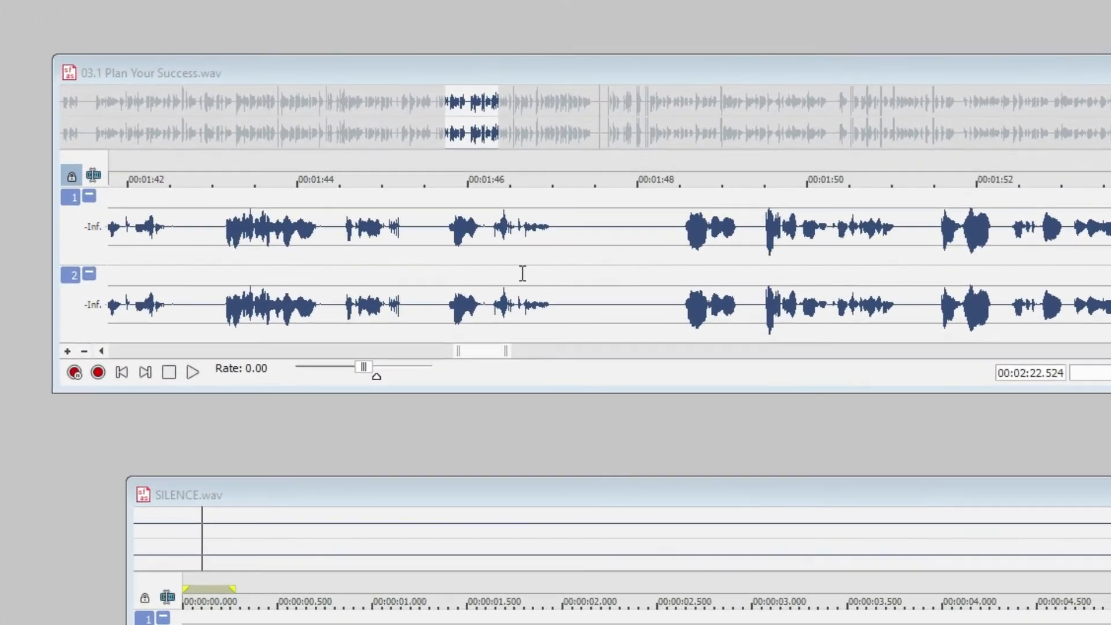
- Cut the speech phrase starting at about 00:01:42.85 and paste it into the pause at about 00:01:44.85
{"action": "left_click_drag", "start_coordinate": [200, 259], "coordinate": [425, 292]}
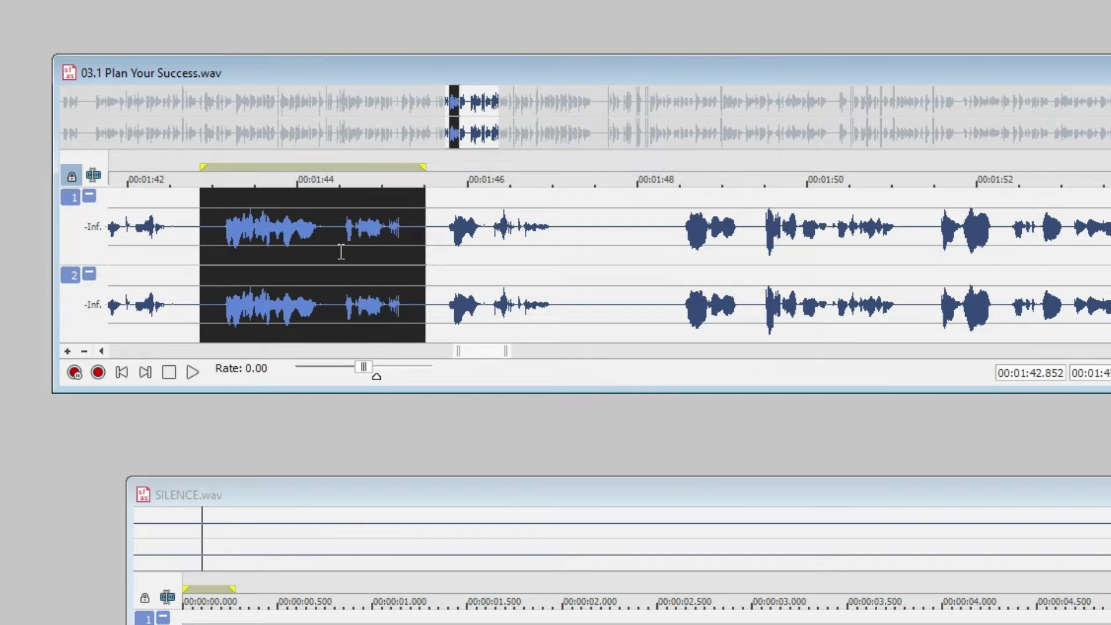
{"action": "right_click", "coordinate": [340, 251]}
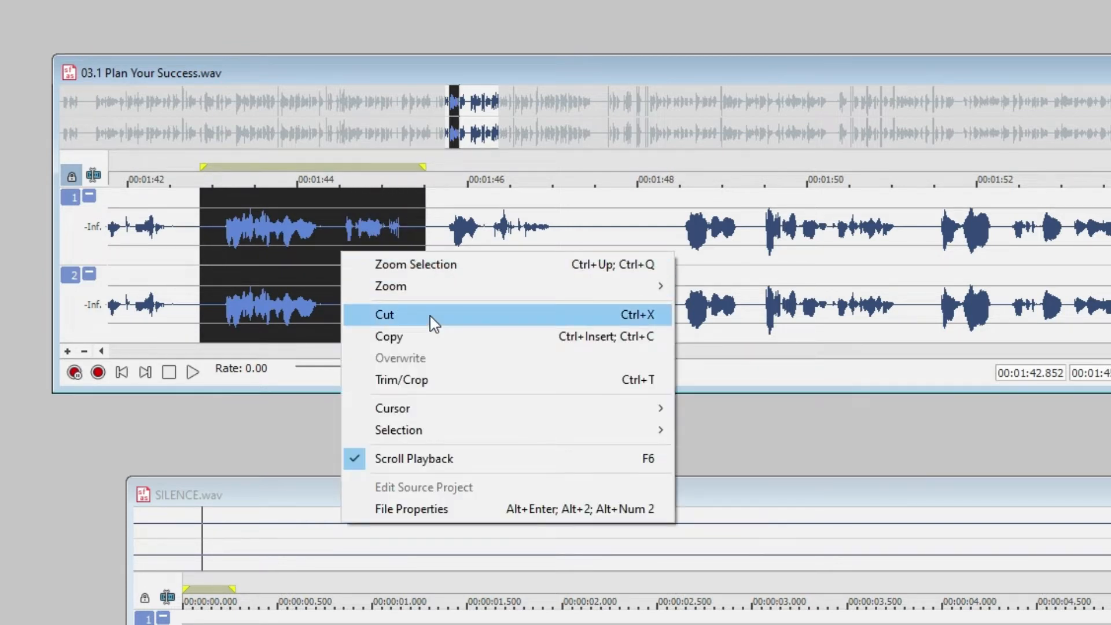
{"action": "left_click", "coordinate": [384, 314]}
{"action": "left_click", "coordinate": [370, 246]}
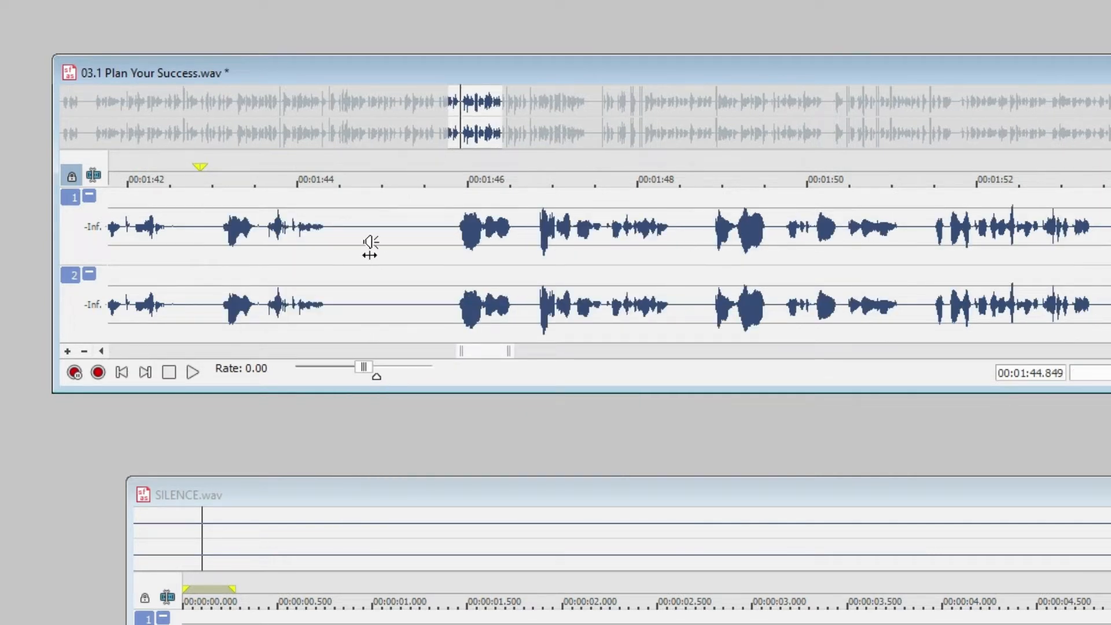
{"action": "key", "text": "ctrl+v"}
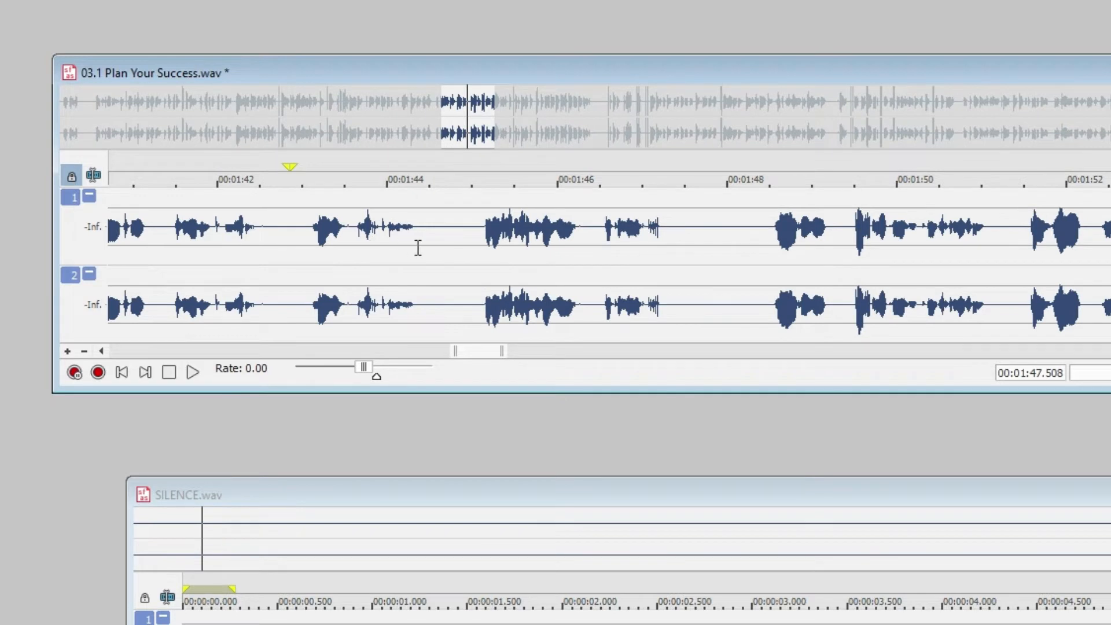
- Delete the moved phrase together with its surrounding silence, from about 00:01:44.79 to just before 00:01:48
{"action": "left_click_drag", "start_coordinate": [458, 247], "coordinate": [694, 287]}
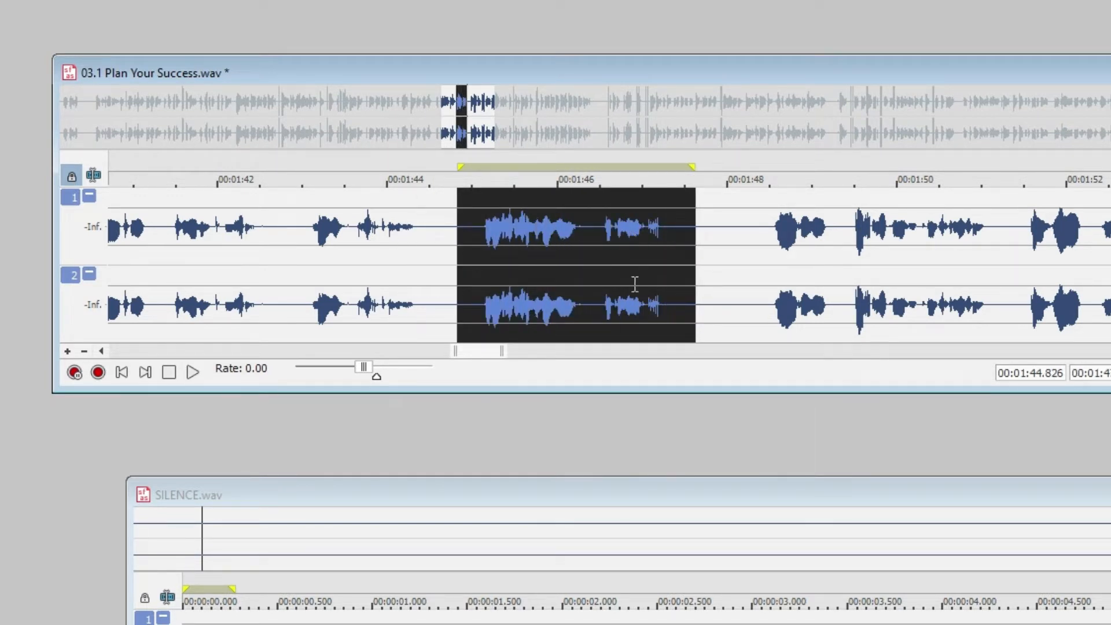
{"action": "left_click", "coordinate": [271, 252]}
{"action": "left_click_drag", "start_coordinate": [274, 254], "coordinate": [291, 272]}
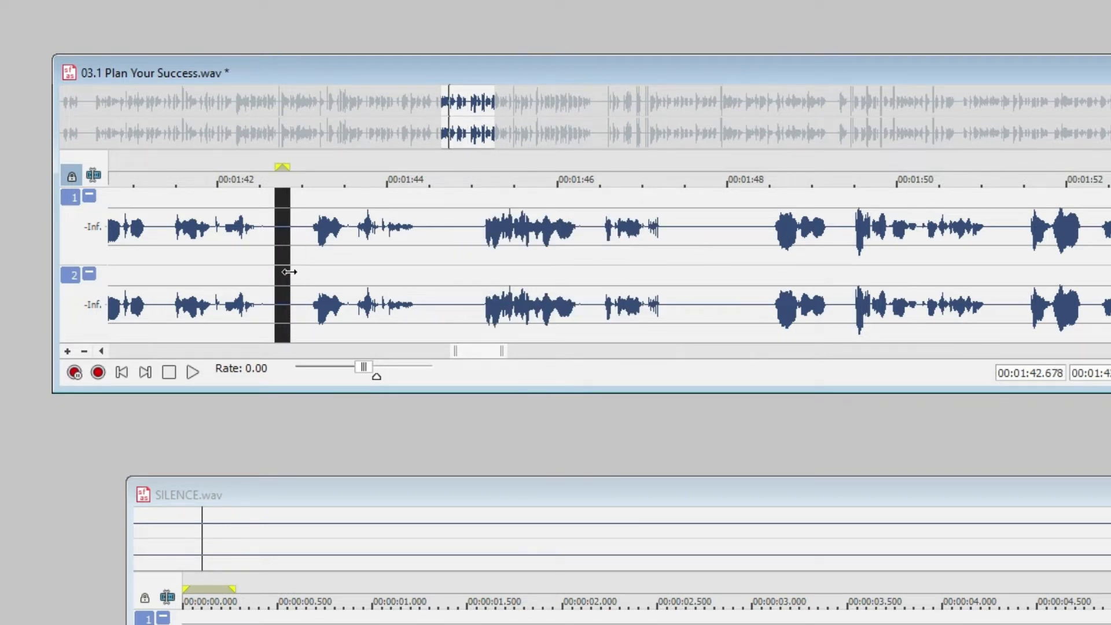
{"action": "left_click", "coordinate": [449, 254]}
{"action": "left_click_drag", "start_coordinate": [454, 254], "coordinate": [699, 290]}
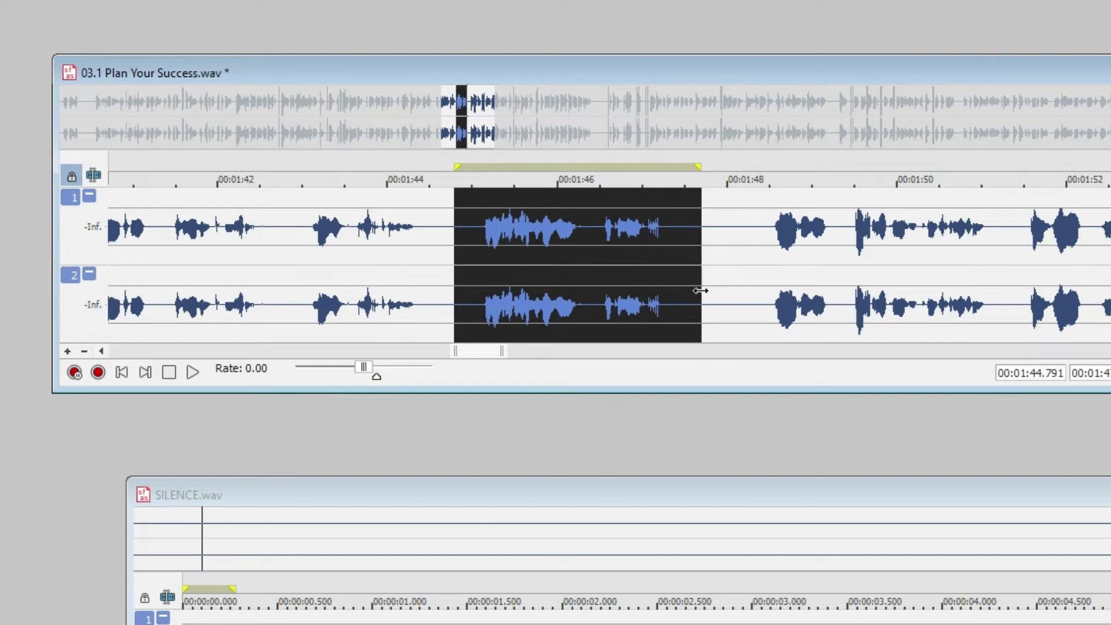
{"action": "key", "text": "Delete"}
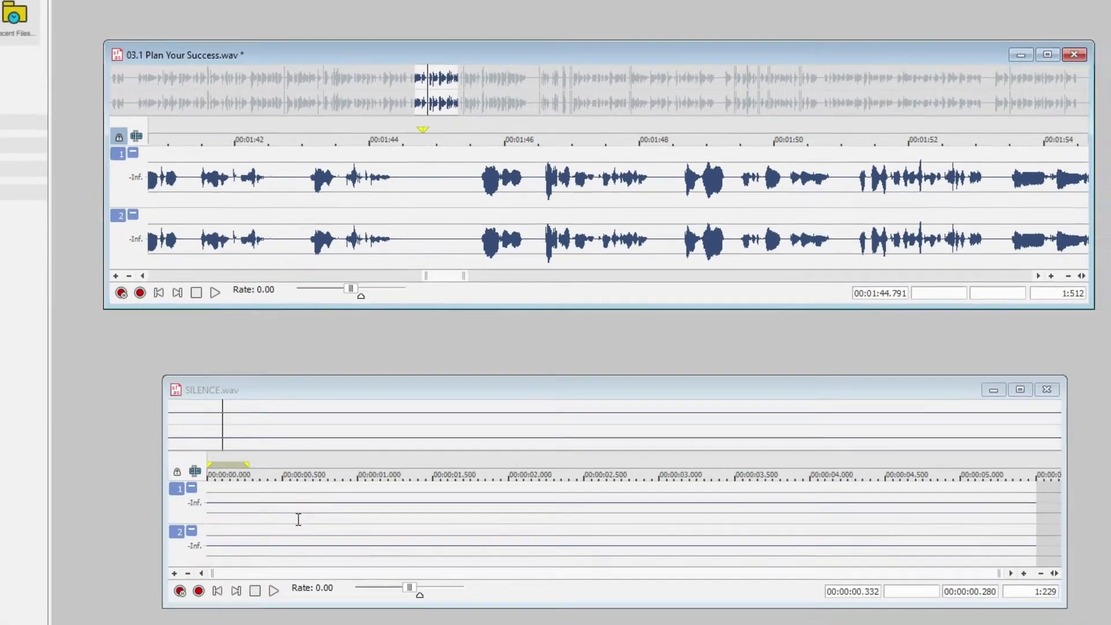
- Copy about 1.95 seconds of silence from SILENCE.wav, from about 00:00:00.607 to 00:00:02.560
{"action": "left_click_drag", "start_coordinate": [298, 480], "coordinate": [557, 472]}
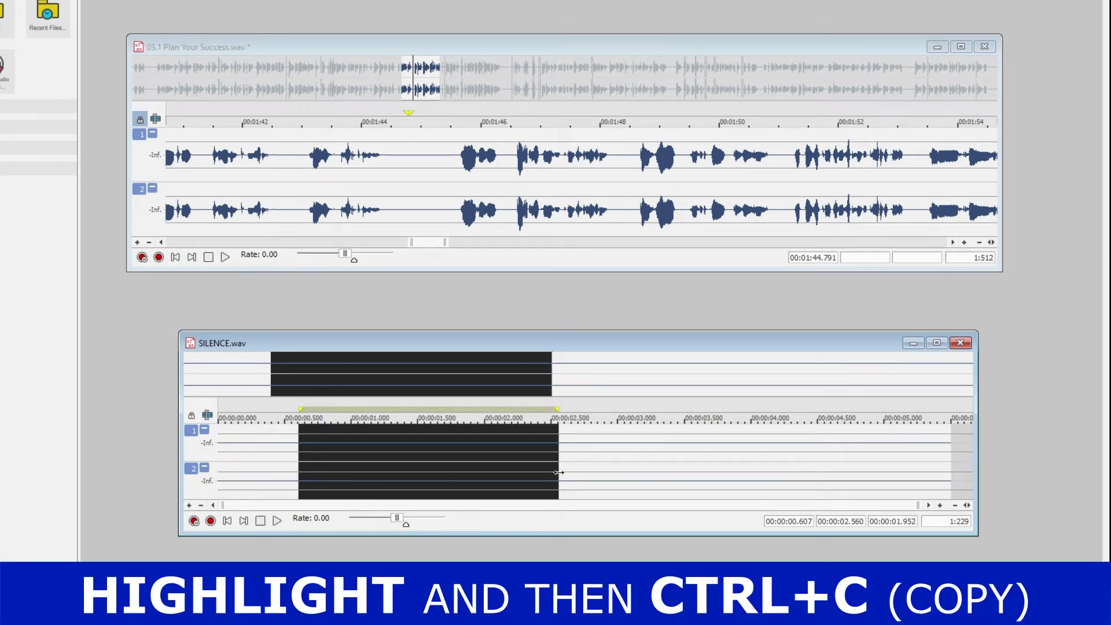
{"action": "right_click", "coordinate": [472, 456]}
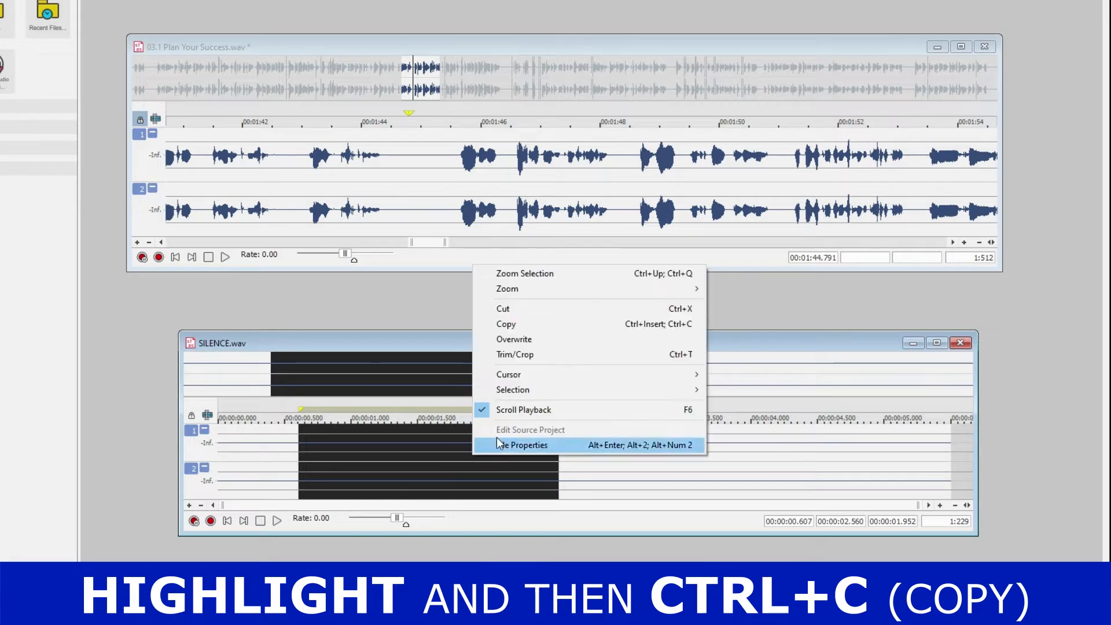
{"action": "left_click", "coordinate": [539, 323]}
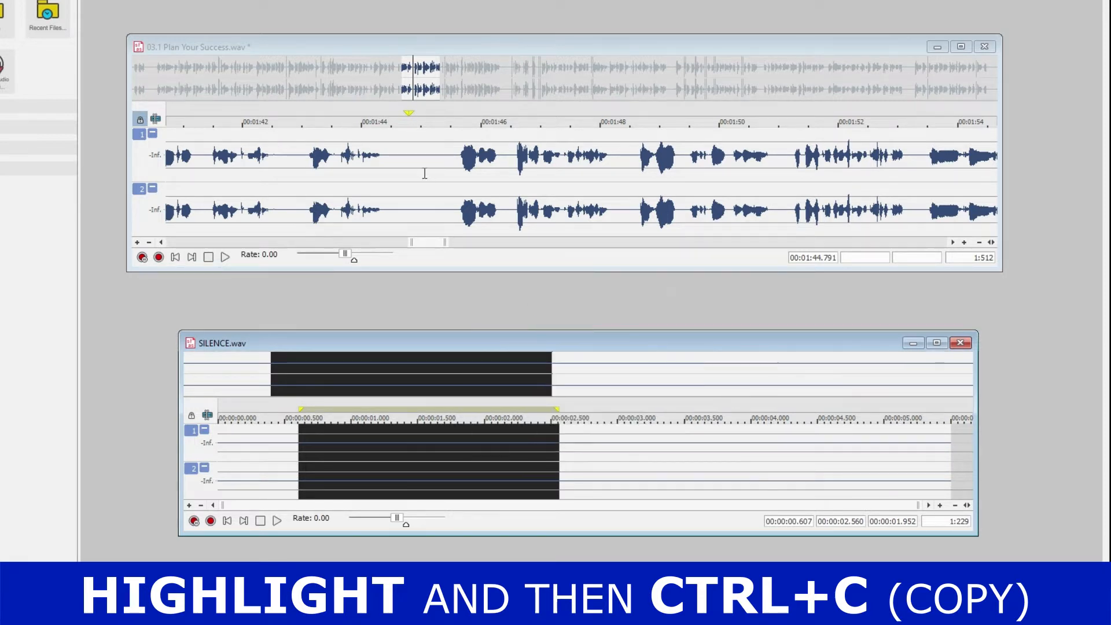
- Replace the section from about 00:01:44.489 to 00:01:48.437 in 03.1 Plan Your Success.wav with the copied silence
{"action": "left_click", "coordinate": [425, 173]}
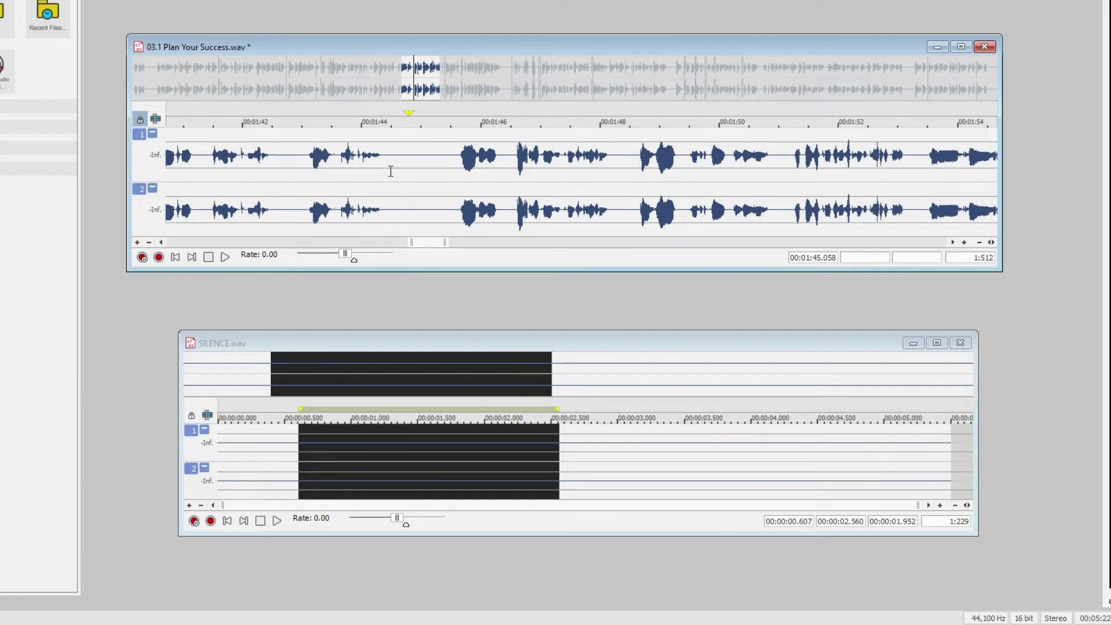
{"action": "left_click_drag", "start_coordinate": [390, 171], "coordinate": [625, 211]}
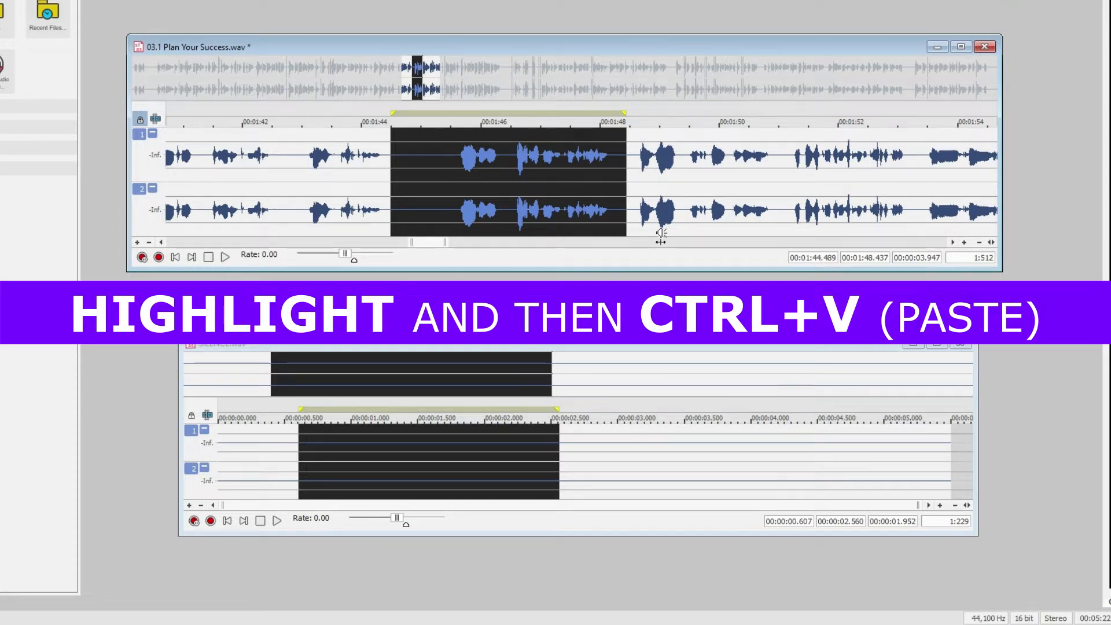
{"action": "key", "text": "ctrl+v"}
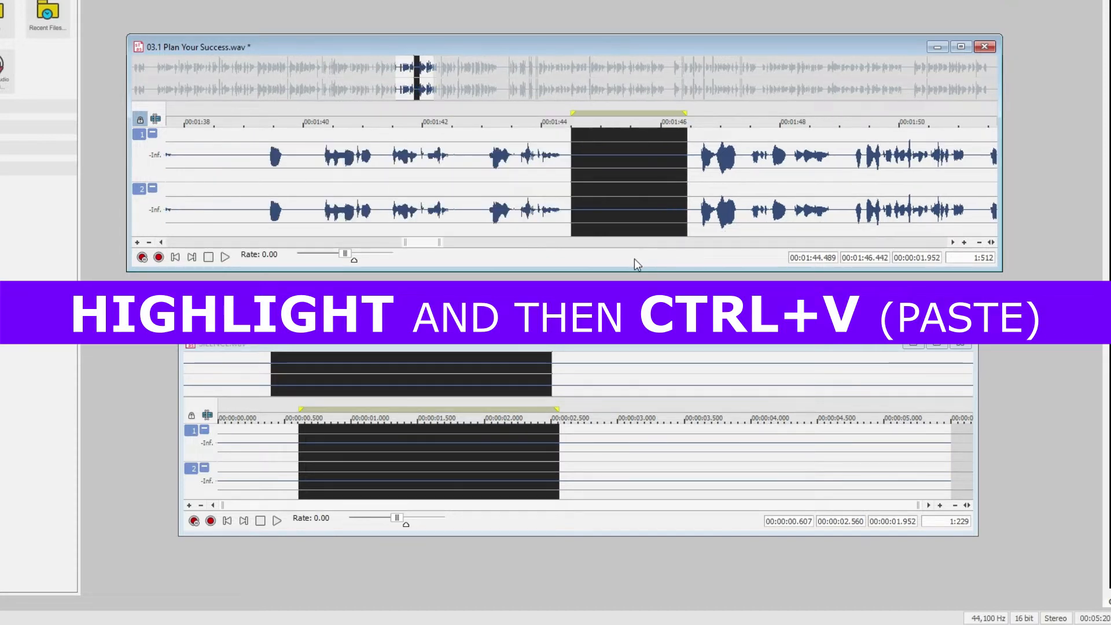
{"action": "left_click", "coordinate": [602, 192]}
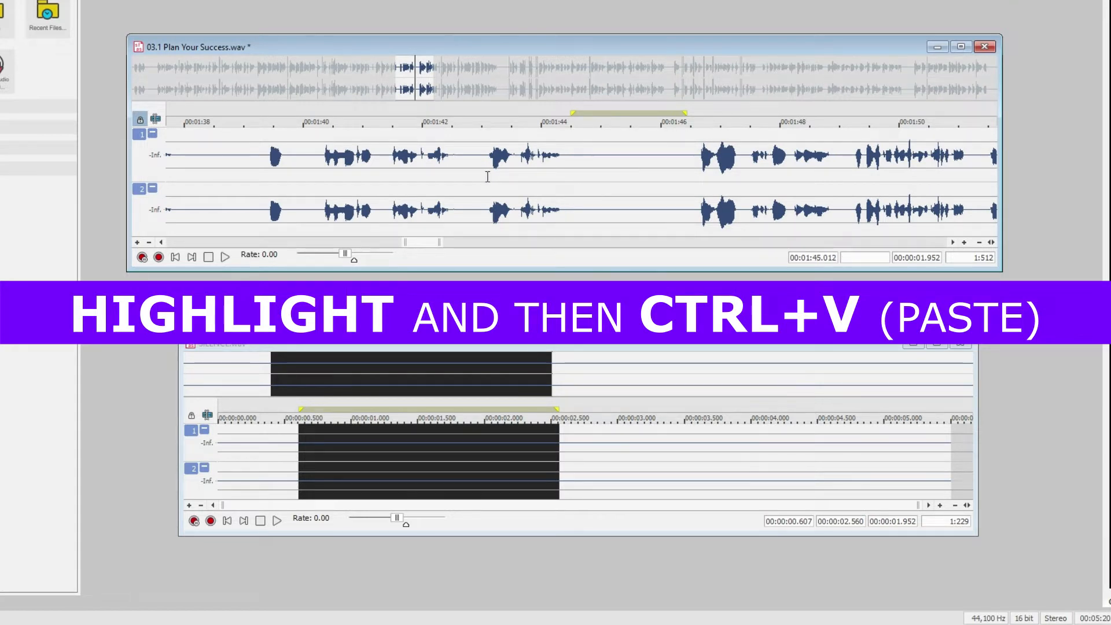
{"action": "left_click_drag", "start_coordinate": [693, 181], "coordinate": [463, 190]}
{"action": "left_click", "coordinate": [602, 187]}
{"action": "left_click", "coordinate": [230, 175]}
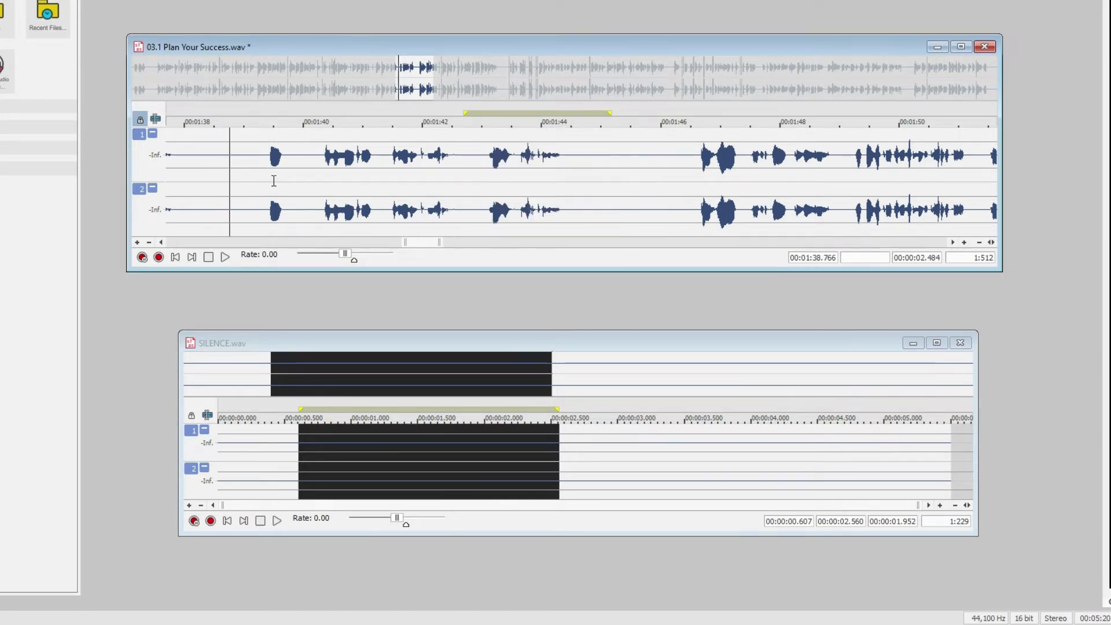
{"action": "left_click_drag", "start_coordinate": [210, 174], "coordinate": [582, 184]}
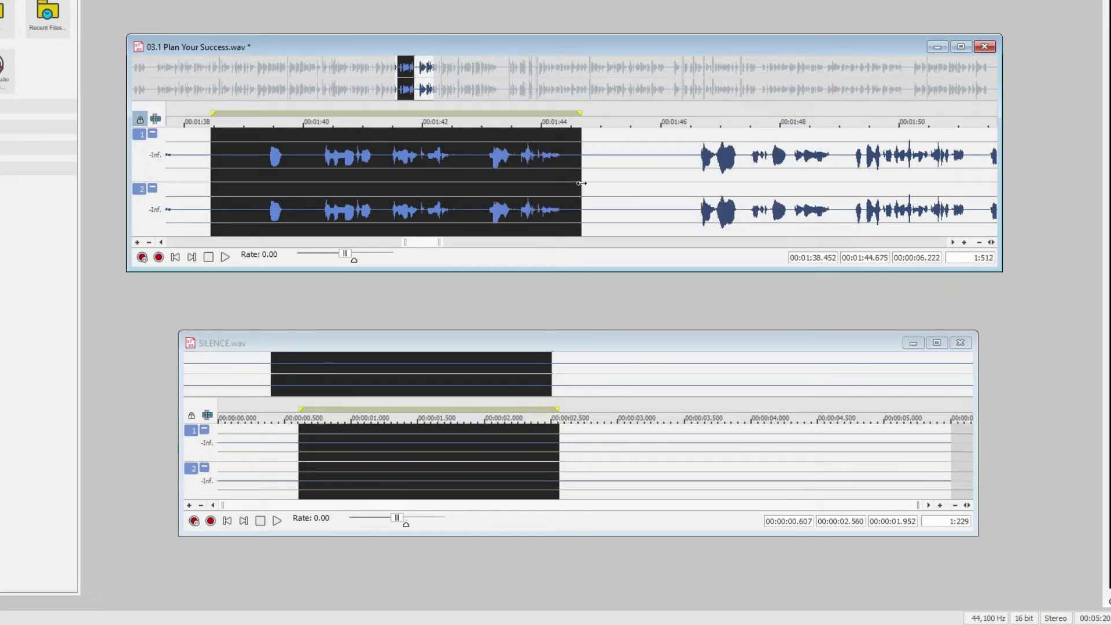
{"action": "right_click", "coordinate": [466, 188]}
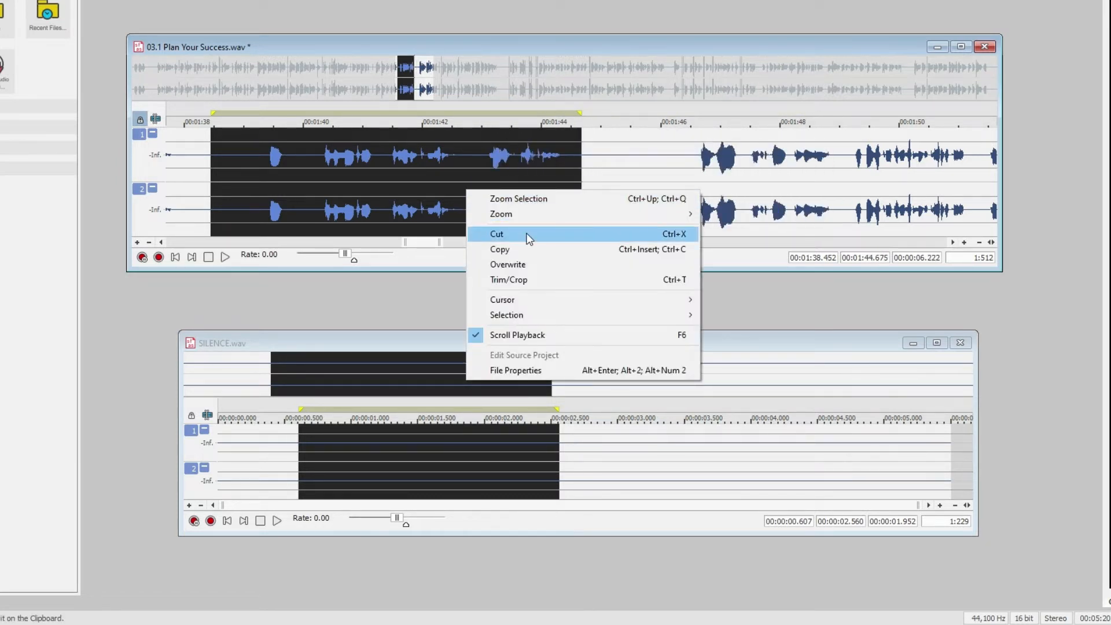
{"action": "left_click", "coordinate": [426, 183]}
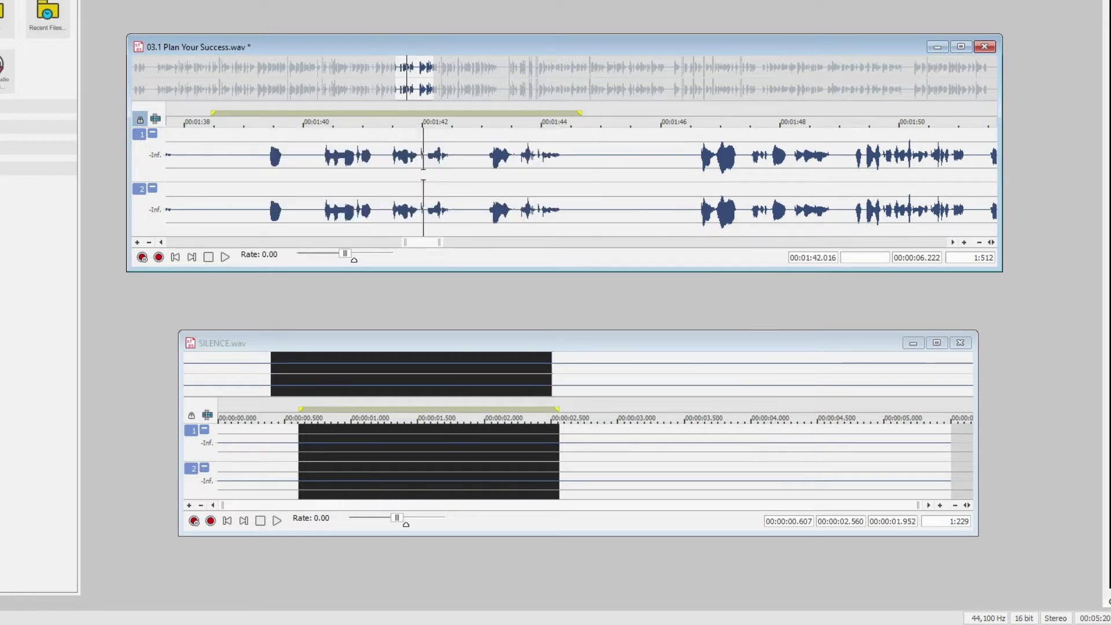
- Move the speech phrase at about 00:01:43 into the pause at about 00:01:39 by cutting and pasting it
{"action": "left_click_drag", "start_coordinate": [466, 179], "coordinate": [255, 185]}
{"action": "key", "text": "Delete"}
{"action": "left_click", "coordinate": [415, 177]}
{"action": "key", "text": "ctrl+v"}
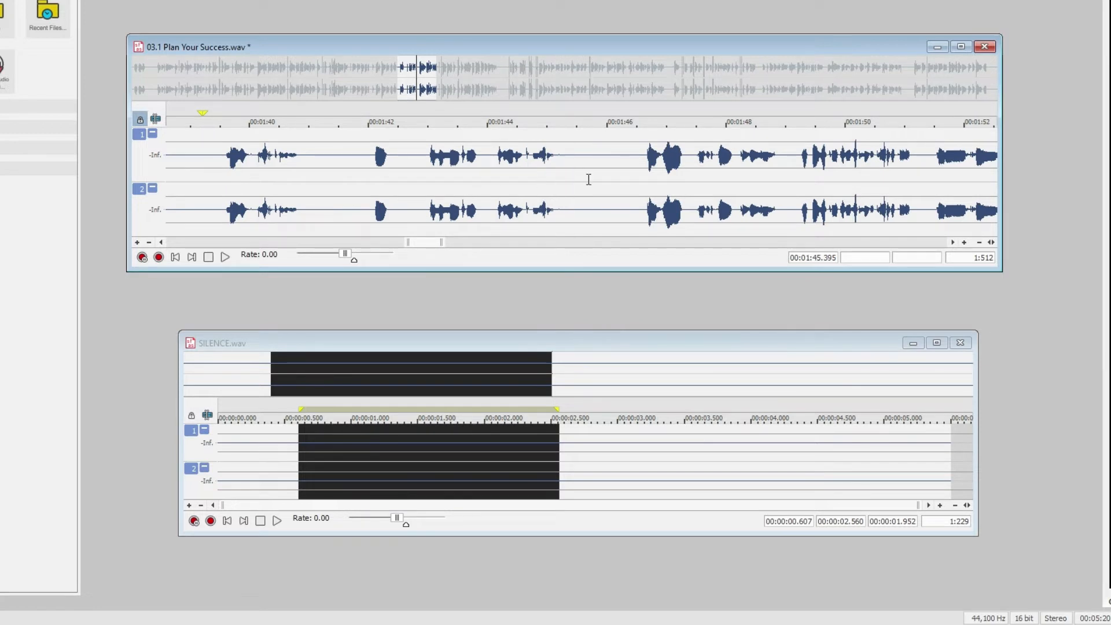
- Cut the section from about 00:01:42.667 to 00:01:45.720, and delete the following phrase from about 00:01:43.386 to 00:01:46.068
{"action": "left_click_drag", "start_coordinate": [590, 179], "coordinate": [408, 177]}
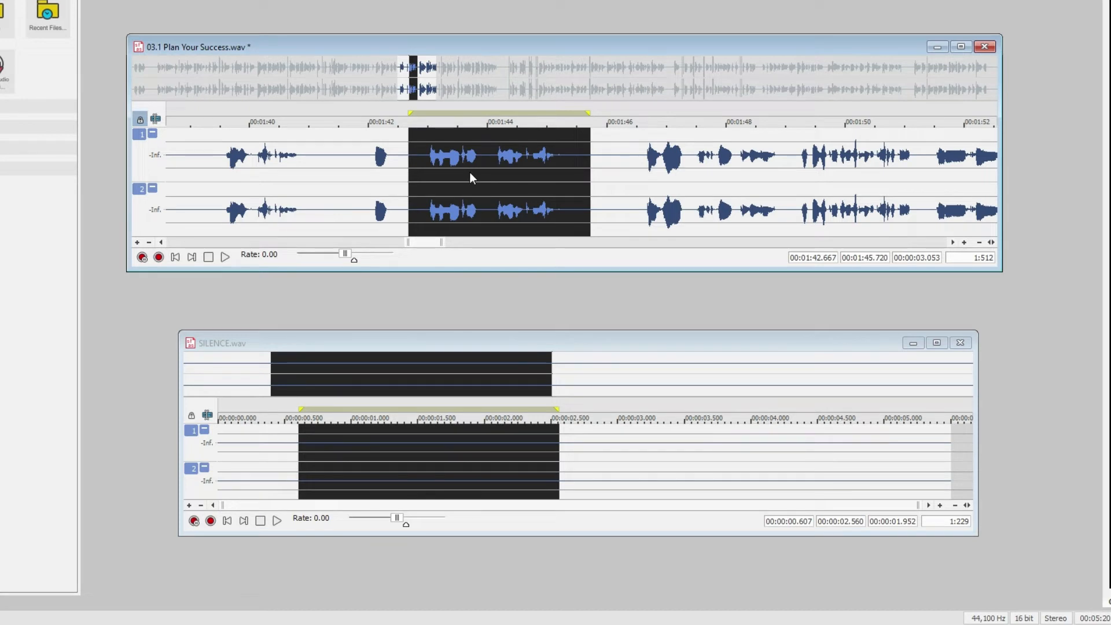
{"action": "right_click", "coordinate": [520, 171]}
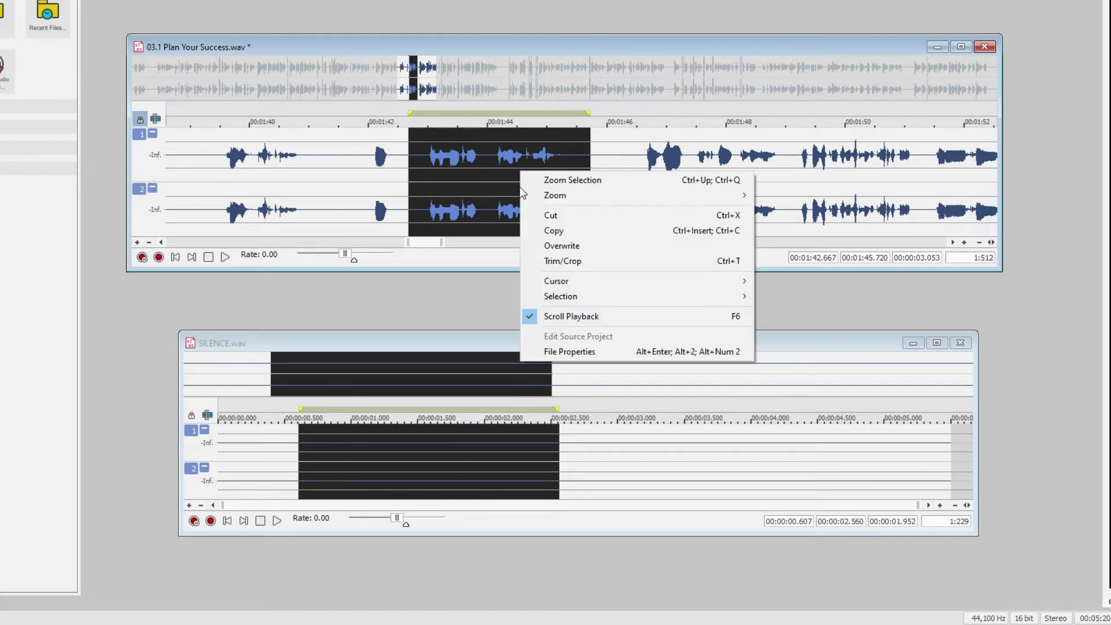
{"action": "left_click", "coordinate": [607, 215]}
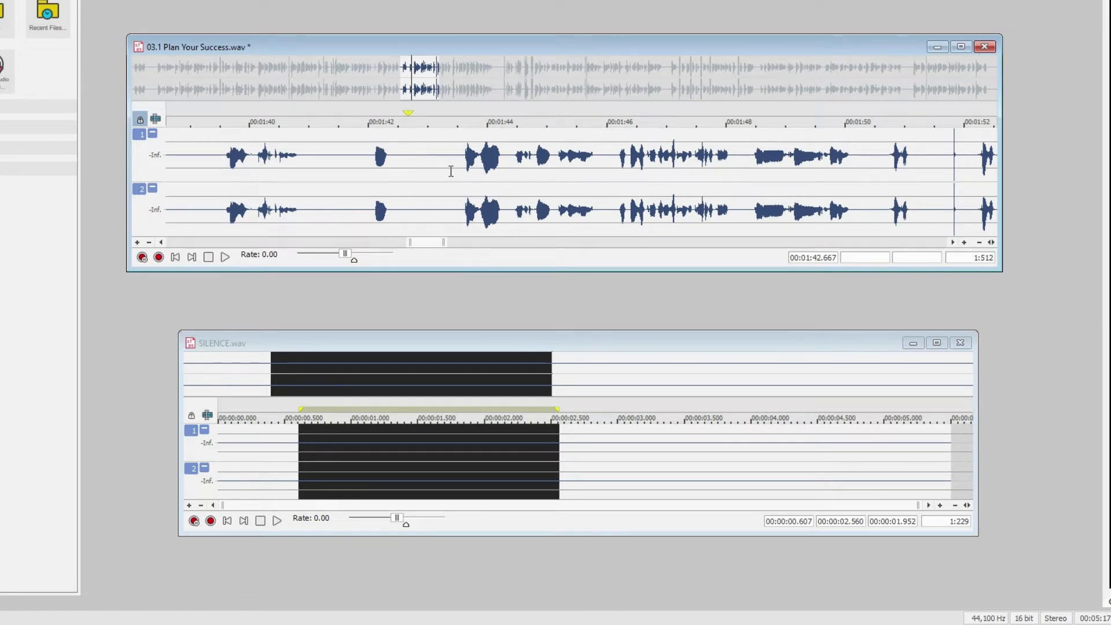
{"action": "left_click_drag", "start_coordinate": [450, 171], "coordinate": [610, 191]}
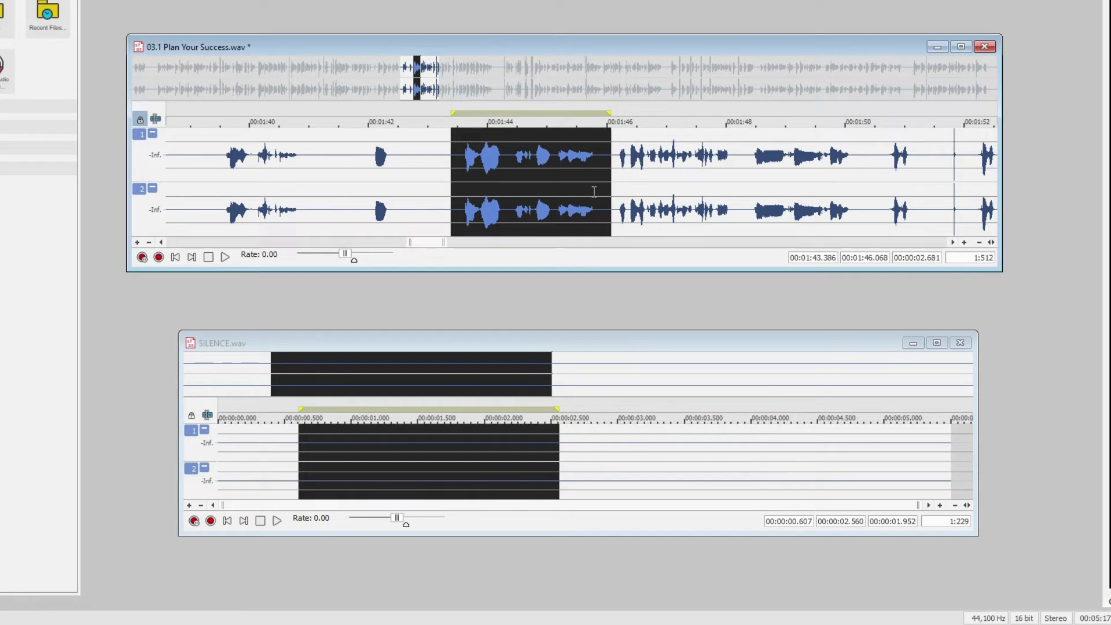
{"action": "key", "text": "Delete"}
- Cut the isolated word between about 00:01:41.471 and 00:01:42.841, and undo that cut
{"action": "left_click_drag", "start_coordinate": [418, 179], "coordinate": [348, 194]}
{"action": "right_click", "coordinate": [375, 191]}
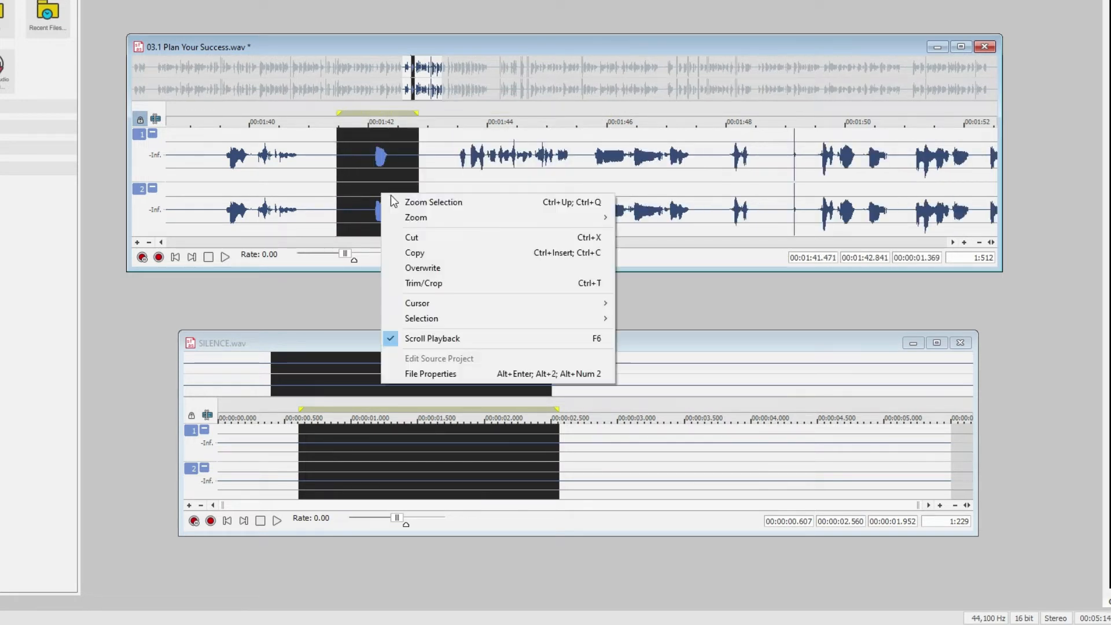
{"action": "left_click", "coordinate": [430, 238]}
{"action": "left_click", "coordinate": [339, 171]}
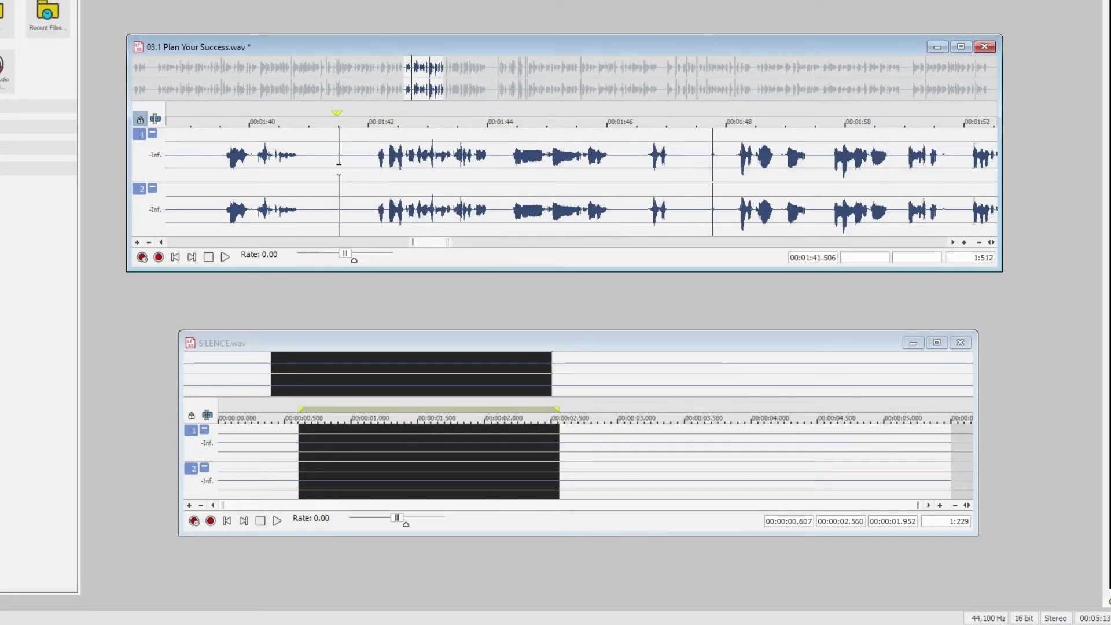
{"action": "key", "text": "ctrl+z"}
{"action": "left_click", "coordinate": [399, 177]}
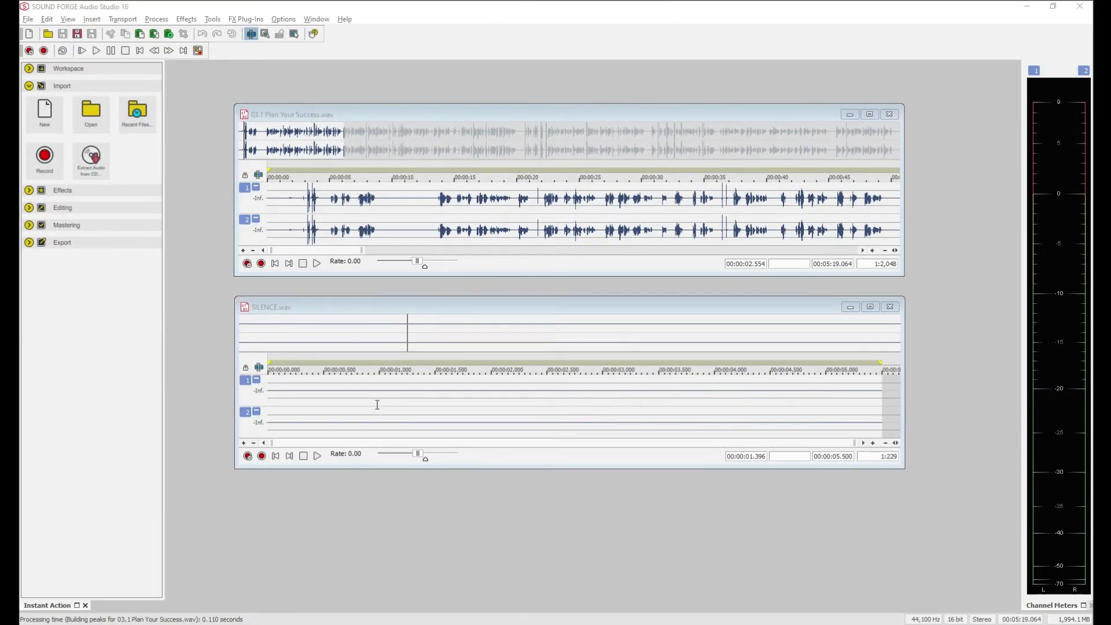
- Select the entire recording in SILENCE.wav
{"action": "left_click", "coordinate": [377, 404]}
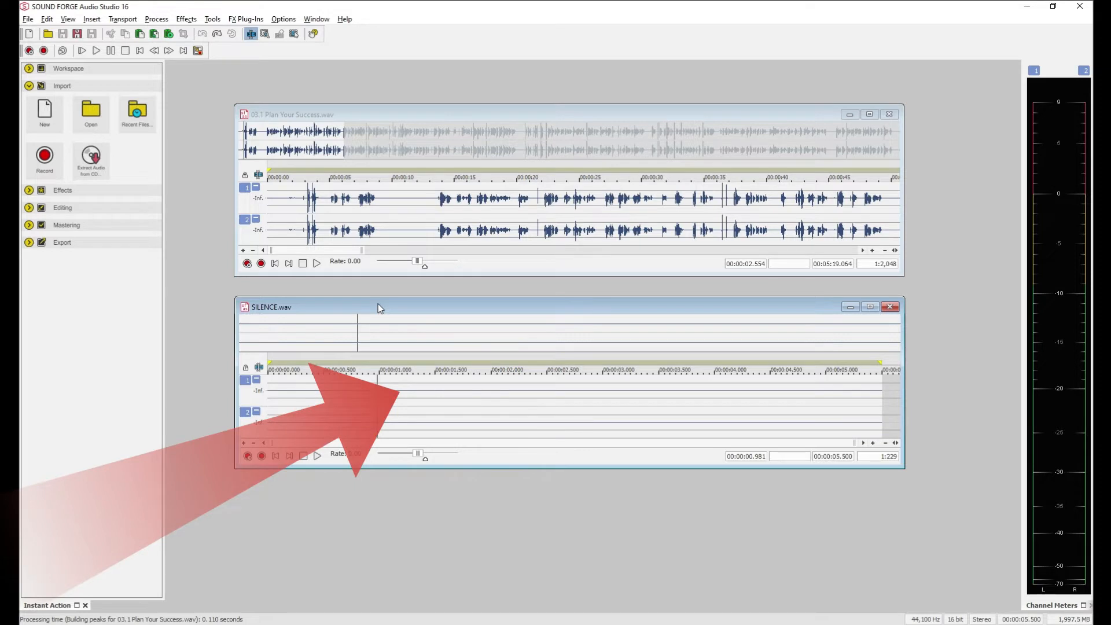
{"action": "left_click", "coordinate": [362, 110]}
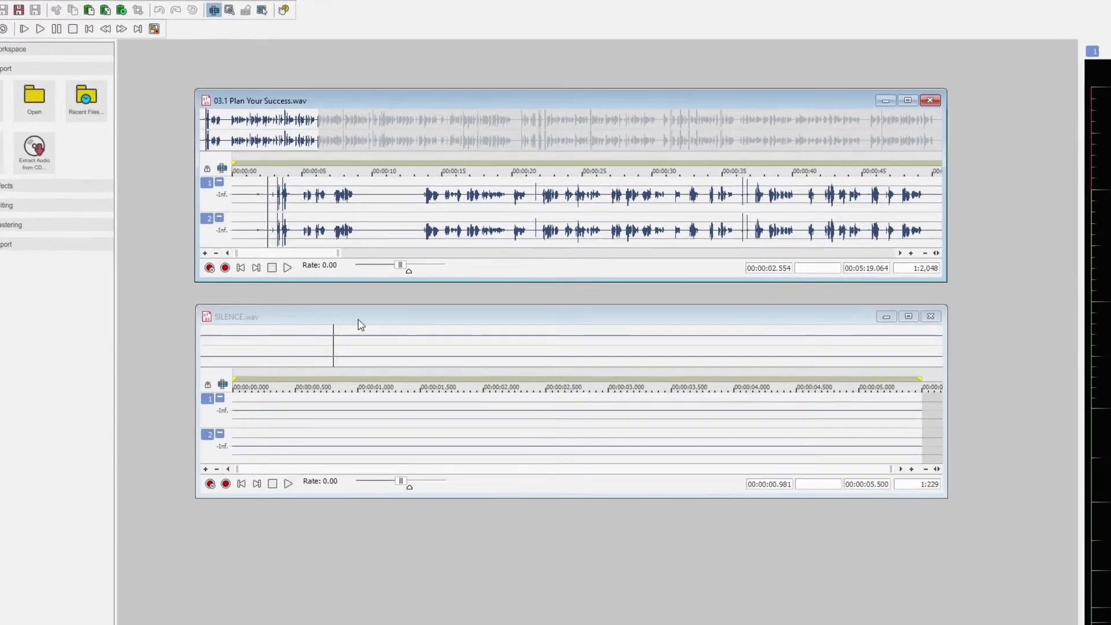
{"action": "left_click", "coordinate": [392, 398]}
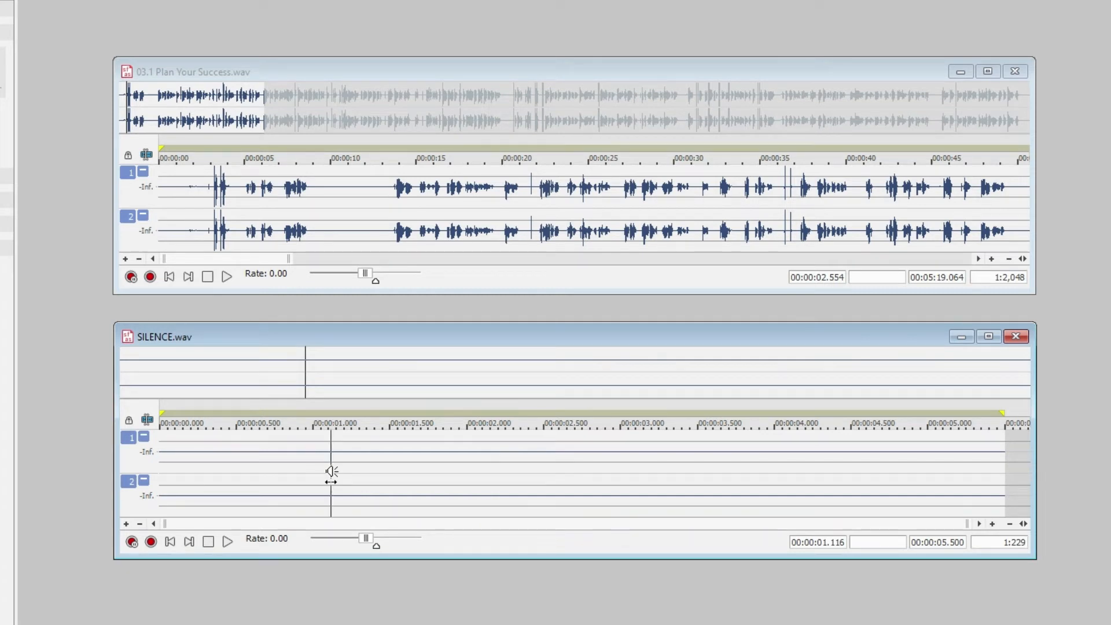
{"action": "key", "text": "ctrl+a"}
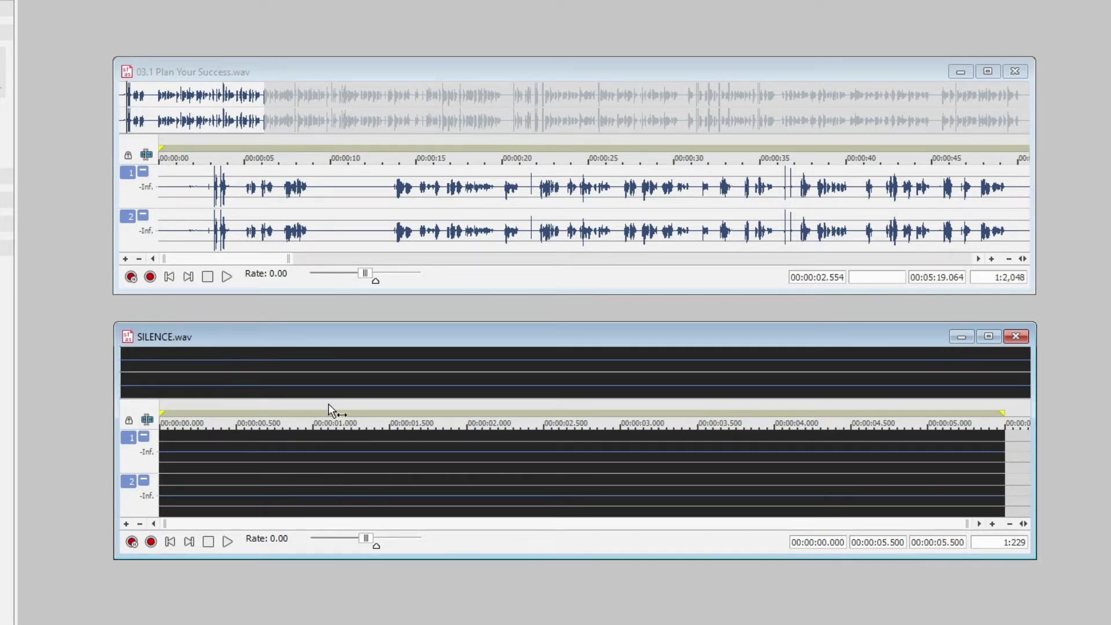
- Play the opening of 03.1 Plan Your Success.wav to about 10 seconds to check for noise, and return the cursor to the start
{"action": "left_click", "coordinate": [180, 195]}
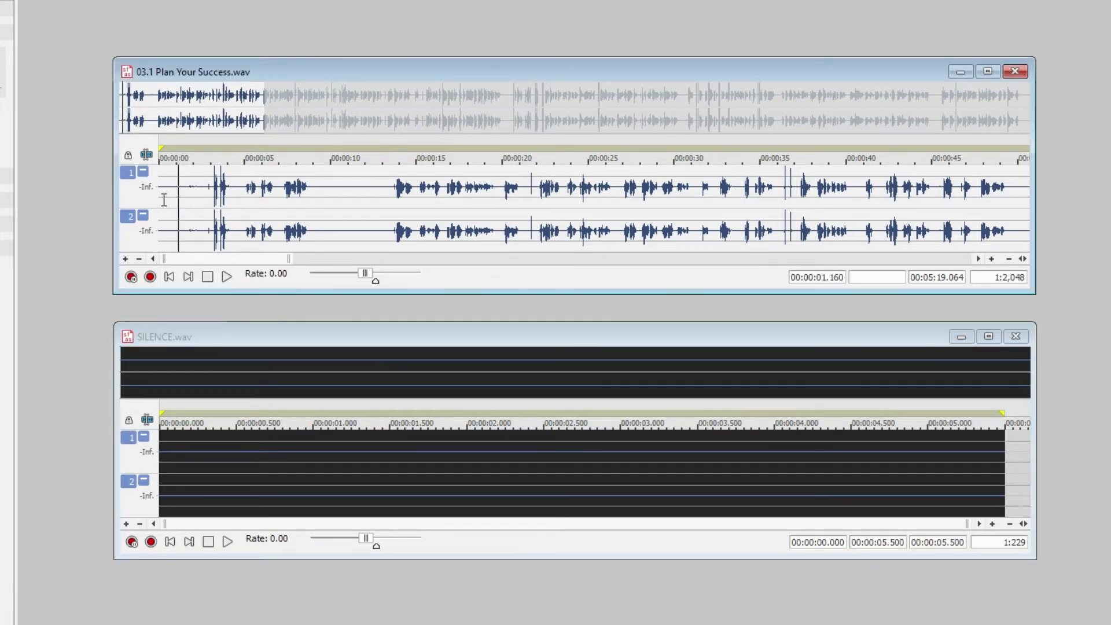
{"action": "left_click", "coordinate": [161, 199]}
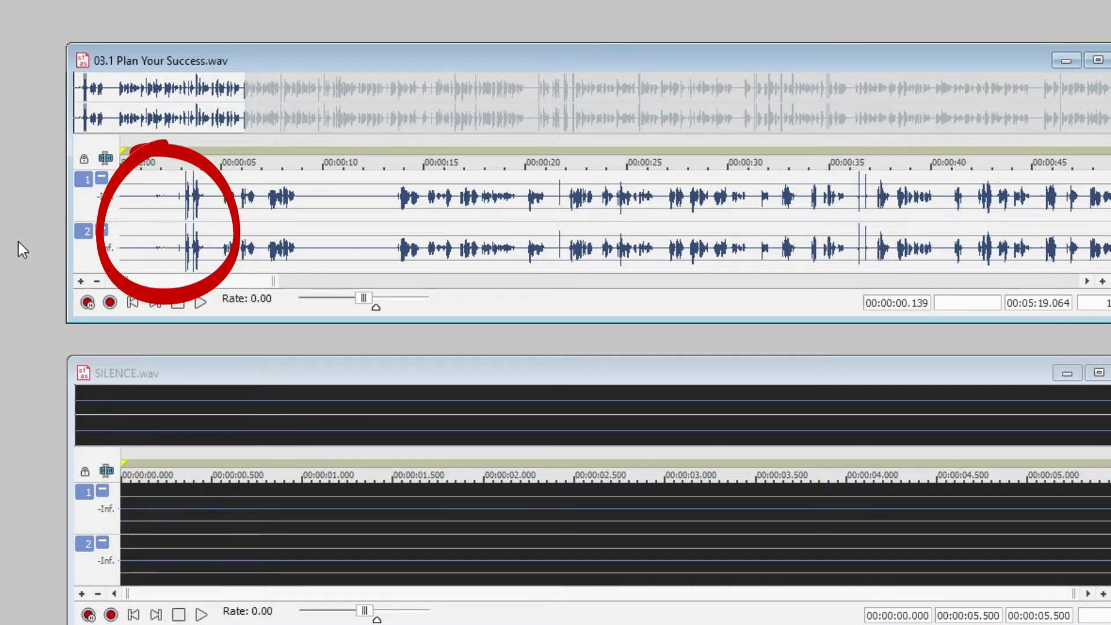
{"action": "key", "text": "space"}
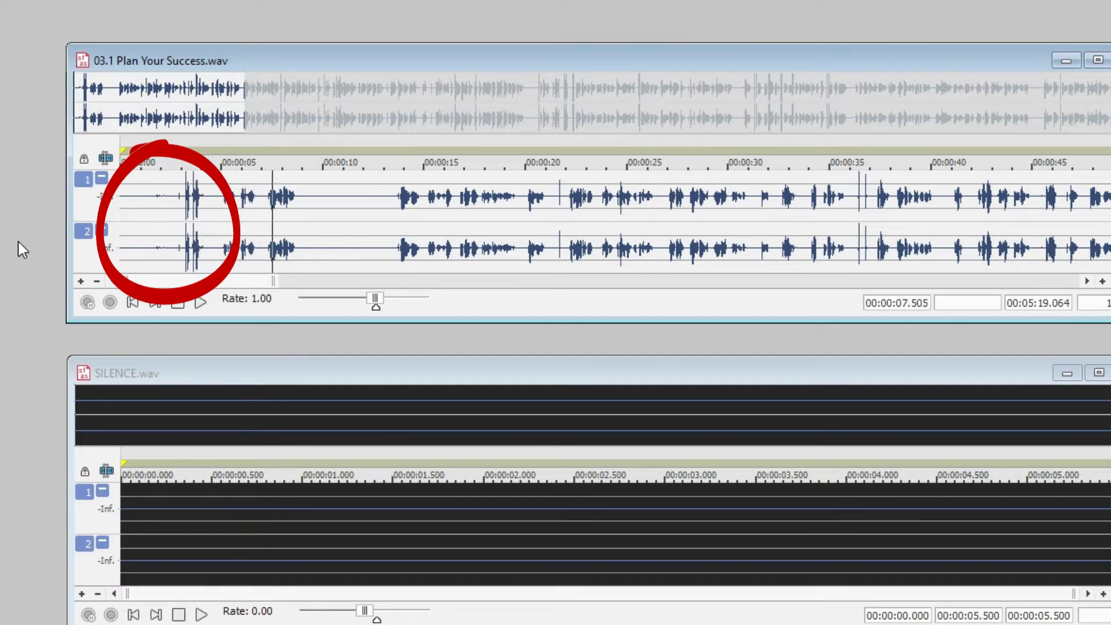
{"action": "left_click", "coordinate": [327, 217]}
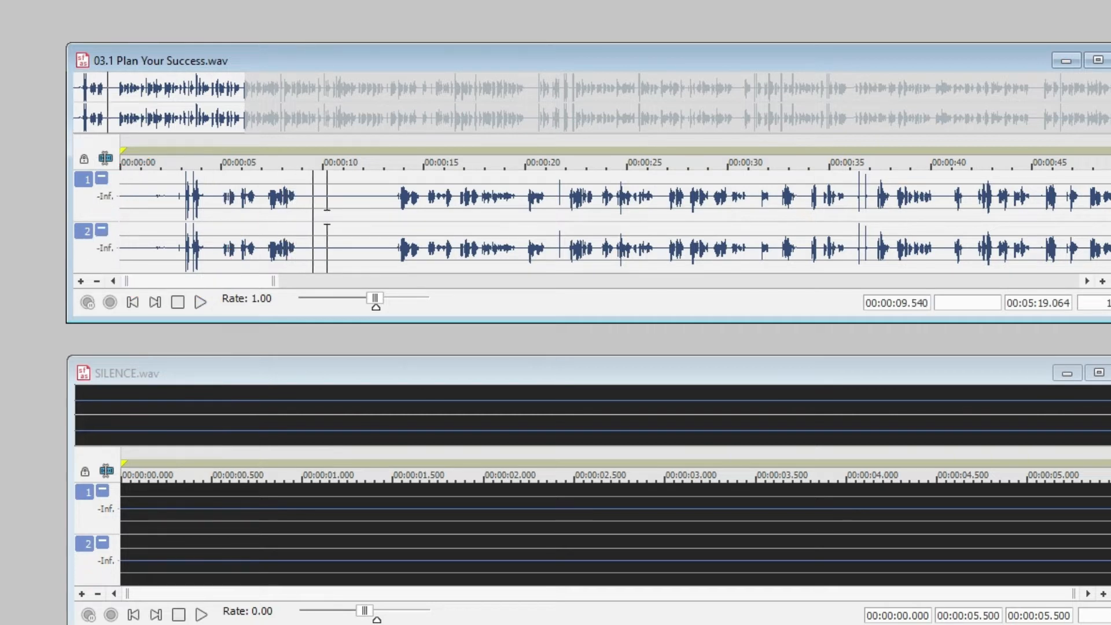
{"action": "key", "text": "space"}
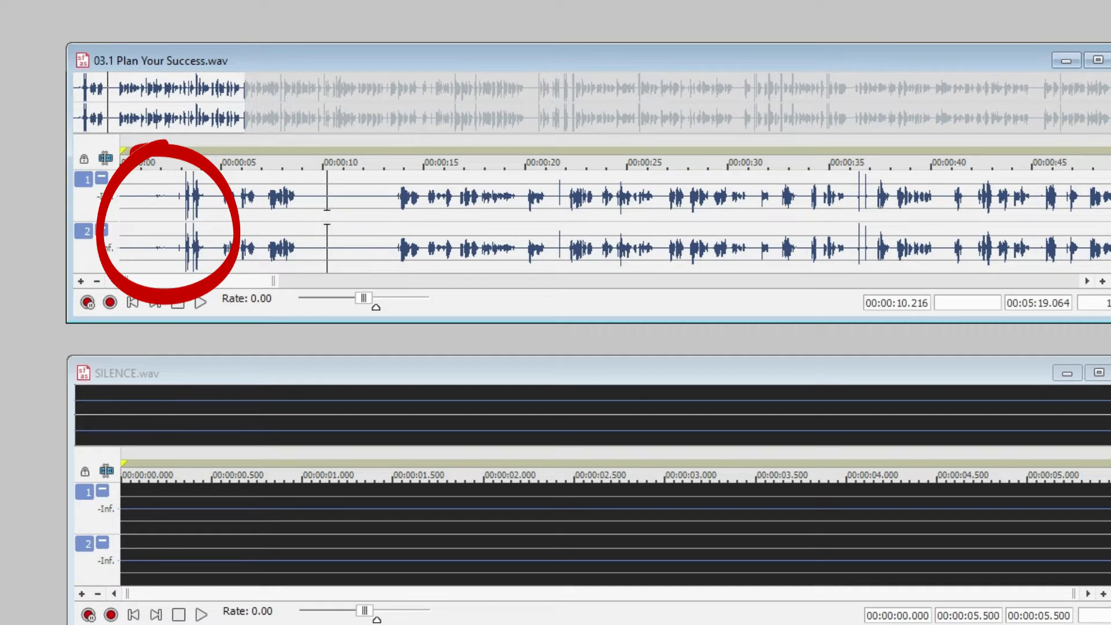
{"action": "left_click", "coordinate": [121, 217]}
{"action": "key", "text": "space"}
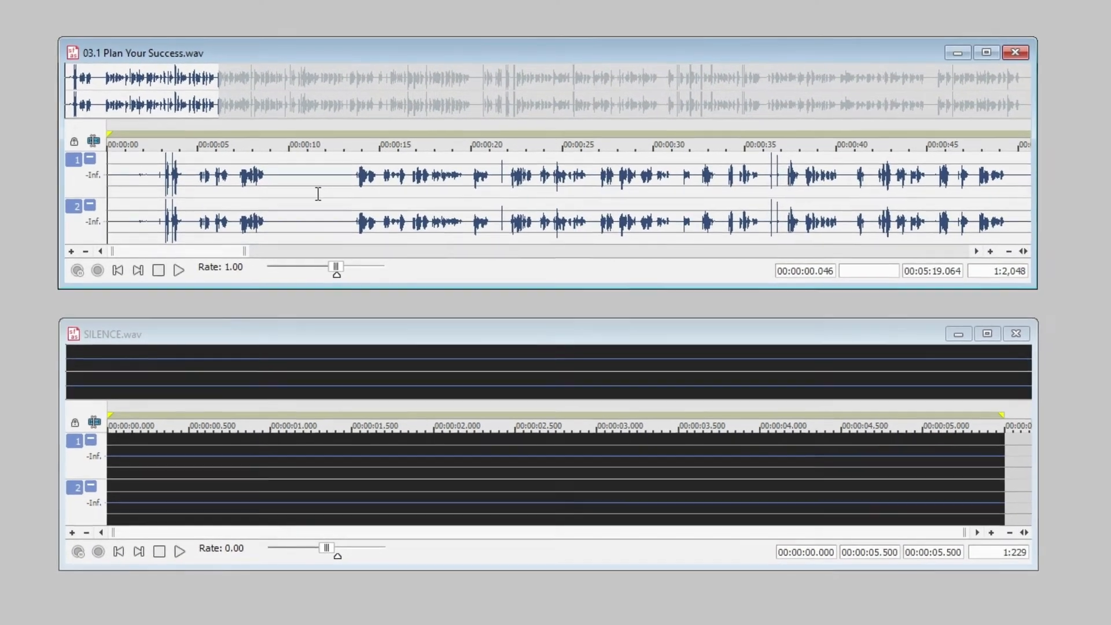
{"action": "key", "text": "space"}
- Copy the first 3 seconds of silence from SILENCE.wav
{"action": "left_click", "coordinate": [348, 468]}
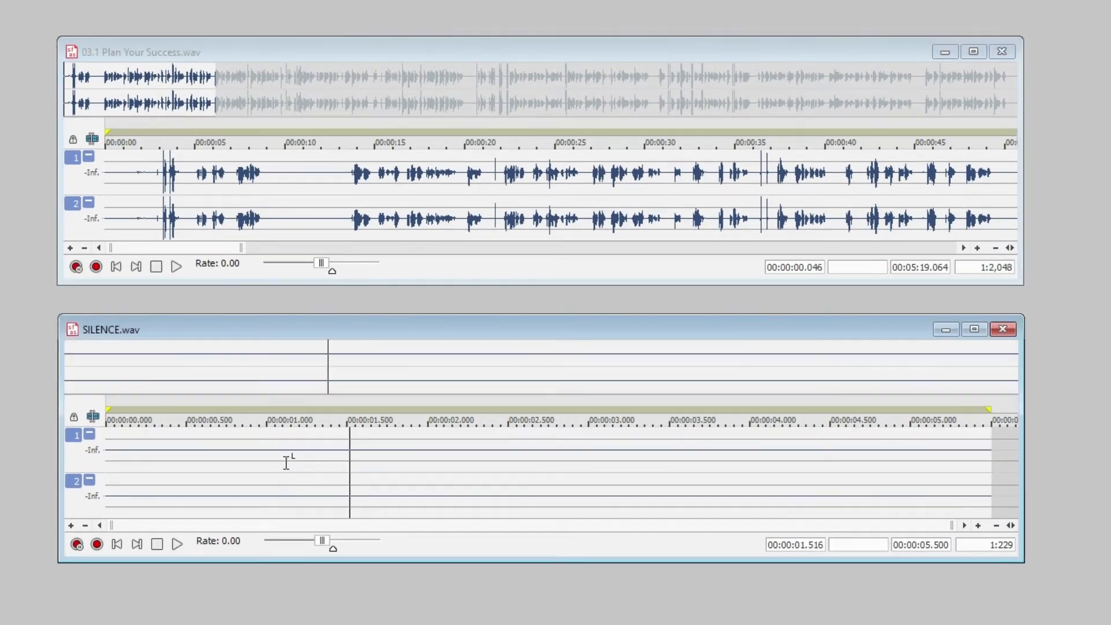
{"action": "left_click", "coordinate": [266, 467]}
{"action": "key", "text": "ctrl+a"}
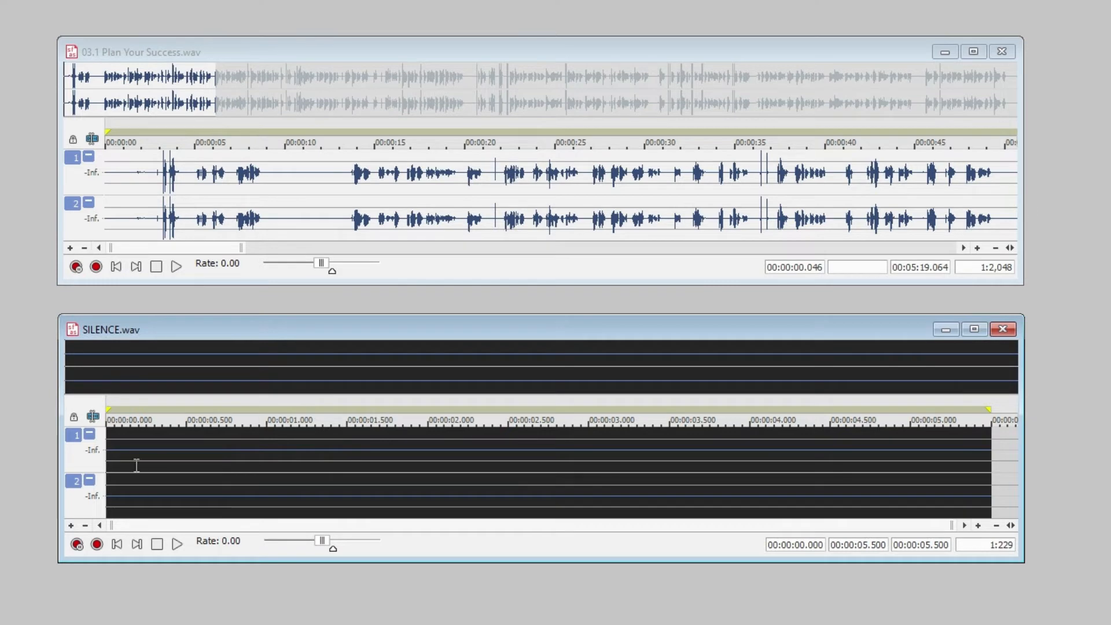
{"action": "left_click", "coordinate": [494, 474]}
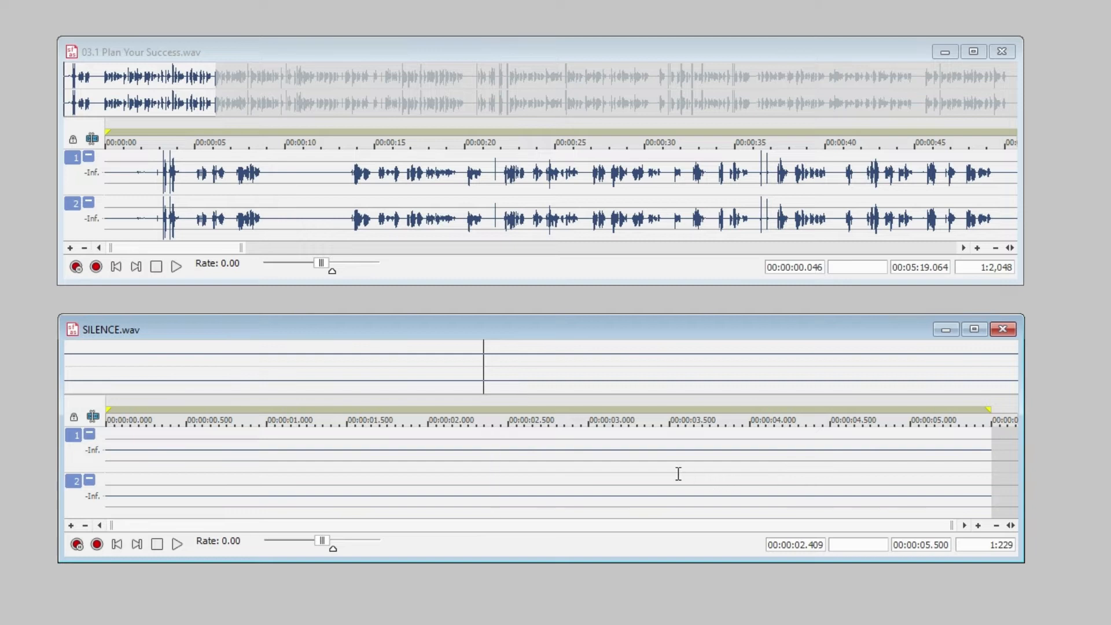
{"action": "left_click_drag", "start_coordinate": [590, 489], "coordinate": [89, 521]}
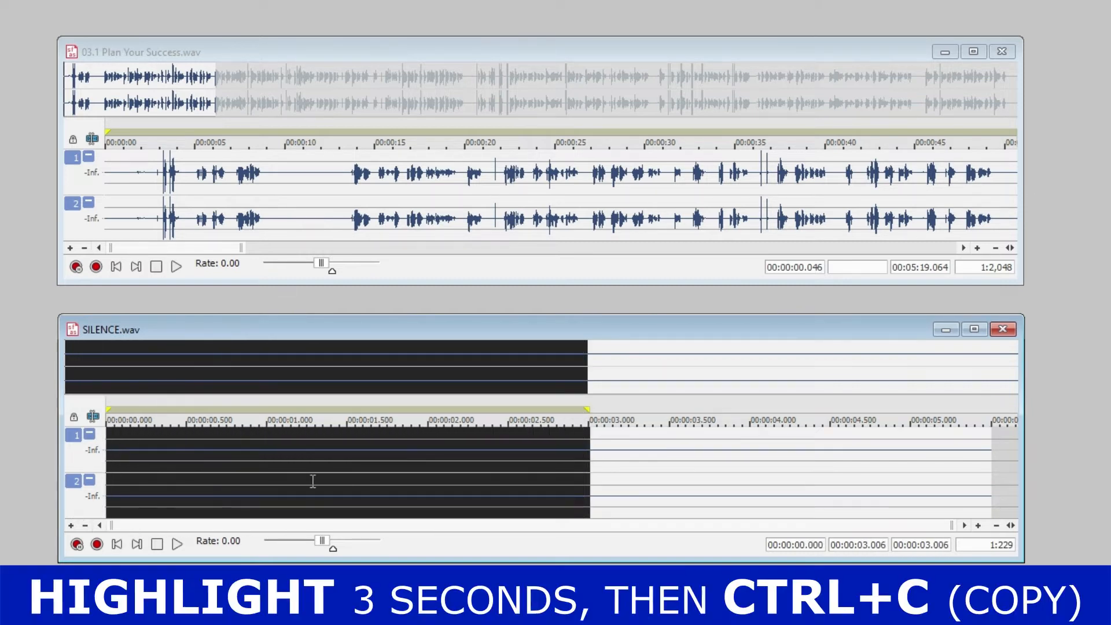
{"action": "right_click", "coordinate": [353, 485]}
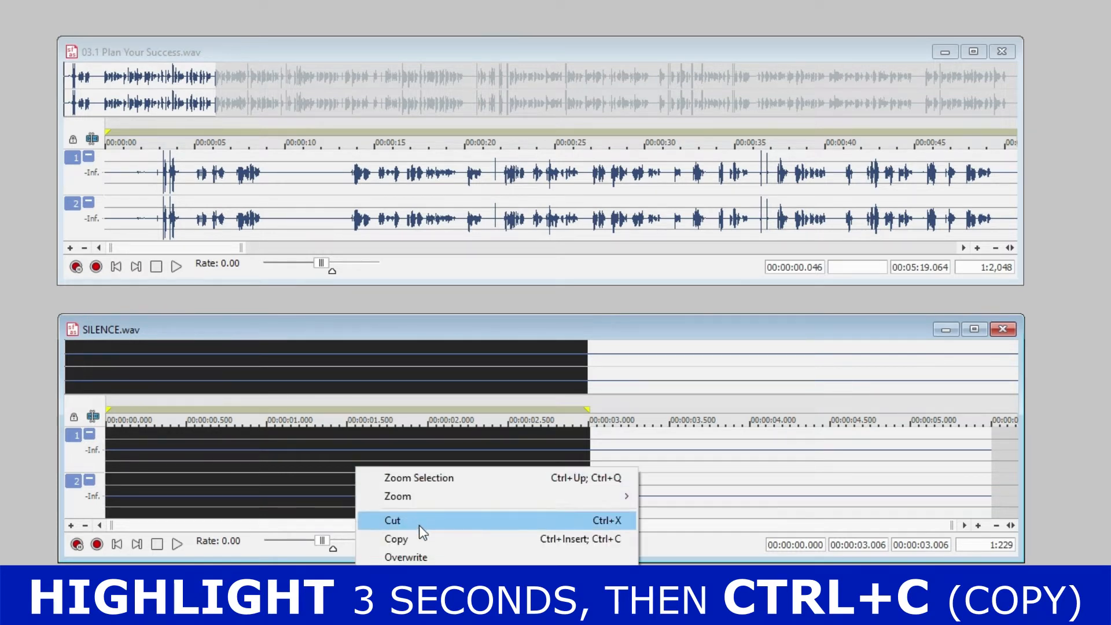
{"action": "left_click", "coordinate": [426, 539]}
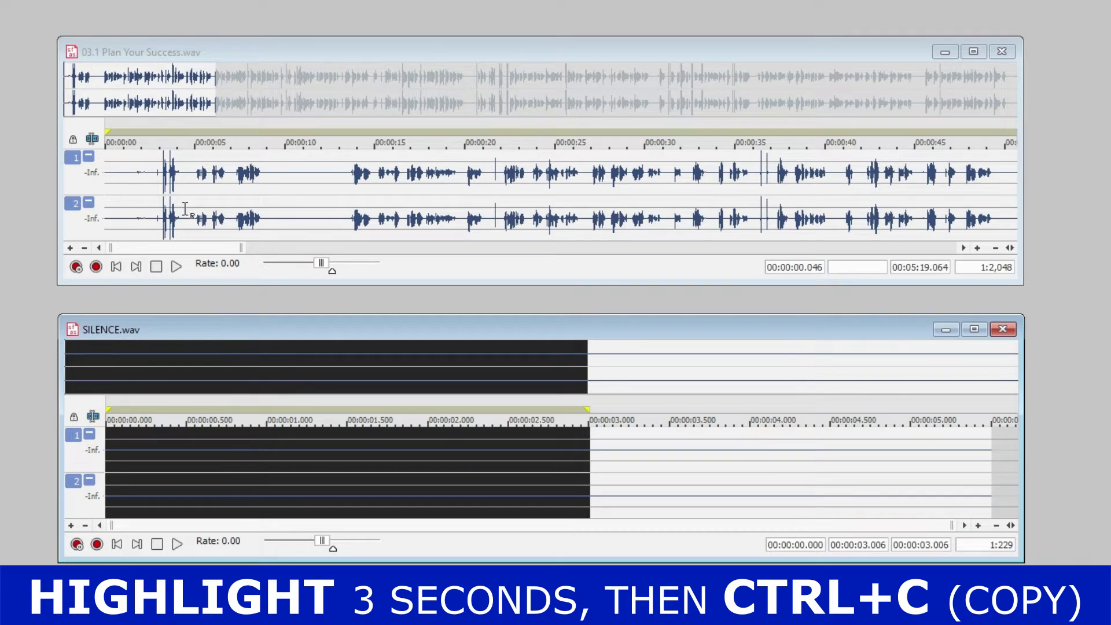
- Replace the first 4.963 seconds of 03.1 Plan Your Success.wav with the copied silence, and undo the replacement
{"action": "left_click", "coordinate": [156, 191]}
{"action": "scroll", "coordinate": [179, 190], "scroll_direction": "up", "scroll_amount": 3}
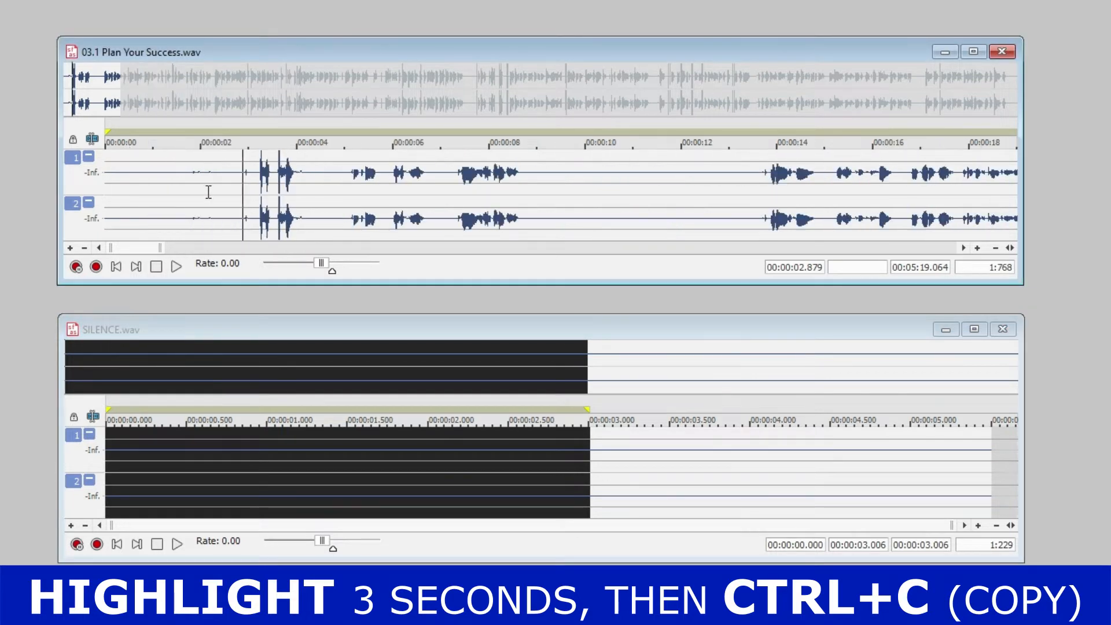
{"action": "left_click_drag", "start_coordinate": [342, 184], "coordinate": [62, 220]}
{"action": "key", "text": "space"}
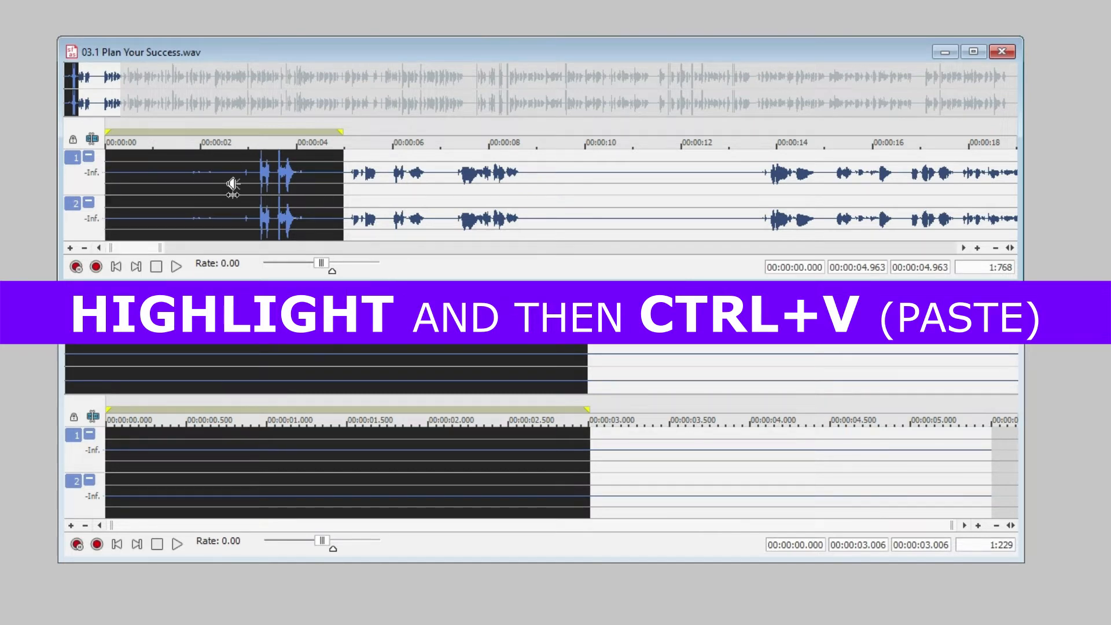
{"action": "key", "text": "ctrl+v"}
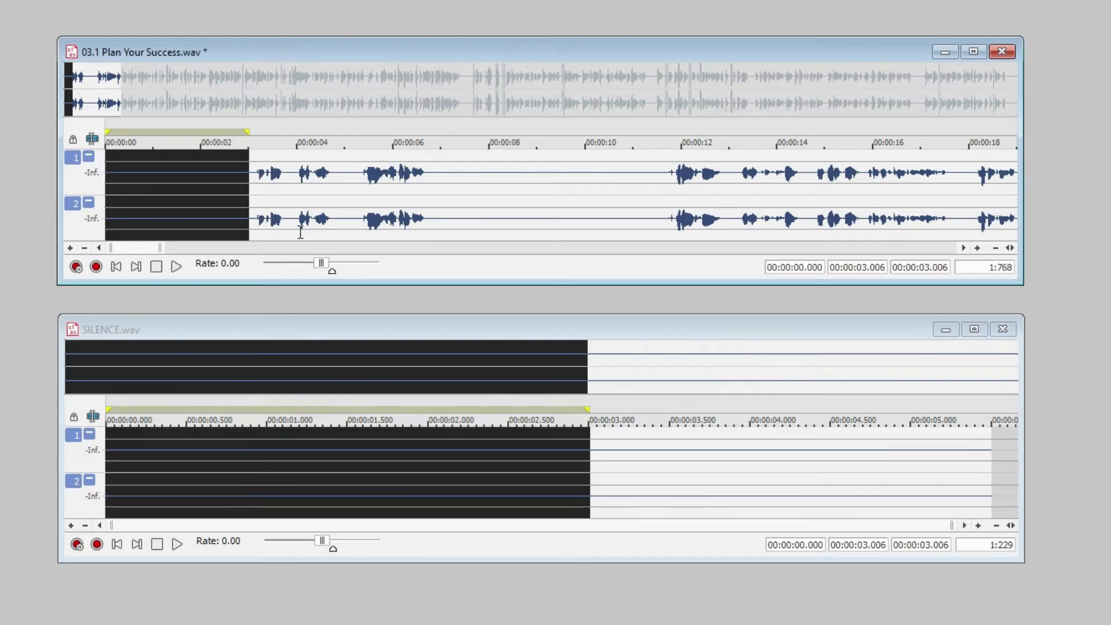
{"action": "left_click", "coordinate": [279, 187]}
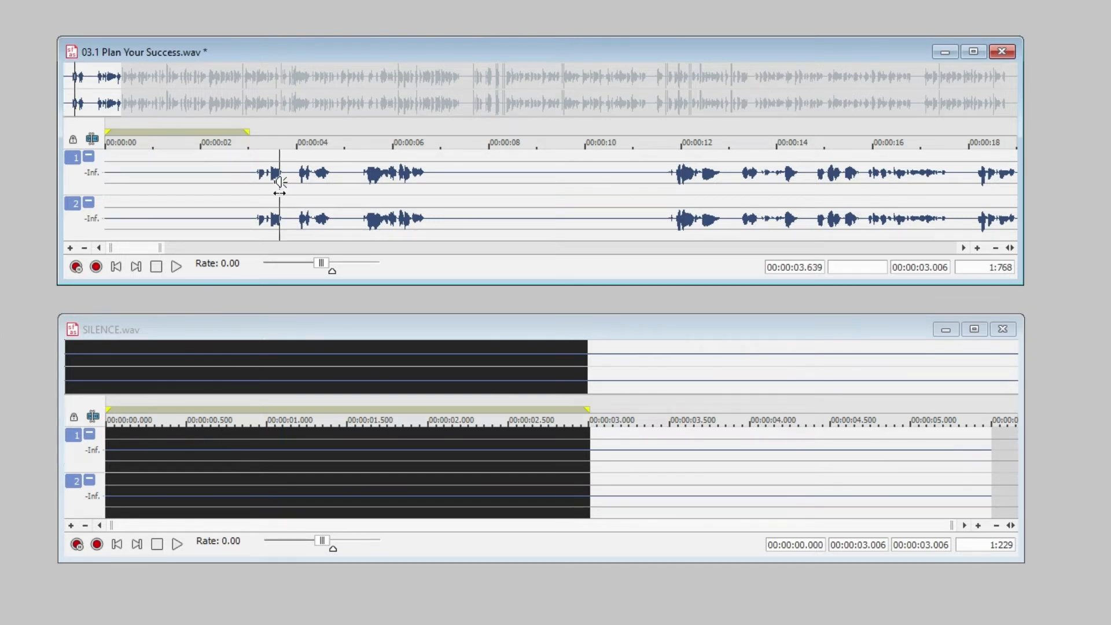
{"action": "key", "text": "ctrl+z"}
{"action": "left_click", "coordinate": [331, 176]}
- Replace the first 4.928 seconds of 03.1 Plan Your Success.wav with the first 3 seconds of silence from SILENCE.wav
{"action": "left_click", "coordinate": [418, 451]}
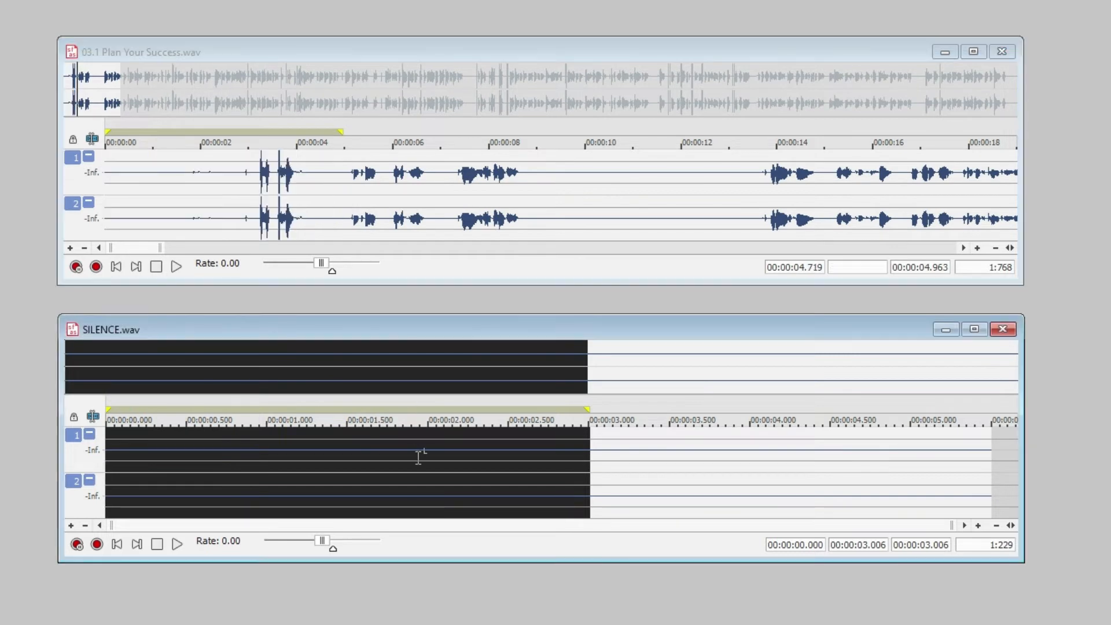
{"action": "left_click_drag", "start_coordinate": [589, 464], "coordinate": [106, 460]}
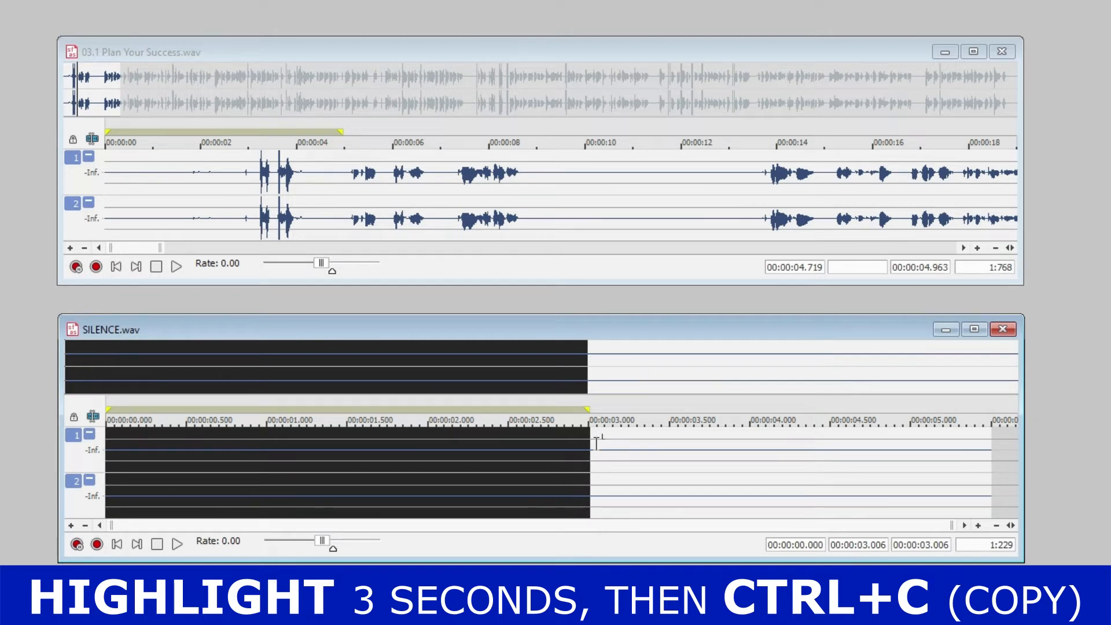
{"action": "left_click_drag", "start_coordinate": [341, 174], "coordinate": [45, 217]}
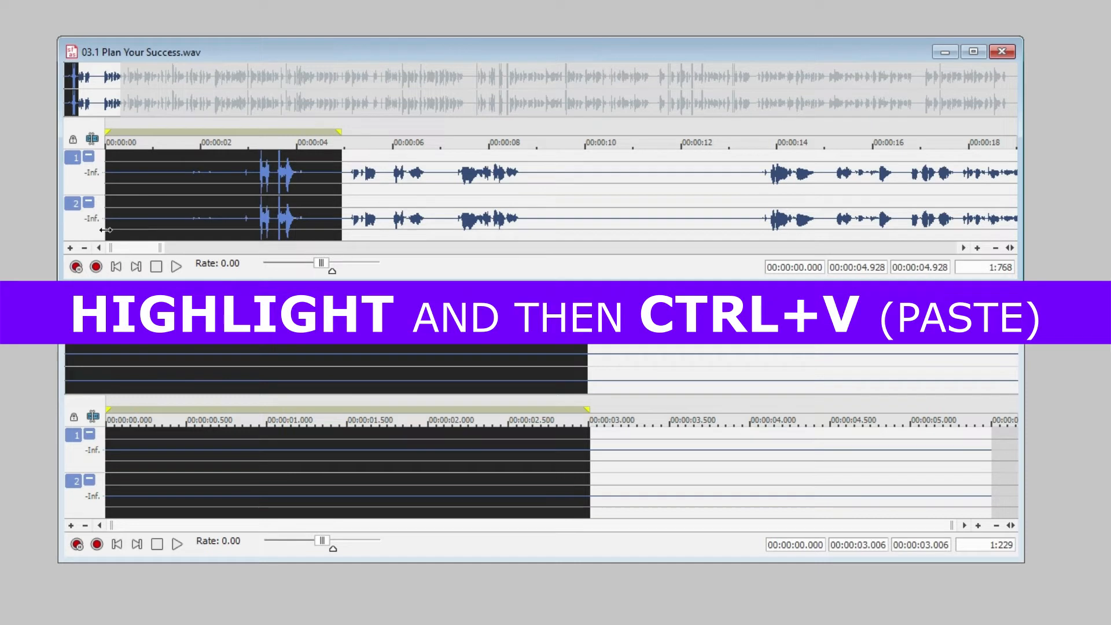
{"action": "key", "text": "space"}
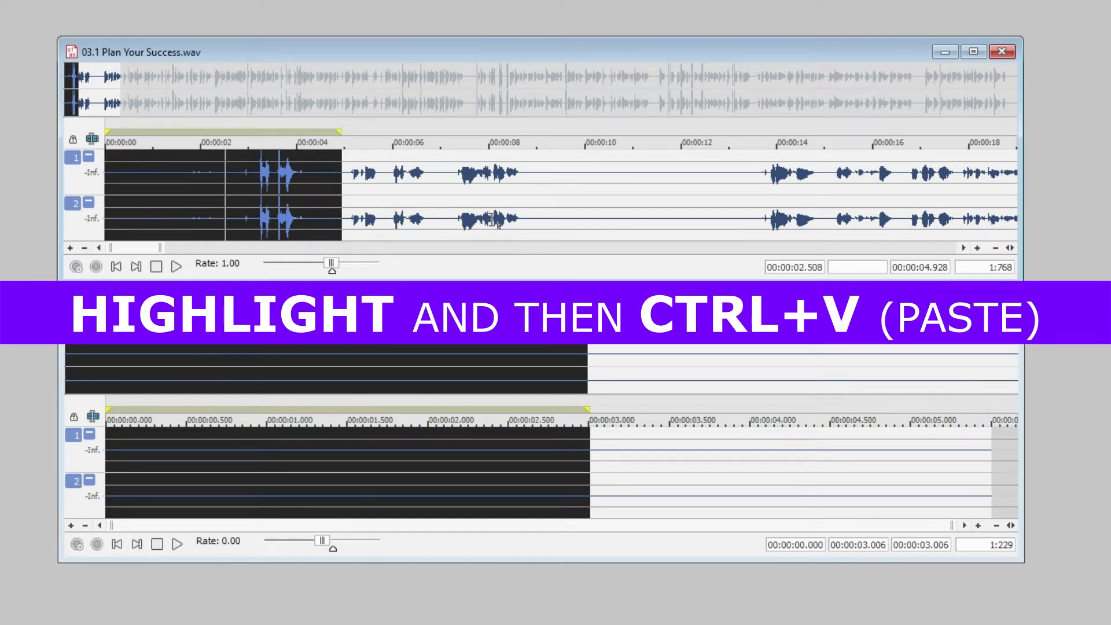
{"action": "key", "text": "space"}
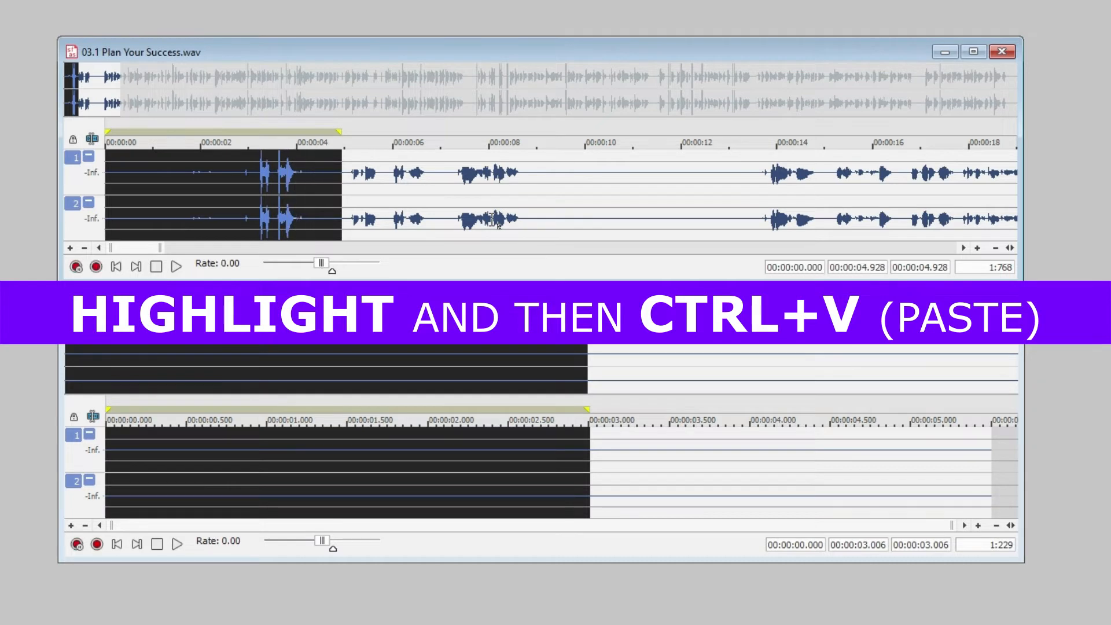
{"action": "key", "text": "ctrl+v"}
{"action": "left_click", "coordinate": [216, 208]}
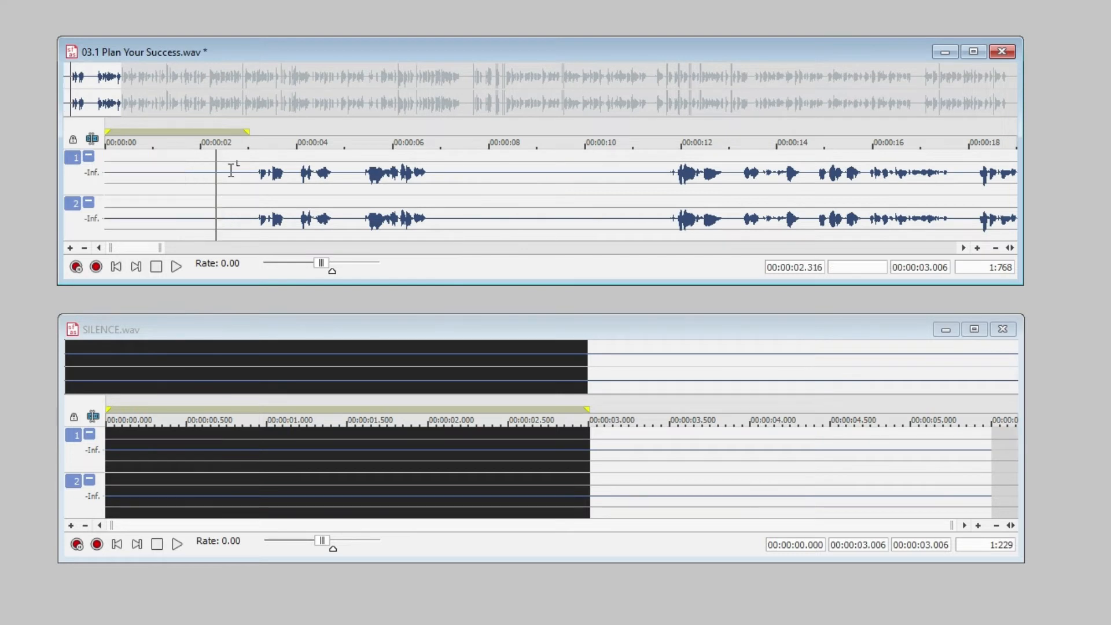
- Play the opening of 03.1 Plan Your Success.wav to about 7 seconds, and select the silence before the first word to check its length
{"action": "left_click", "coordinate": [107, 181]}
{"action": "key", "text": "space"}
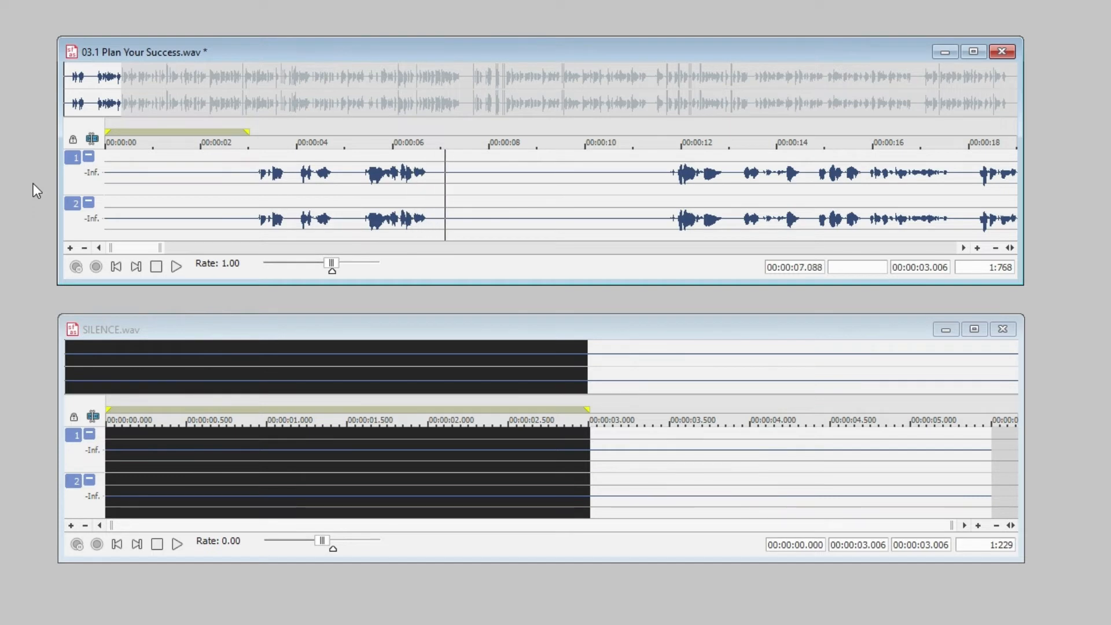
{"action": "key", "text": "space"}
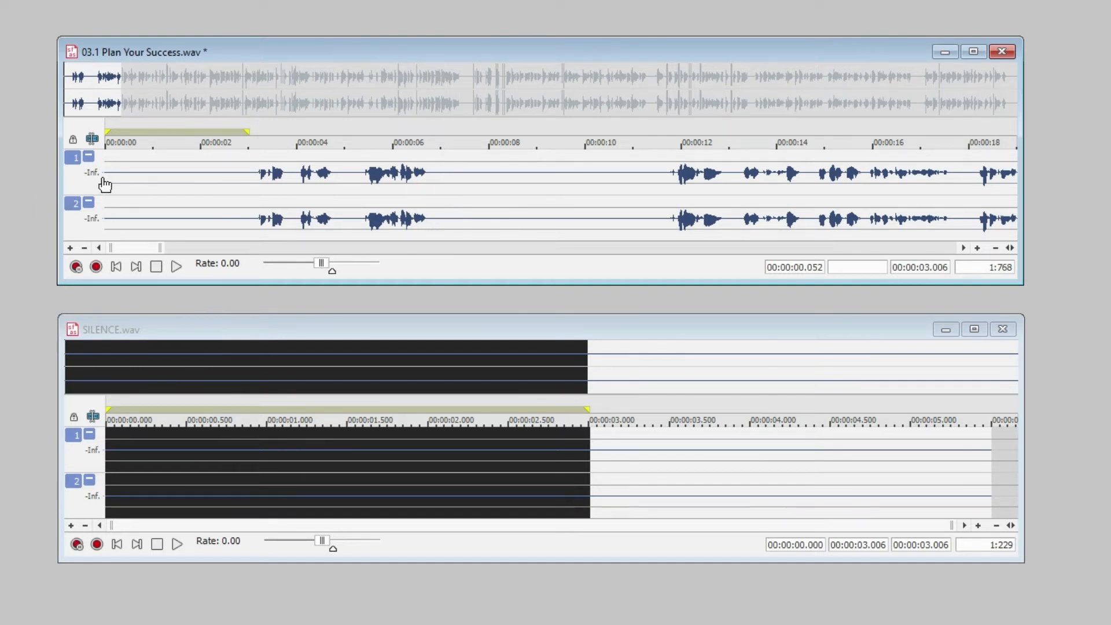
{"action": "left_click", "coordinate": [114, 178]}
{"action": "left_click_drag", "start_coordinate": [256, 185], "coordinate": [46, 219]}
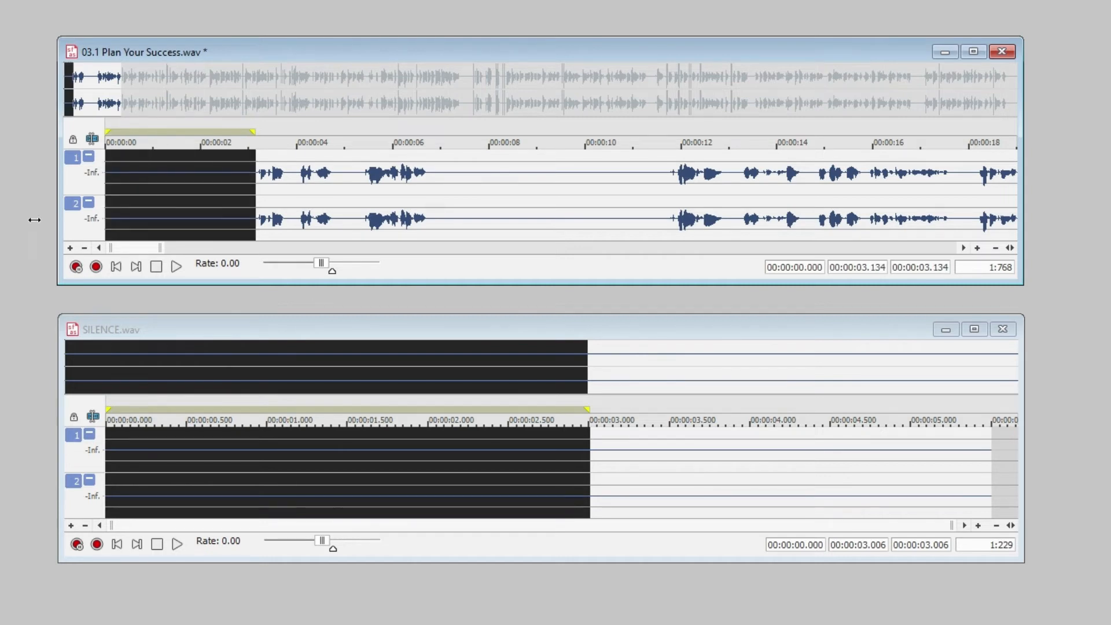
{"action": "left_click", "coordinate": [183, 196]}
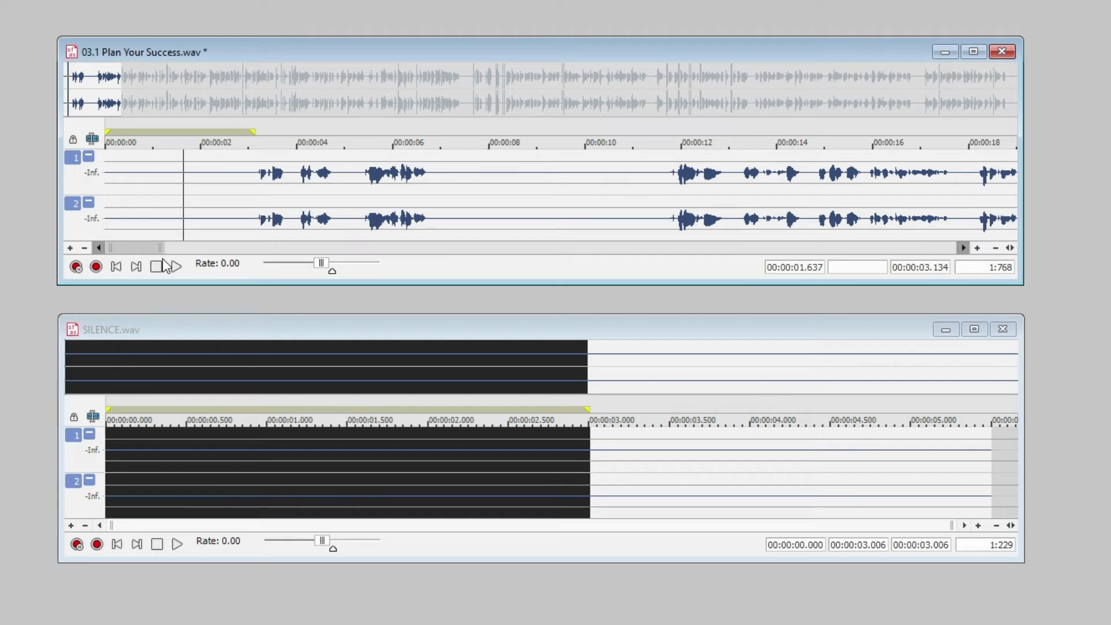
- Go to the end of 03.1 Plan Your Success.wav and play the ending from 00:05:12.494 to check for noise
{"action": "left_click", "coordinate": [136, 267]}
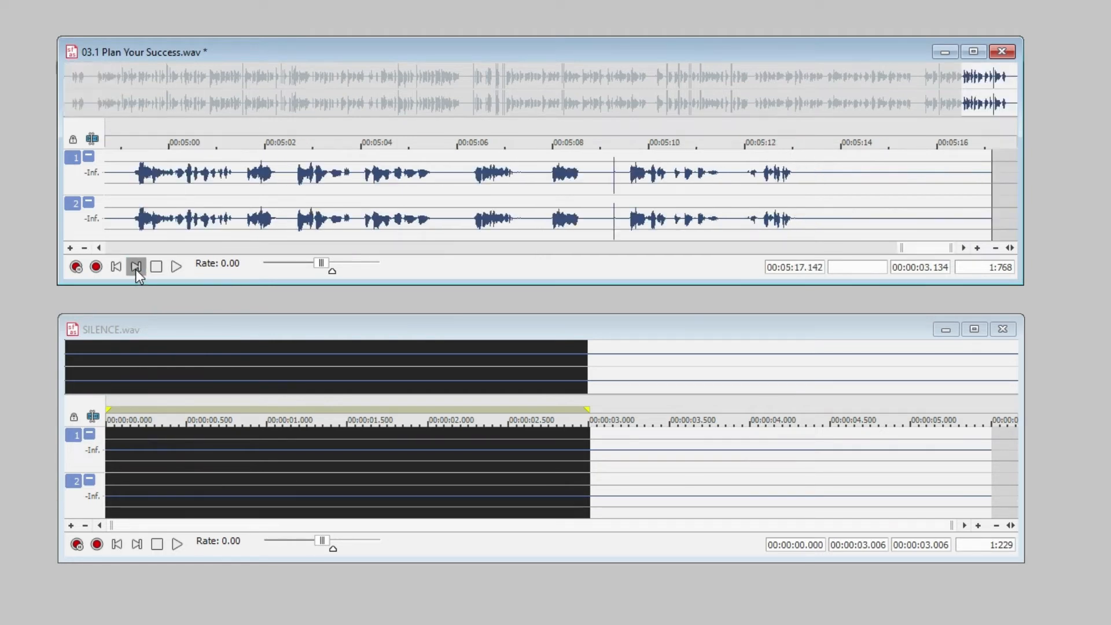
{"action": "left_click", "coordinate": [769, 190]}
{"action": "key", "text": "space"}
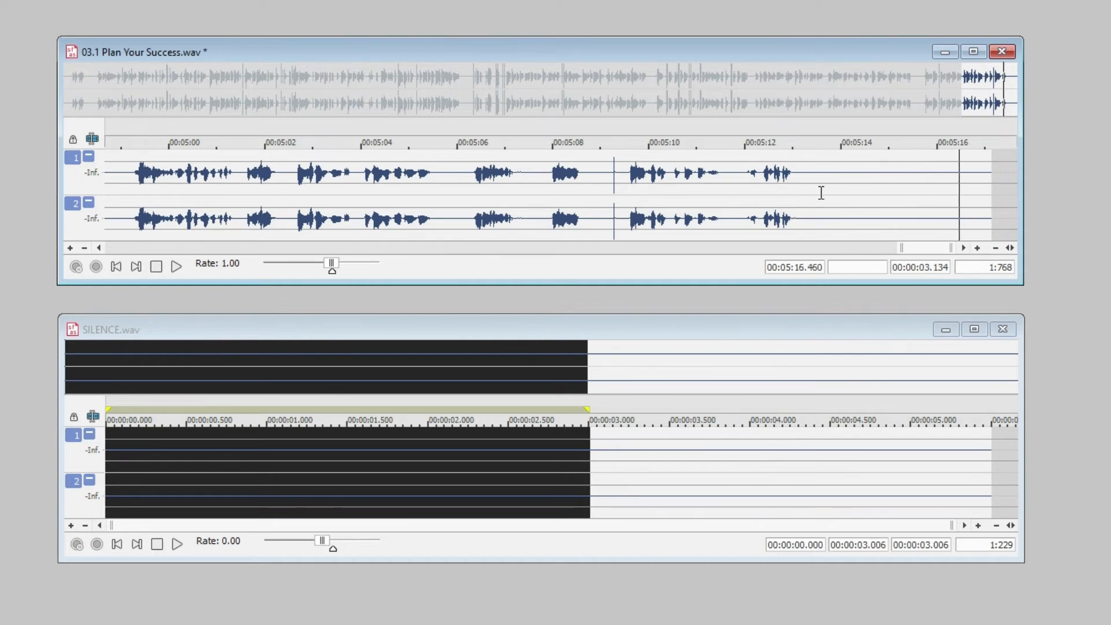
{"action": "key", "text": "space"}
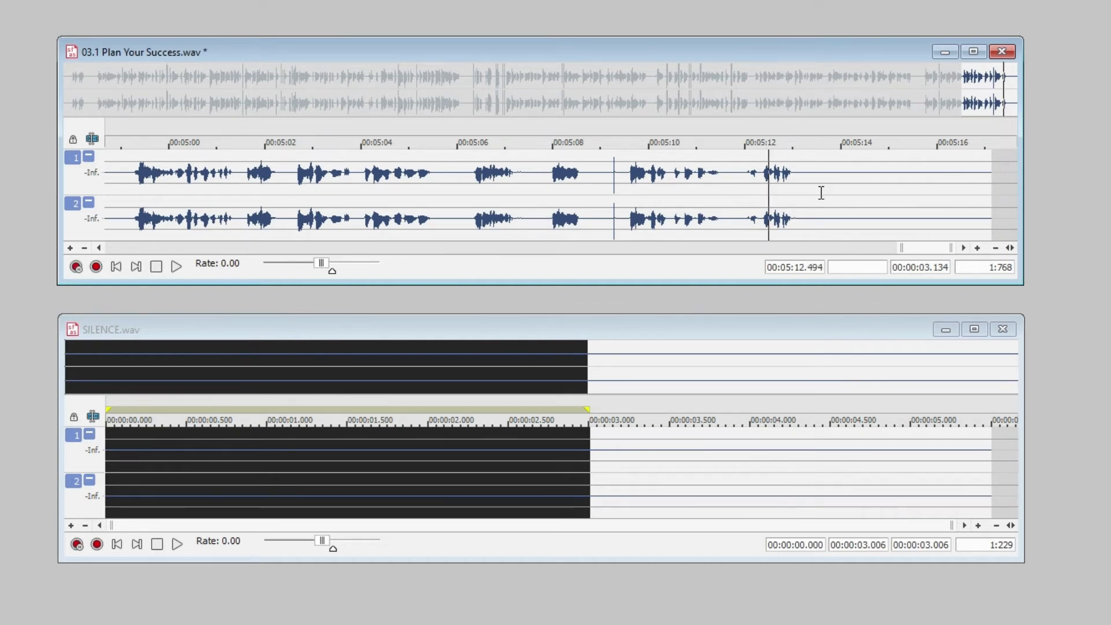
- Replace the audio from 00:05:13.068 to the end with the copied 3 seconds of silence, and play the ending from 00:05:09.760
{"action": "left_click_drag", "start_coordinate": [796, 188], "coordinate": [1032, 216]}
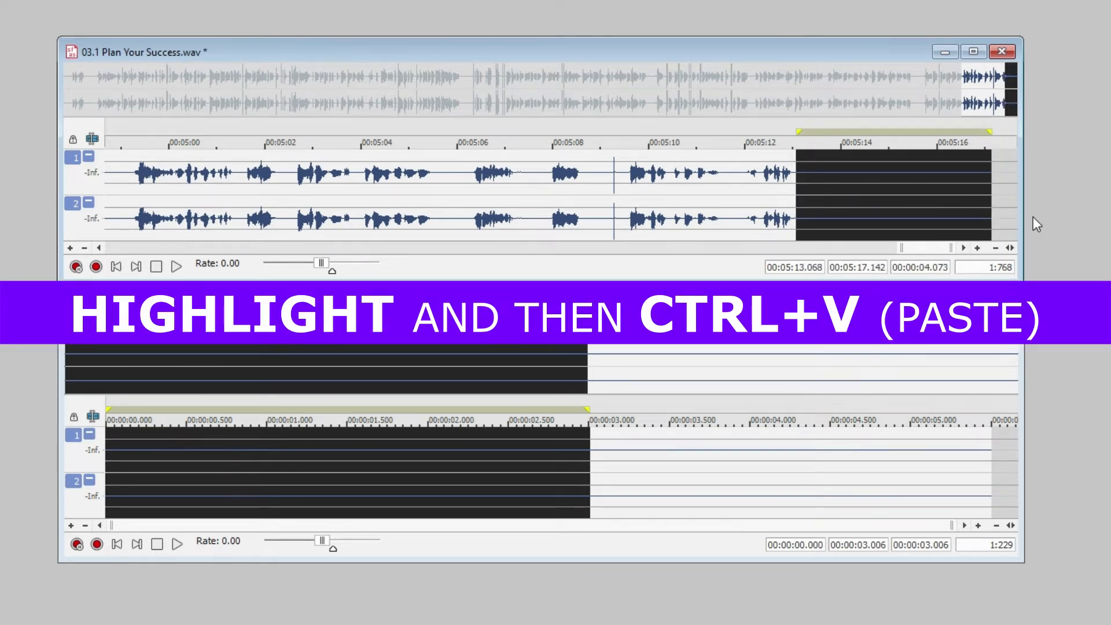
{"action": "key", "text": "ctrl+v"}
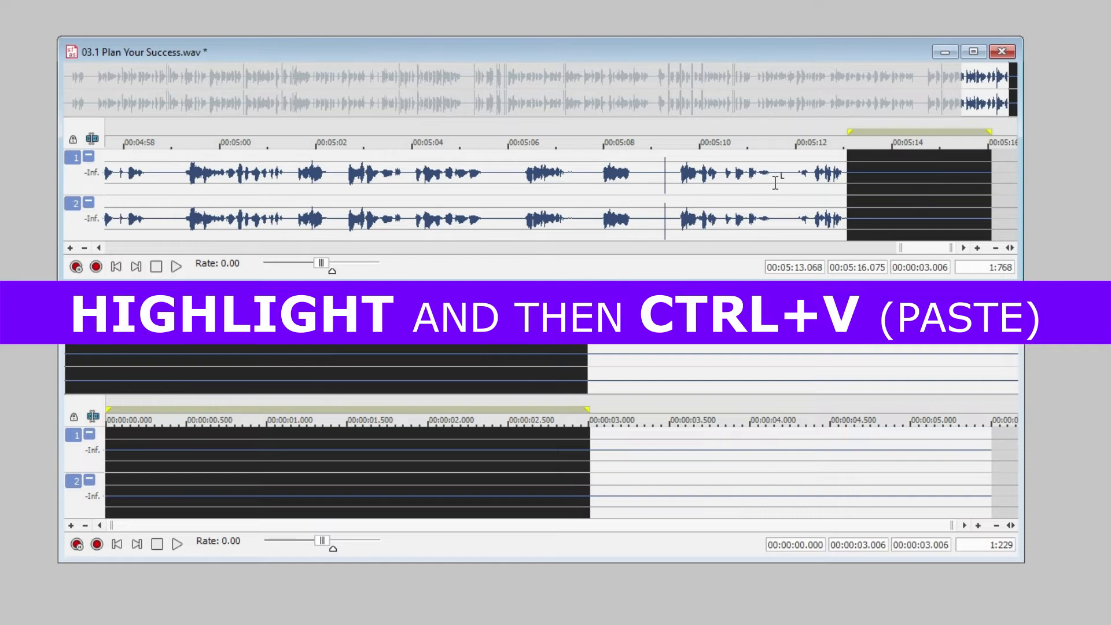
{"action": "left_click", "coordinate": [687, 188]}
{"action": "key", "text": "space"}
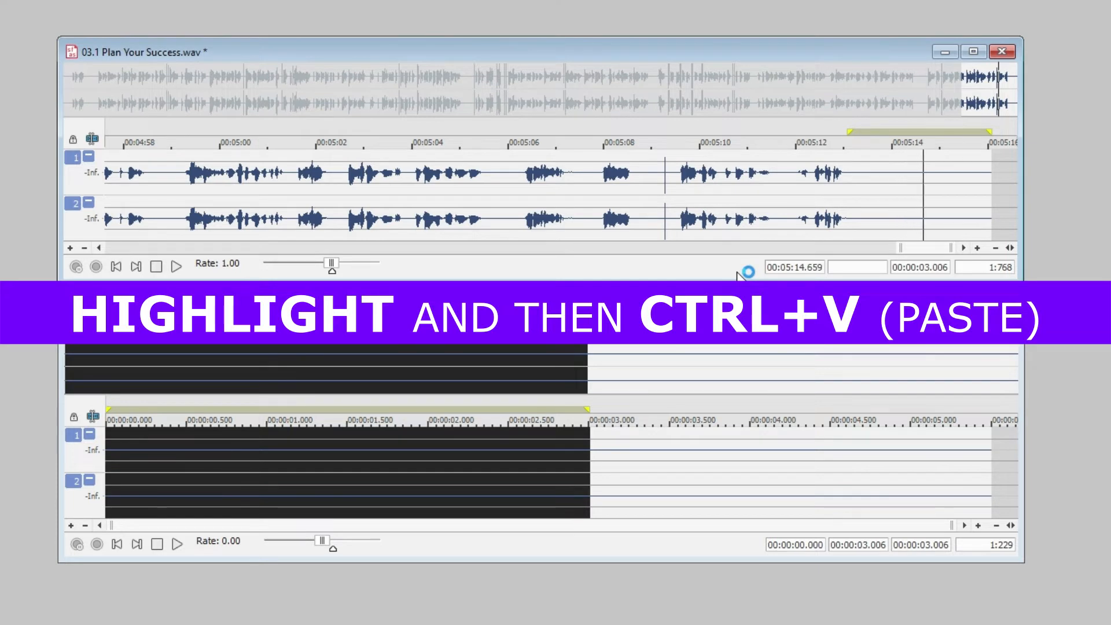
{"action": "key", "text": "space"}
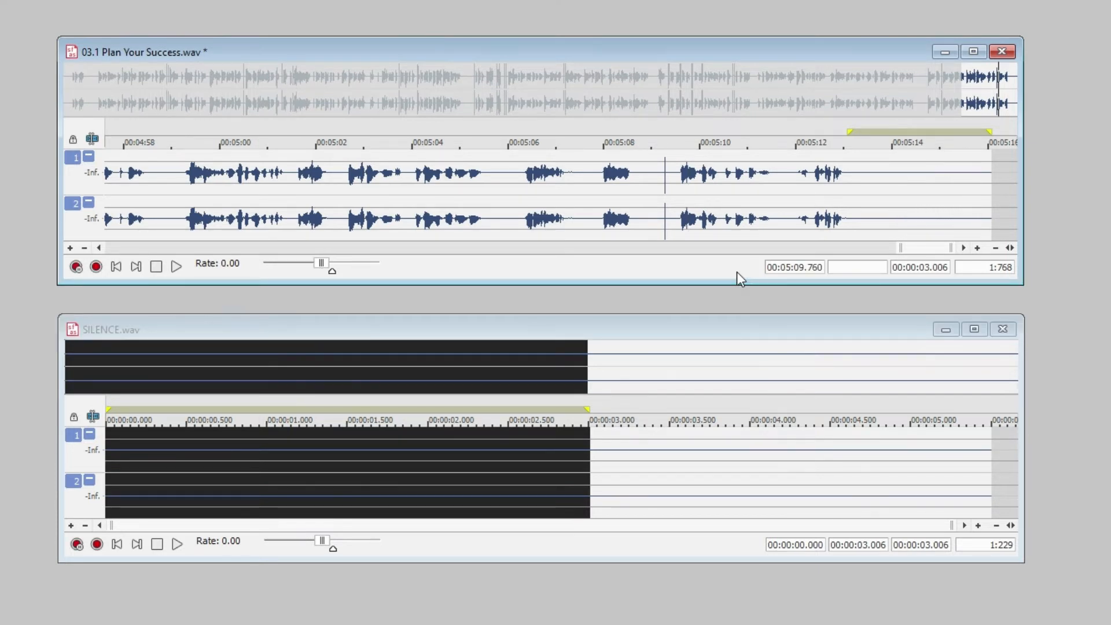
- Copy the first 2.996 seconds of silence from SILENCE.wav
{"action": "left_click", "coordinate": [646, 453]}
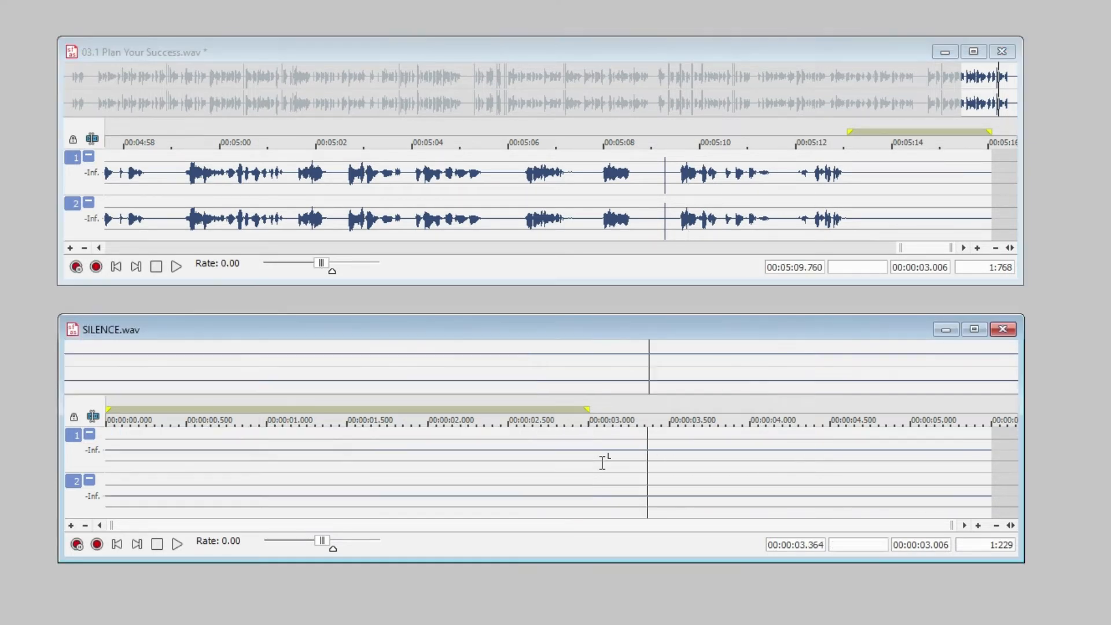
{"action": "left_click_drag", "start_coordinate": [588, 463], "coordinate": [43, 536]}
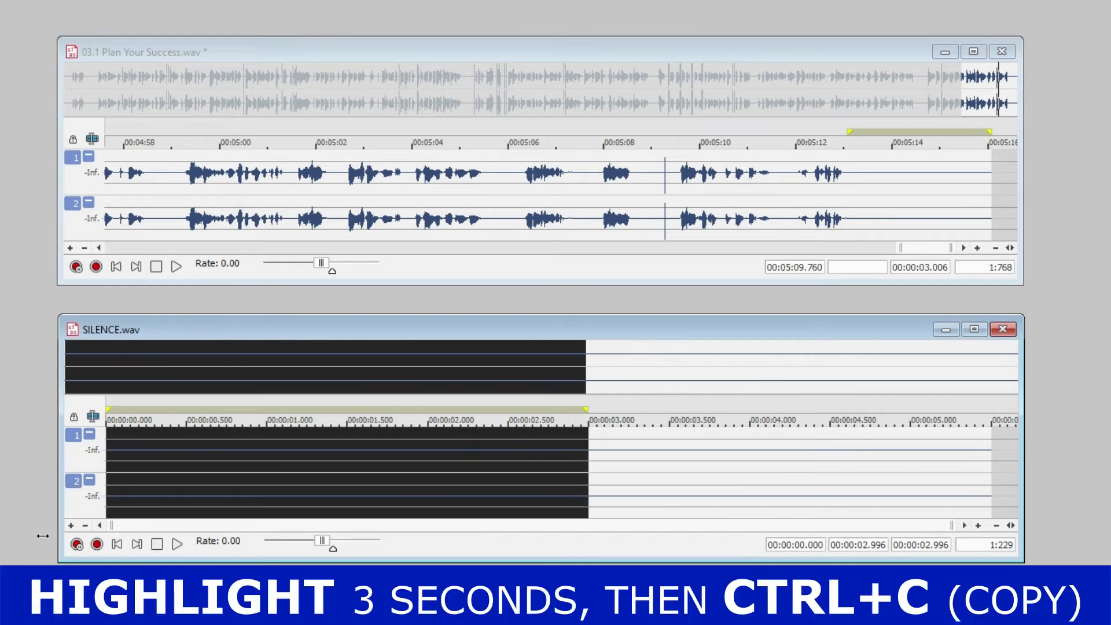
{"action": "right_click", "coordinate": [358, 481]}
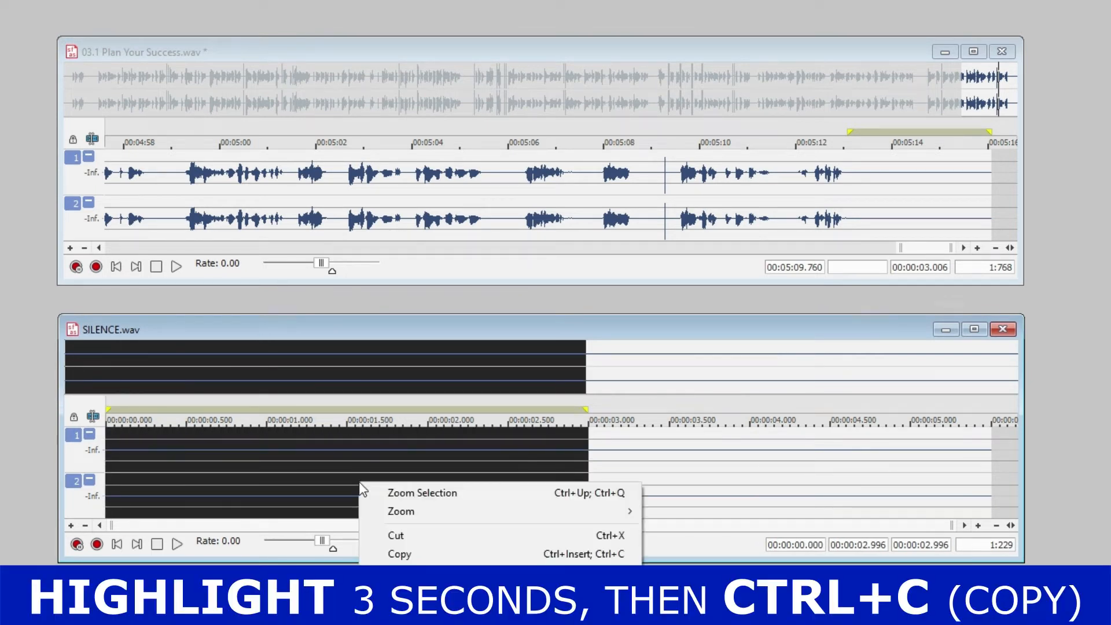
{"action": "left_click", "coordinate": [424, 549]}
- Return to the start of 03.1 Plan Your Success.wav, select the opening silence to check its length, and play the first words
{"action": "left_click", "coordinate": [242, 201]}
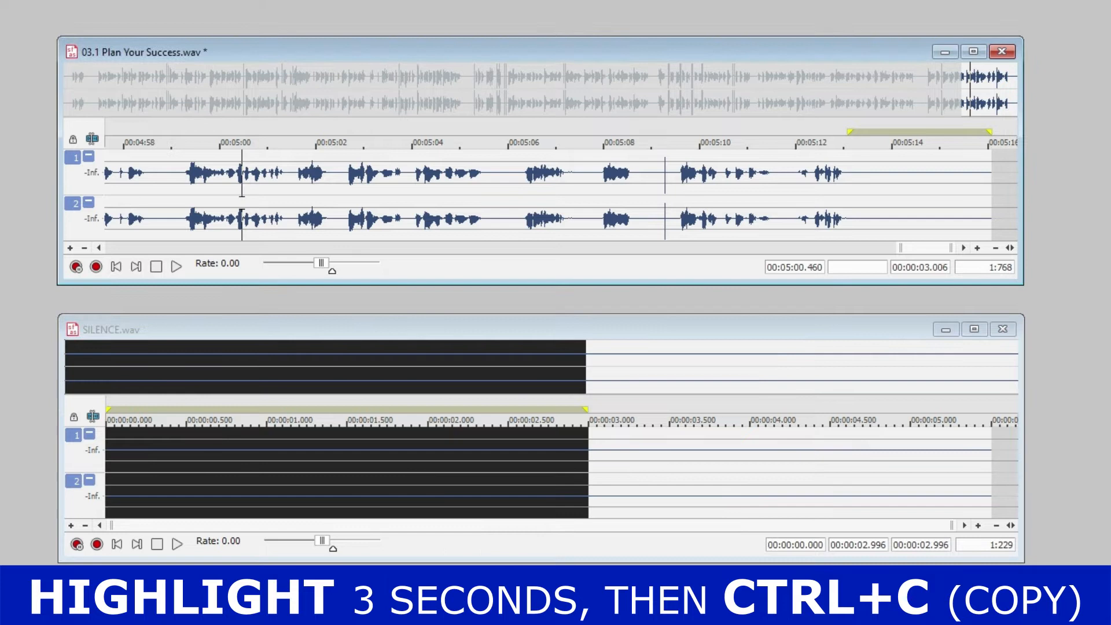
{"action": "left_click", "coordinate": [115, 270]}
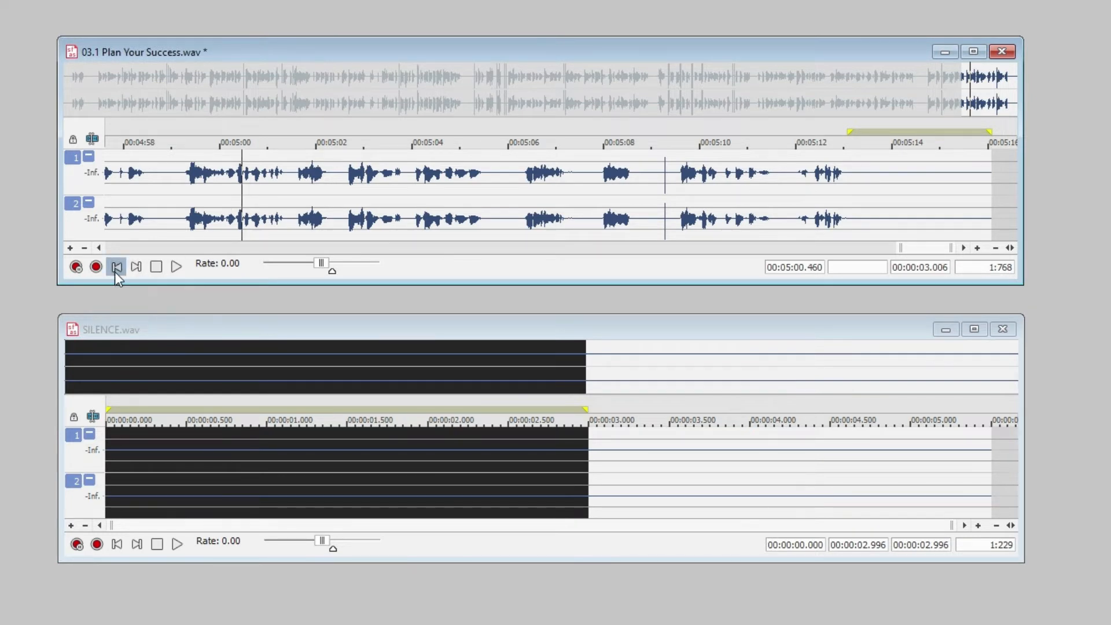
{"action": "left_click_drag", "start_coordinate": [256, 190], "coordinate": [105, 200]}
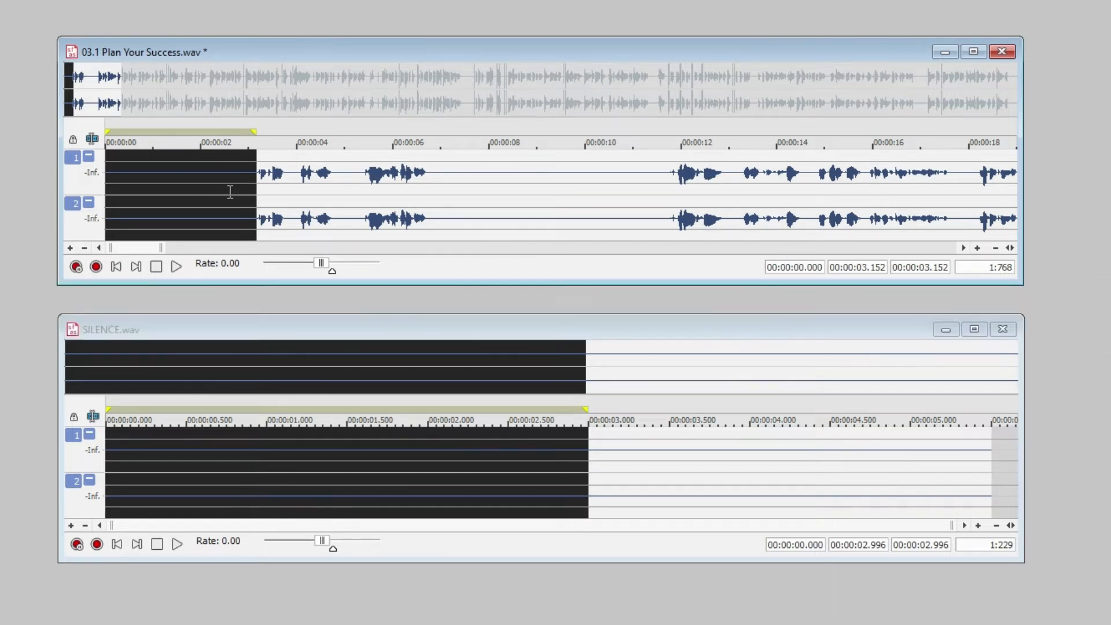
{"action": "left_click", "coordinate": [230, 192]}
{"action": "left_click_drag", "start_coordinate": [250, 190], "coordinate": [88, 210]}
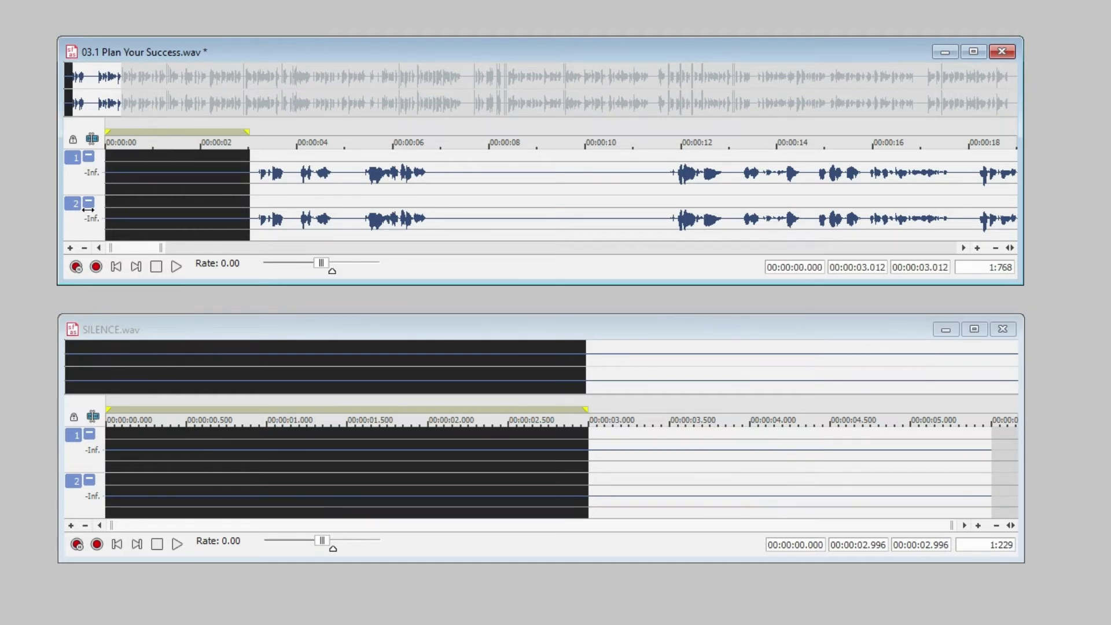
{"action": "left_click", "coordinate": [252, 184]}
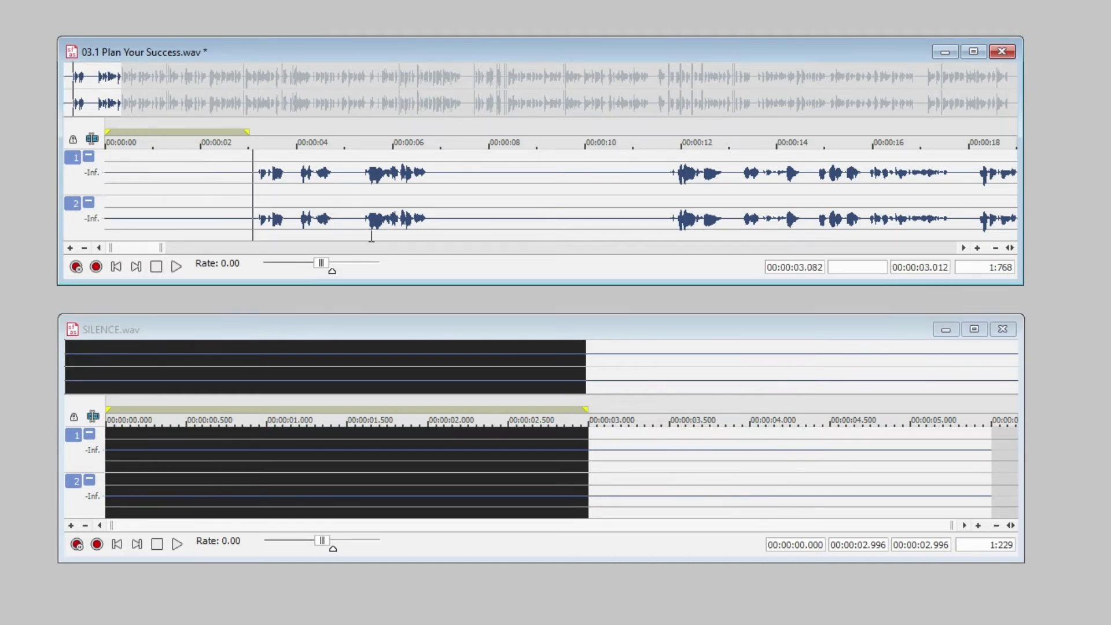
{"action": "key", "text": "space"}
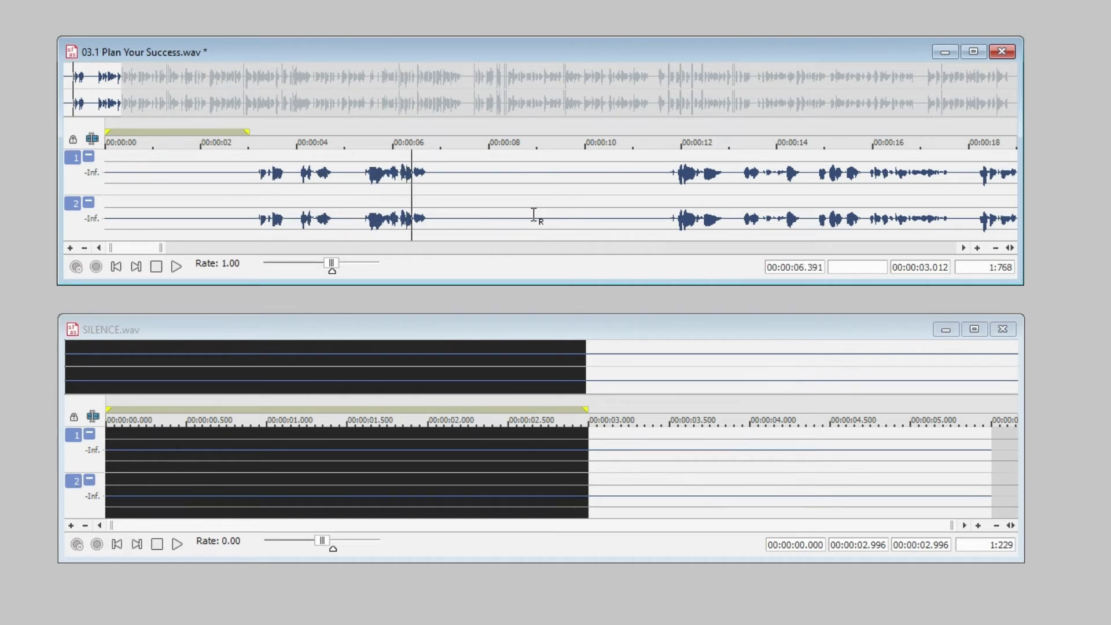
{"action": "key", "text": "space"}
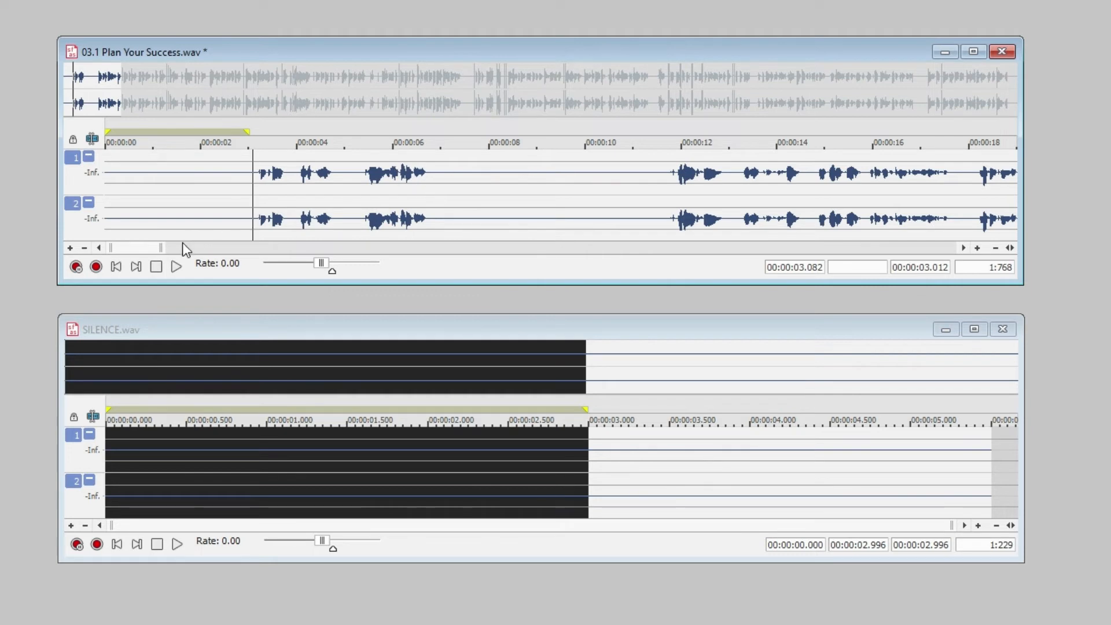
- Replace the audio from 00:05:13.034 to the end with the copied silence, and place the cursor at 00:05:11.849
{"action": "left_click", "coordinate": [131, 269]}
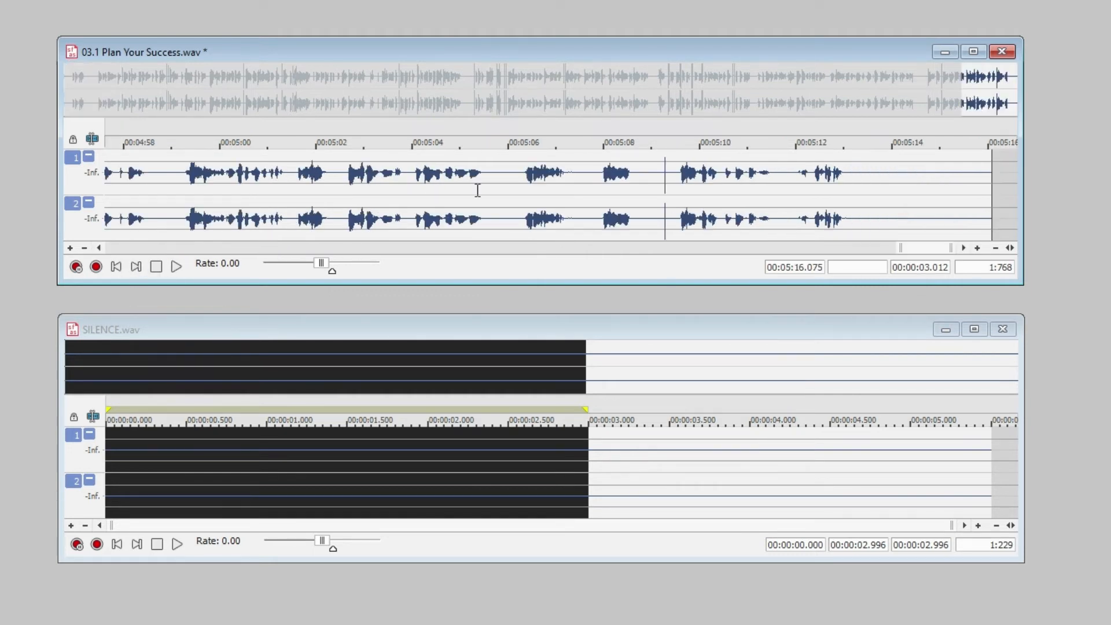
{"action": "left_click_drag", "start_coordinate": [844, 185], "coordinate": [1074, 217]}
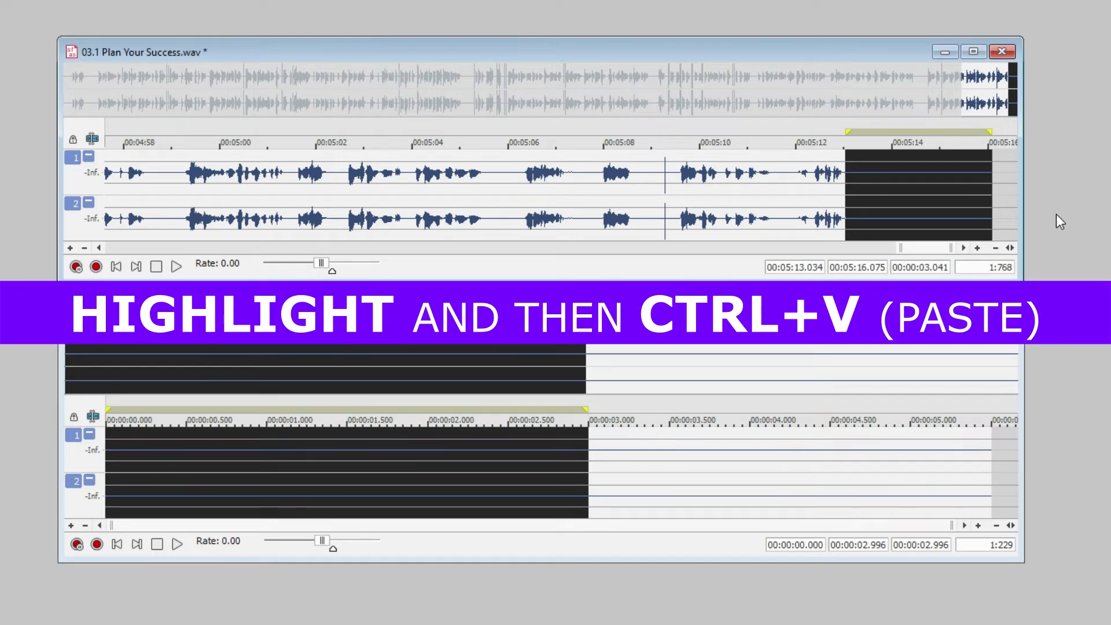
{"action": "key", "text": "ctrl+v"}
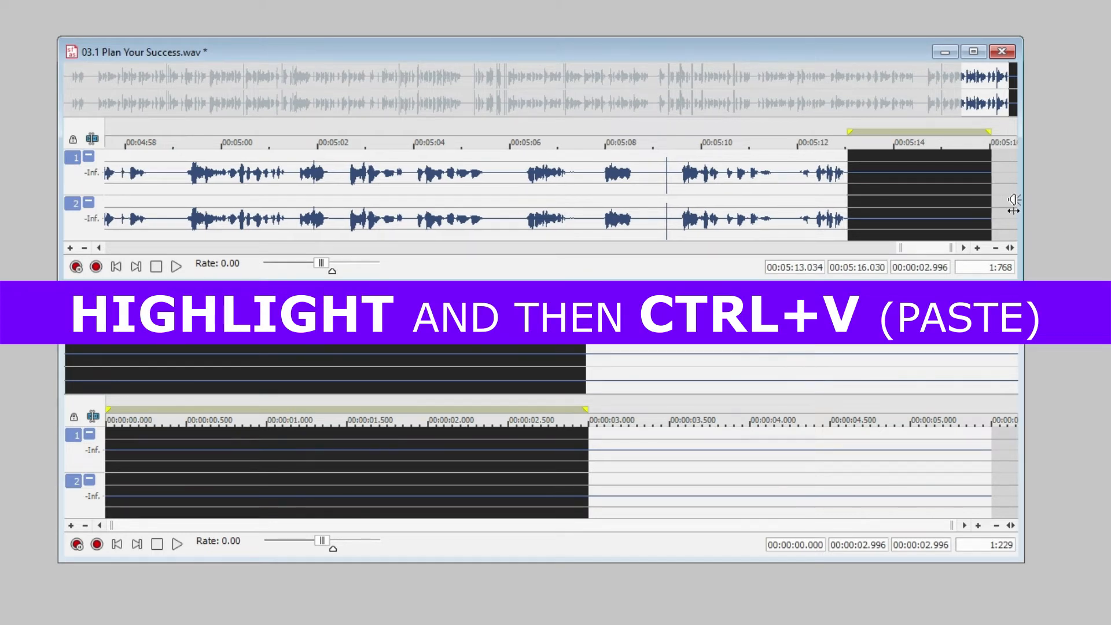
{"action": "left_click", "coordinate": [929, 192]}
{"action": "left_click", "coordinate": [790, 184]}
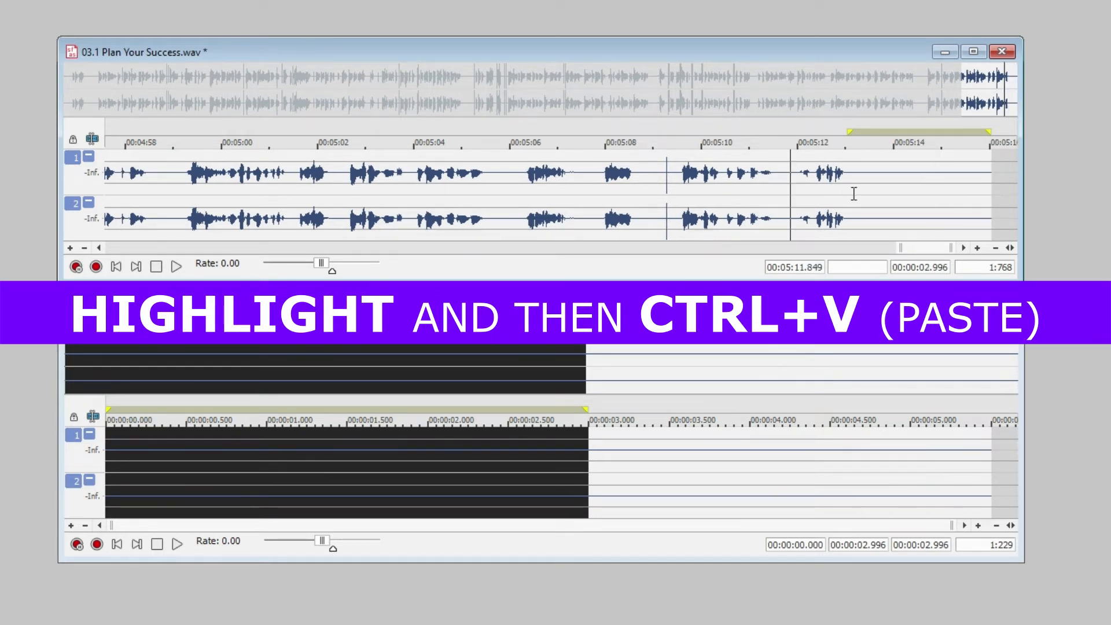
- Play the ending of the chapter recording from 00:05:11.849
{"action": "key", "text": "space"}
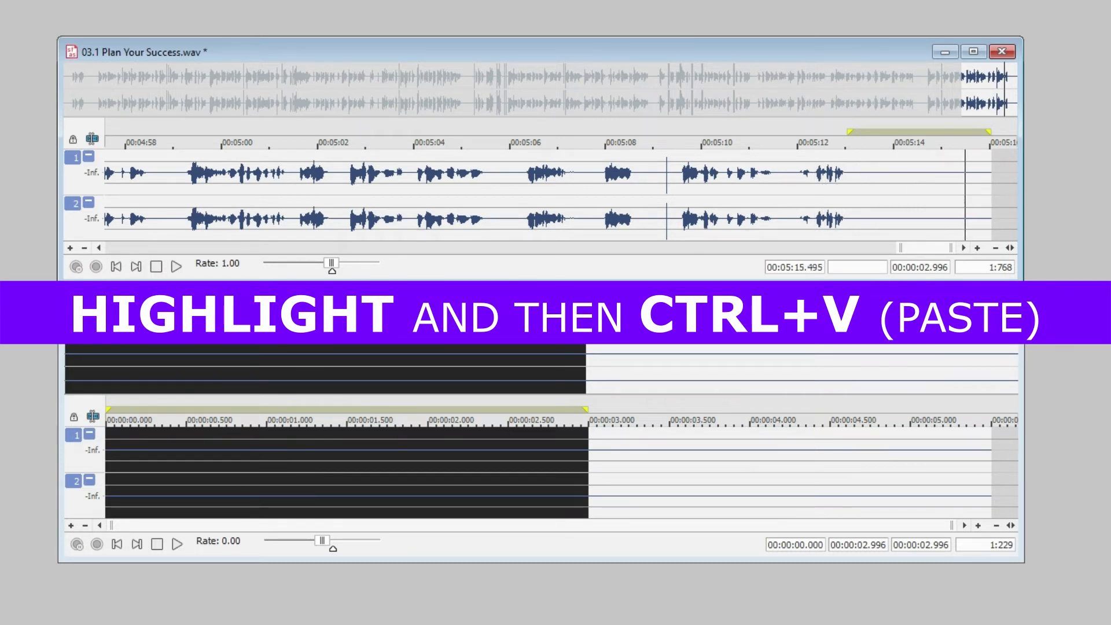
{"action": "key", "text": "space"}
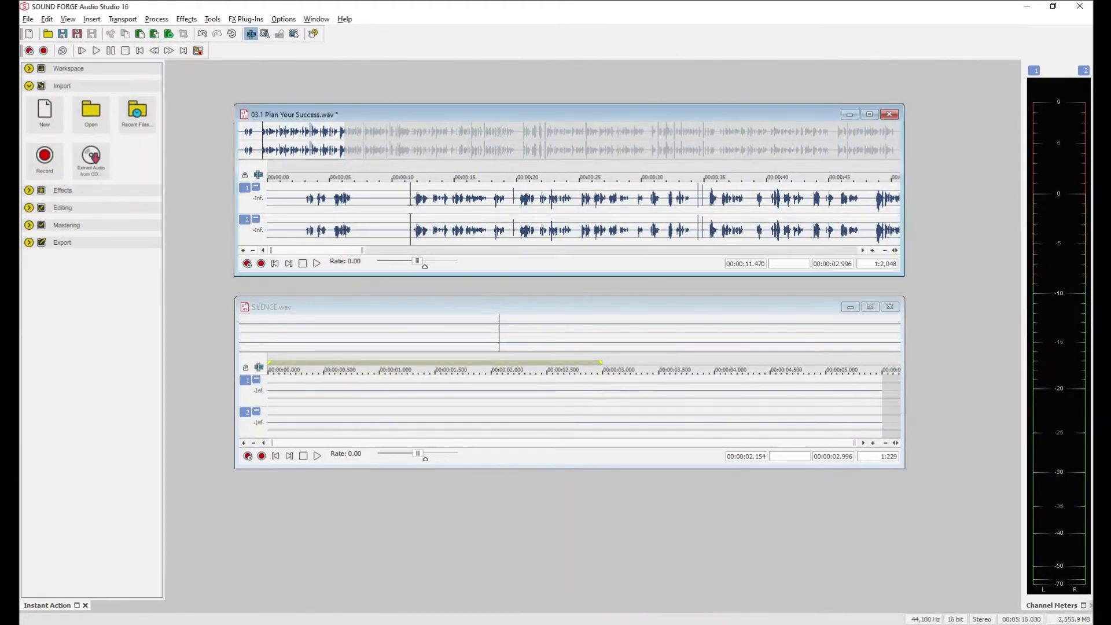
- Delete the speech from 00:00:19.922 to 00:00:22.674 in 03.1 Plan Your Success.wav
{"action": "scroll", "coordinate": [568, 210], "scroll_direction": "up", "scroll_amount": 1}
{"action": "scroll", "coordinate": [627, 202], "scroll_direction": "down", "scroll_amount": 2}
{"action": "left_click_drag", "start_coordinate": [645, 205], "coordinate": [604, 209]}
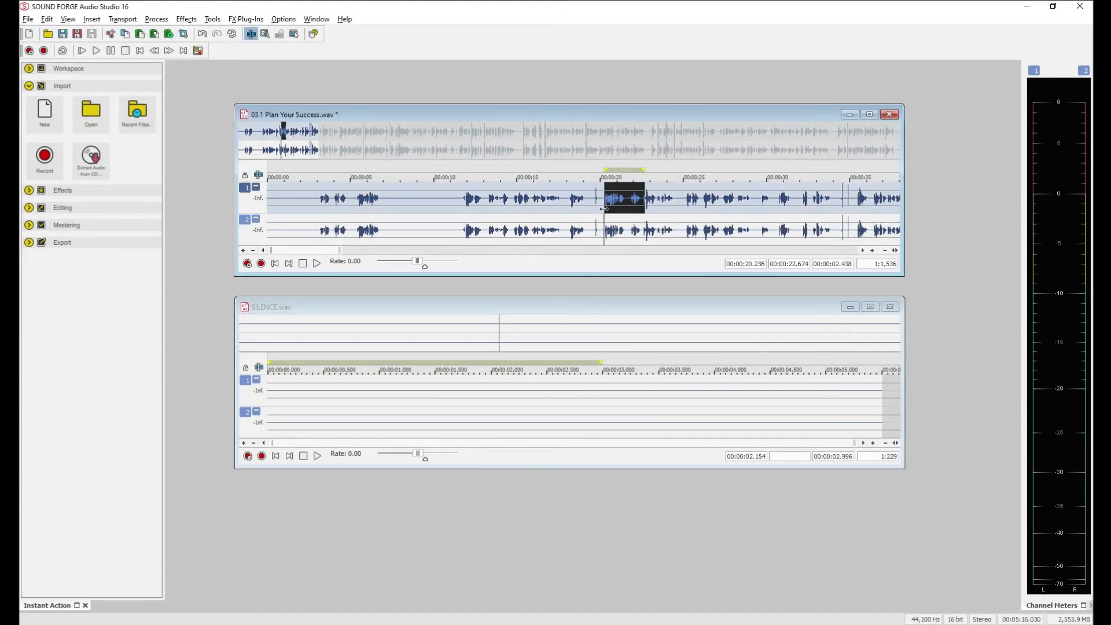
{"action": "key", "text": "Delete"}
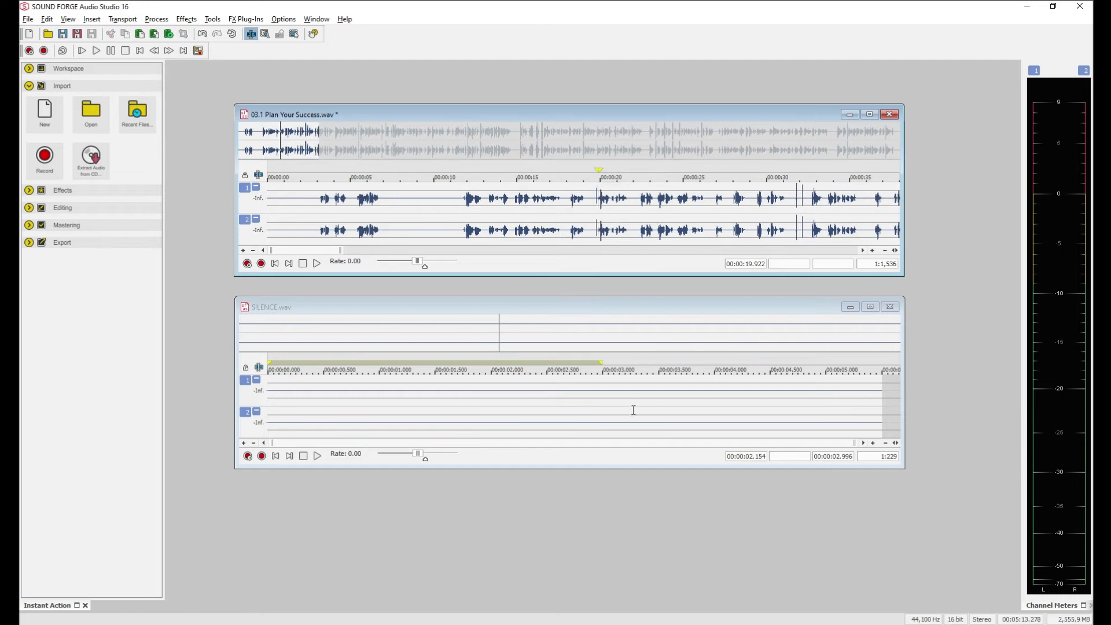
- Replace two passages between about 00:00:26 and 00:00:32 with 0.654 seconds of silence copied from SILENCE.wav, and save the chapter file
{"action": "left_click_drag", "start_coordinate": [633, 403], "coordinate": [706, 408]}
{"action": "left_click", "coordinate": [696, 228]}
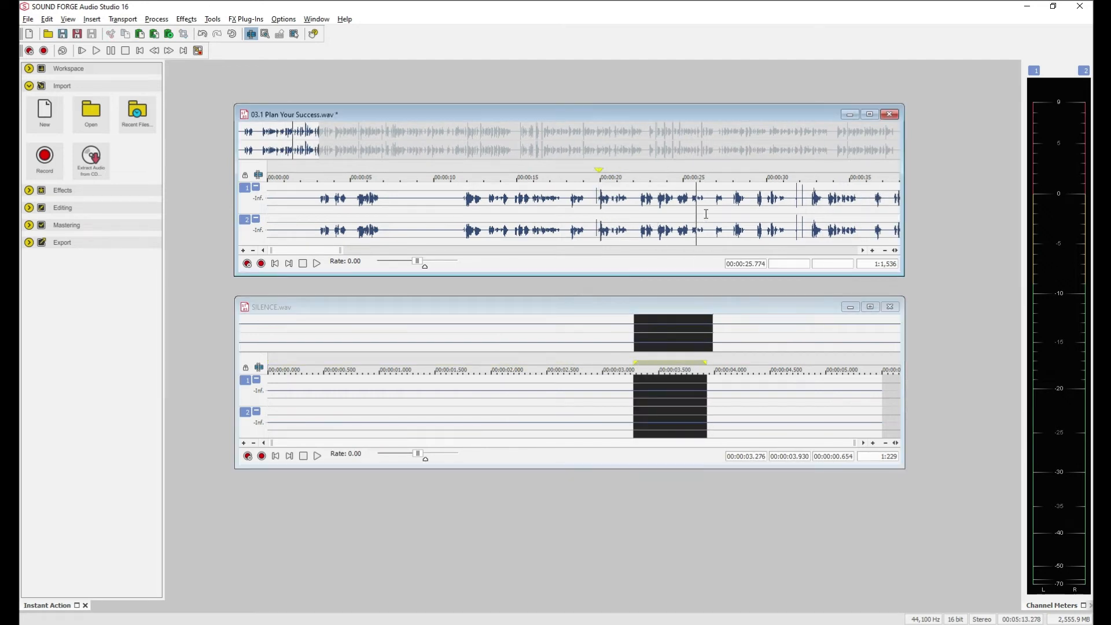
{"action": "left_click_drag", "start_coordinate": [710, 208], "coordinate": [730, 220]}
{"action": "key", "text": "ctrl+v"}
{"action": "left_click_drag", "start_coordinate": [662, 205], "coordinate": [604, 225]}
{"action": "key", "text": "ctrl+v"}
{"action": "left_click", "coordinate": [607, 213]}
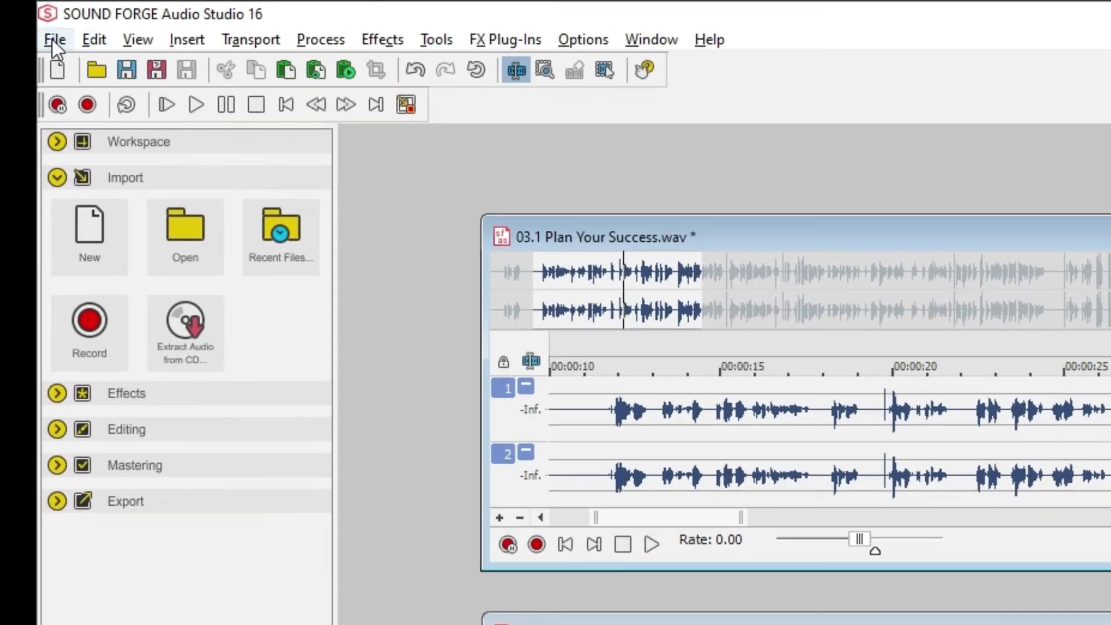
{"action": "left_click", "coordinate": [53, 39]}
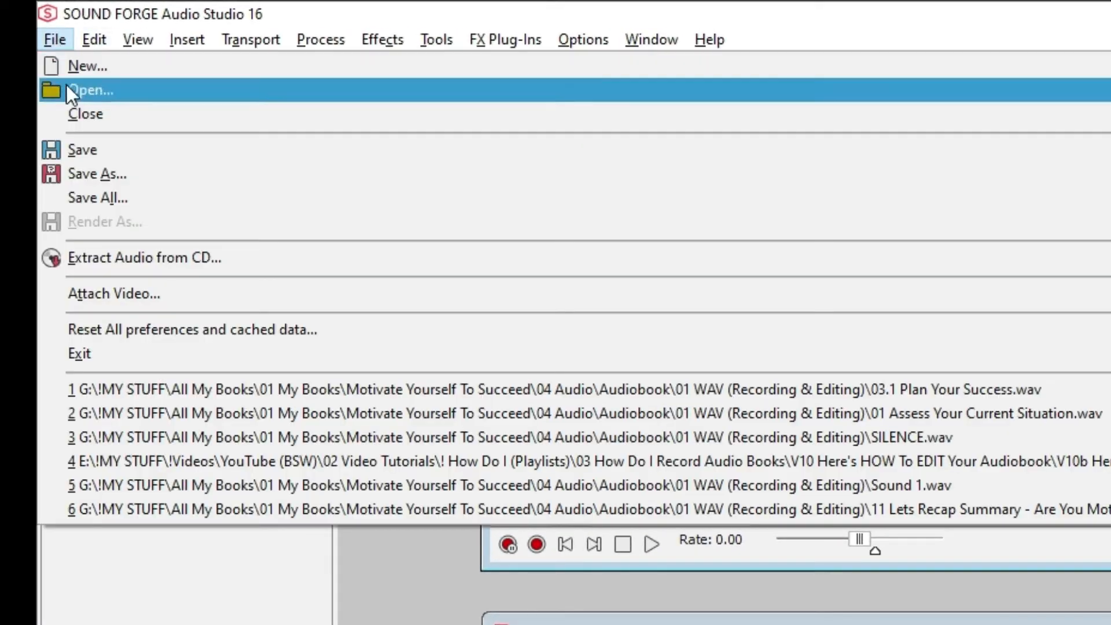
{"action": "left_click", "coordinate": [112, 144]}
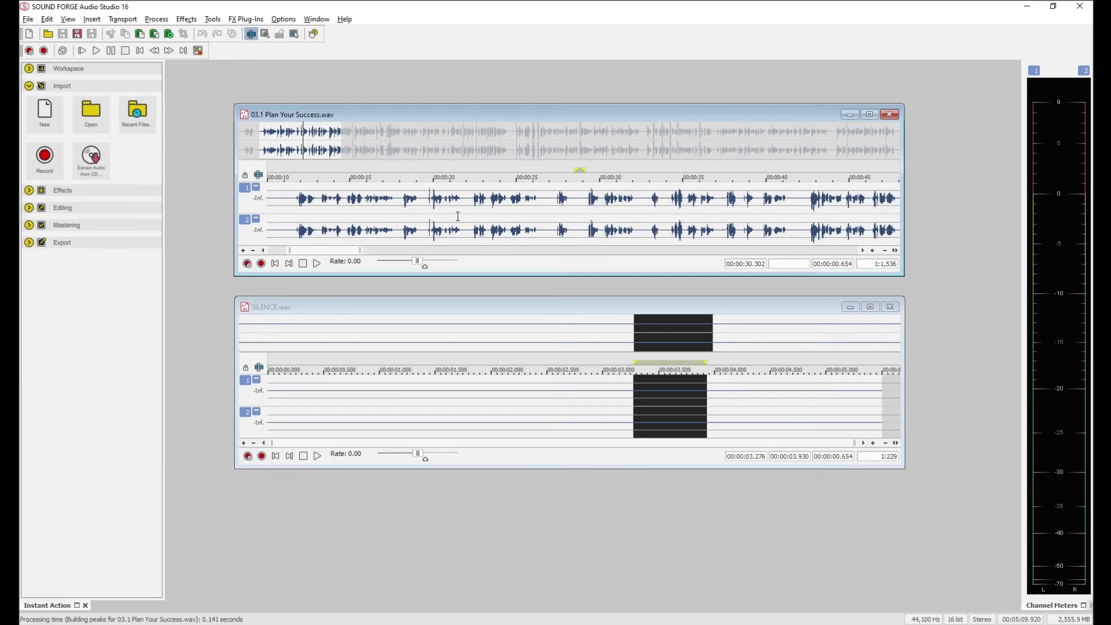
- Delete about 1.8 seconds of audio starting near 00:00:27, and save the chapter file
{"action": "left_click", "coordinate": [458, 216]}
{"action": "left_click_drag", "start_coordinate": [547, 214], "coordinate": [580, 217]}
{"action": "key", "text": "Delete"}
{"action": "key", "text": "ctrl+s"}
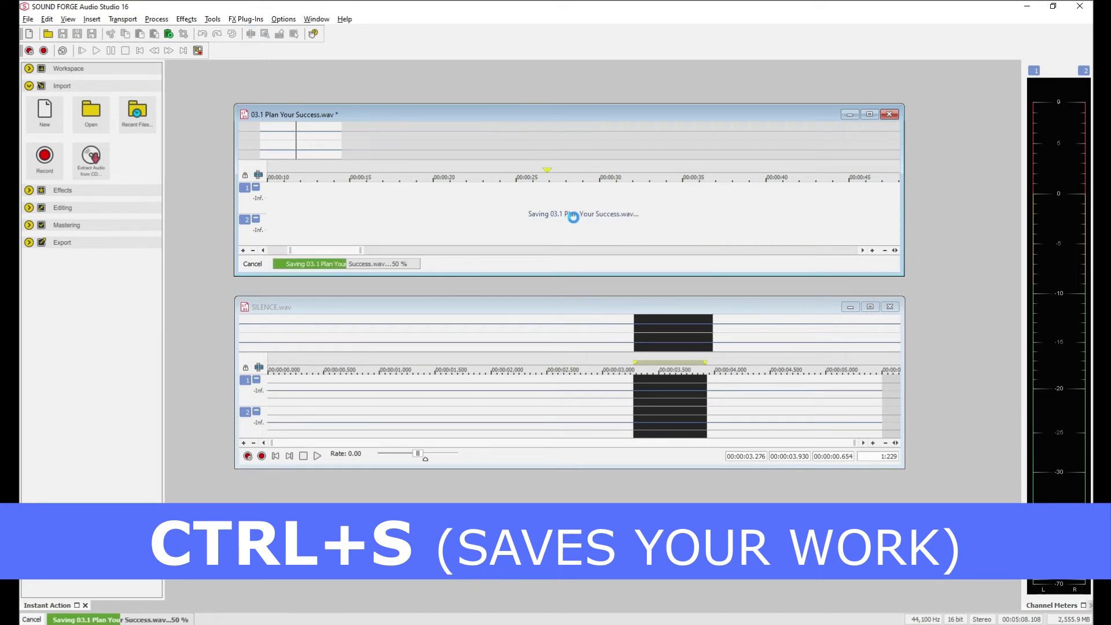
- Delete the audio from 00:00:37.024 to 00:00:40.019, plus about 1.5 seconds starting at 00:00:30.511
{"action": "left_click_drag", "start_coordinate": [716, 214], "coordinate": [765, 215]}
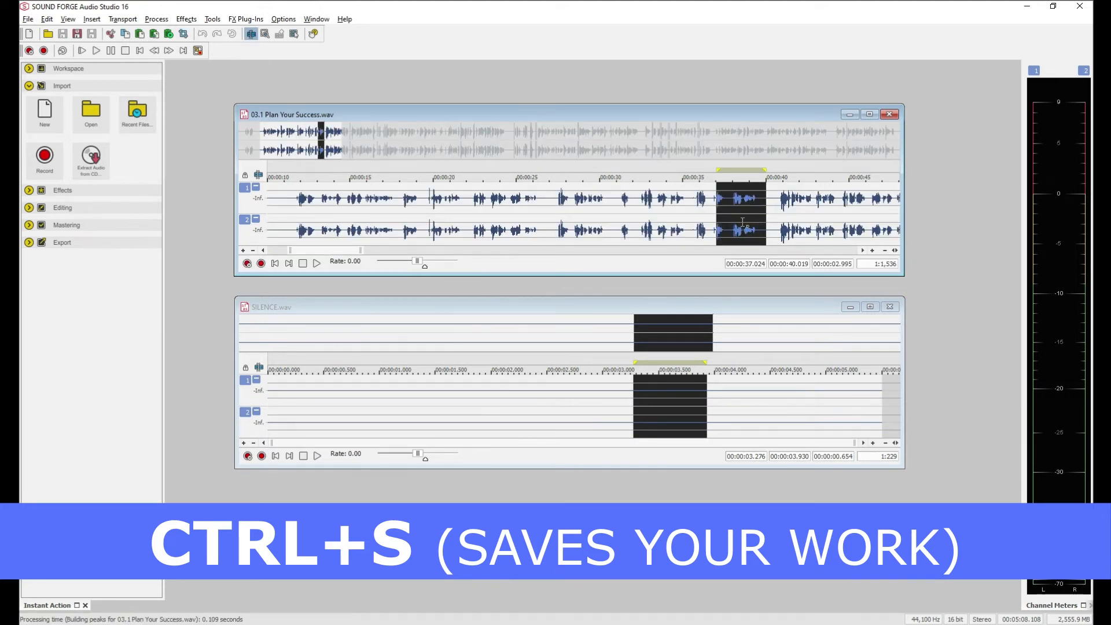
{"action": "key", "text": "Delete"}
{"action": "left_click_drag", "start_coordinate": [635, 214], "coordinate": [607, 219]}
{"action": "key", "text": "Delete"}
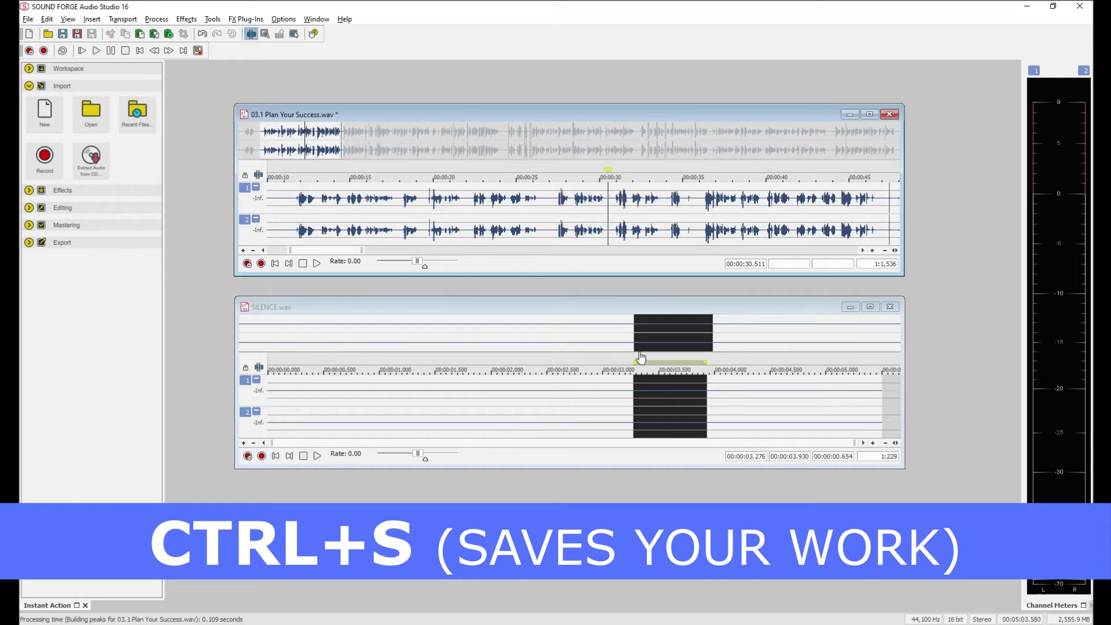
- Replace passages at 00:00:33.715 and near 00:00:44 with 1.588 seconds of silence copied from SILENCE.wav, and save the chapter file
{"action": "left_click", "coordinate": [630, 387]}
{"action": "left_click_drag", "start_coordinate": [607, 405], "coordinate": [784, 420]}
{"action": "left_click", "coordinate": [702, 217]}
{"action": "left_click_drag", "start_coordinate": [698, 212], "coordinate": [661, 216]}
{"action": "key", "text": "ctrl+v"}
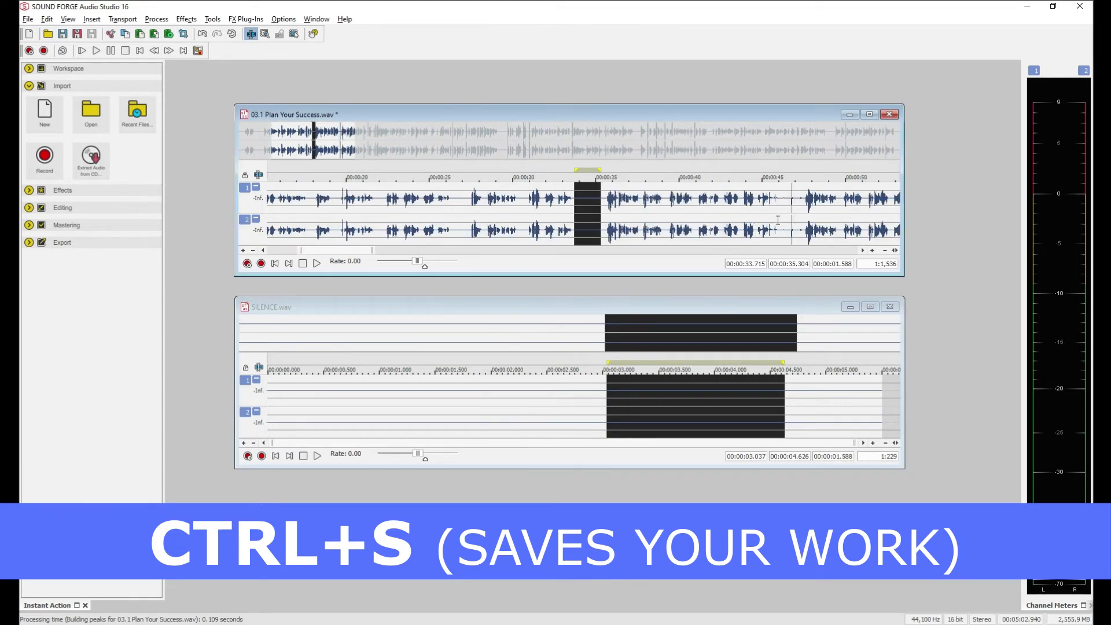
{"action": "left_click_drag", "start_coordinate": [783, 219], "coordinate": [743, 223]}
{"action": "key", "text": "ctrl+v"}
{"action": "left_click", "coordinate": [594, 218]}
{"action": "key", "text": "ctrl+s"}
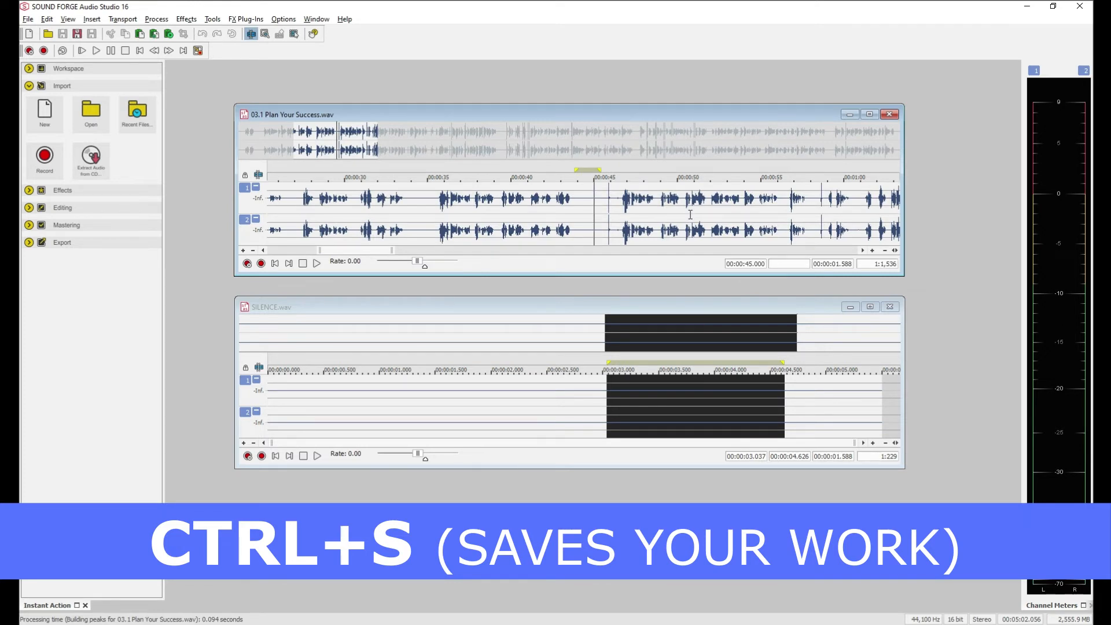
- Delete about 3 seconds of audio starting near 00:01:58 in the chapter recording
{"action": "left_click", "coordinate": [765, 250]}
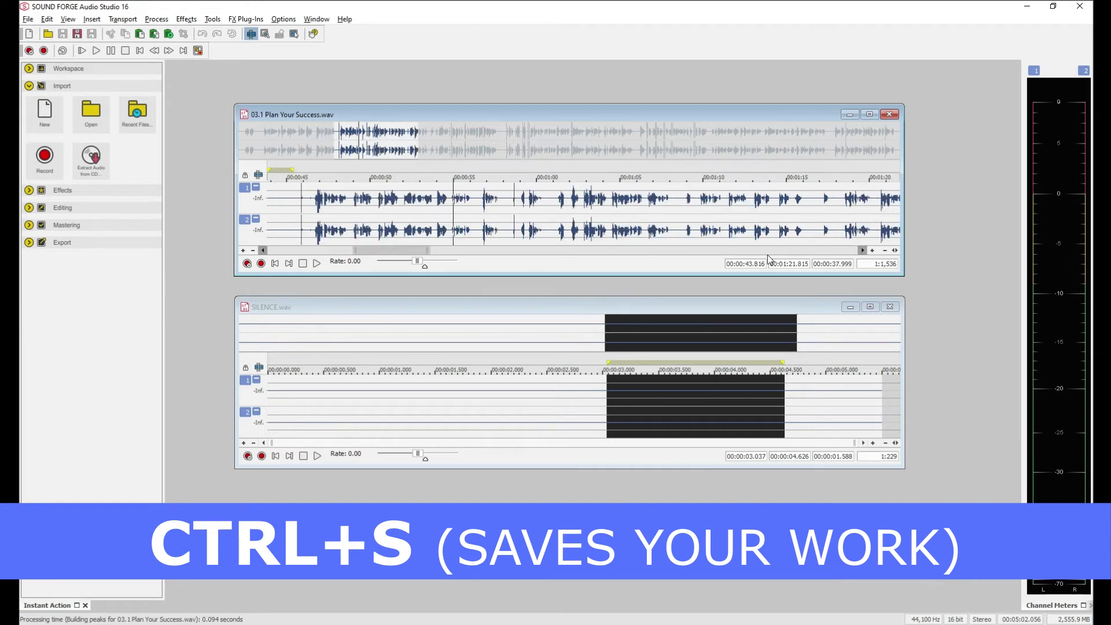
{"action": "left_click", "coordinate": [766, 250]}
{"action": "left_click", "coordinate": [765, 251]}
{"action": "left_click", "coordinate": [766, 250]}
{"action": "left_click_drag", "start_coordinate": [585, 216], "coordinate": [638, 220]}
{"action": "key", "text": "Delete"}
- Replace about 4 seconds of audio near 00:01:54 with the copied 1.588 seconds of silence, and save the chapter file
{"action": "left_click_drag", "start_coordinate": [514, 218], "coordinate": [581, 219]}
{"action": "key", "text": "ctrl+v"}
{"action": "left_click", "coordinate": [543, 219]}
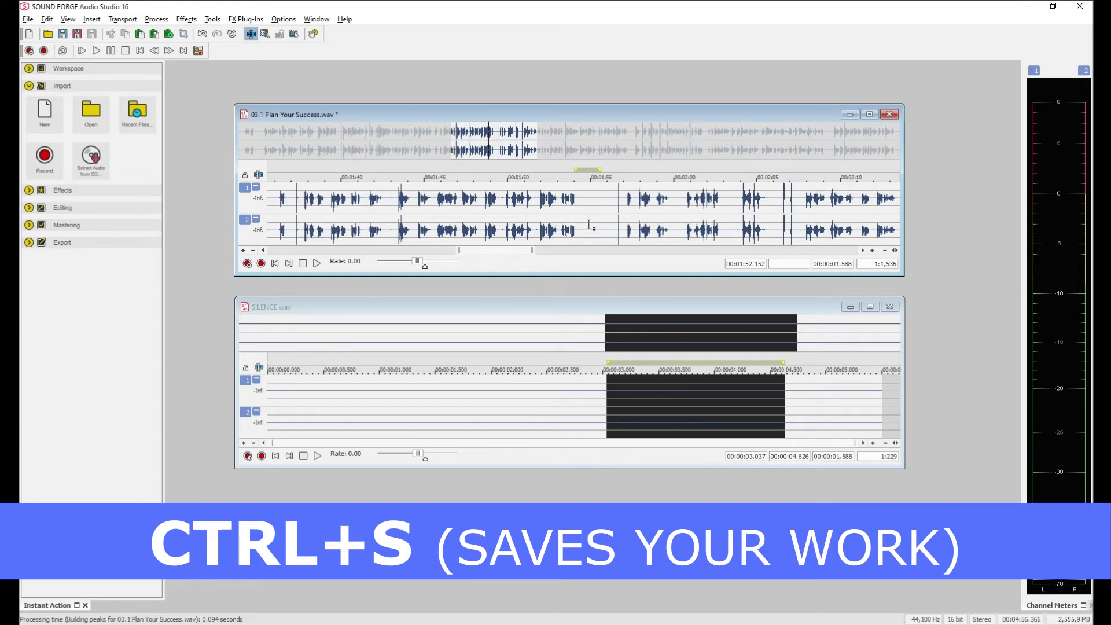
{"action": "key", "text": "ctrl+s"}
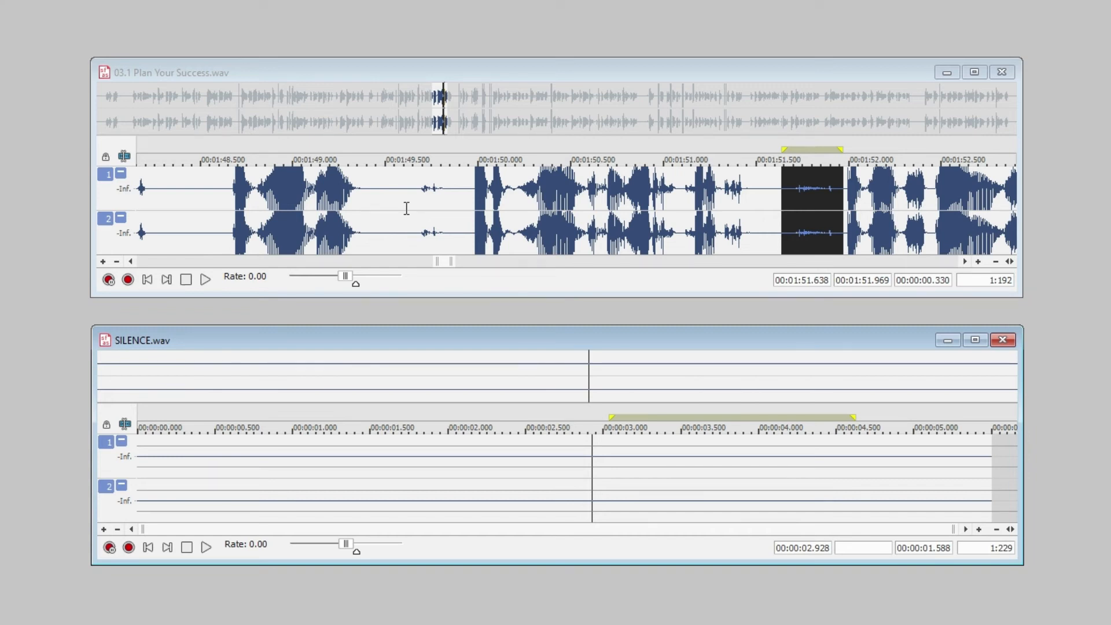
- Select and play the faint breath sounds between words near 00:01:49.6 and 00:01:51.7
{"action": "left_click_drag", "start_coordinate": [398, 207], "coordinate": [463, 217]}
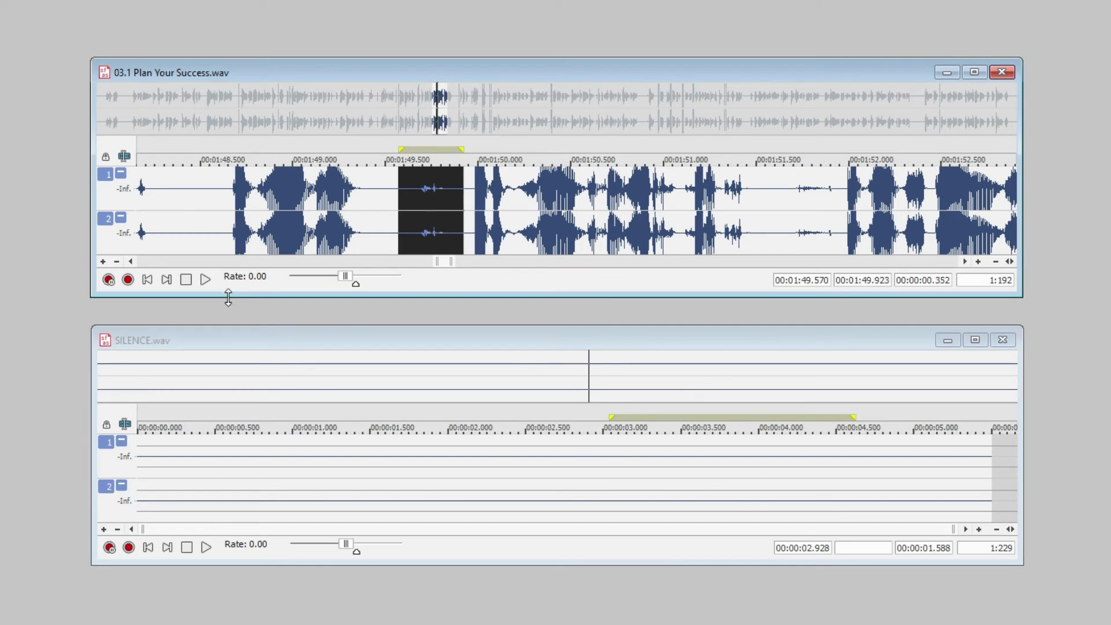
{"action": "left_click", "coordinate": [205, 280]}
{"action": "left_click_drag", "start_coordinate": [365, 198], "coordinate": [465, 228]}
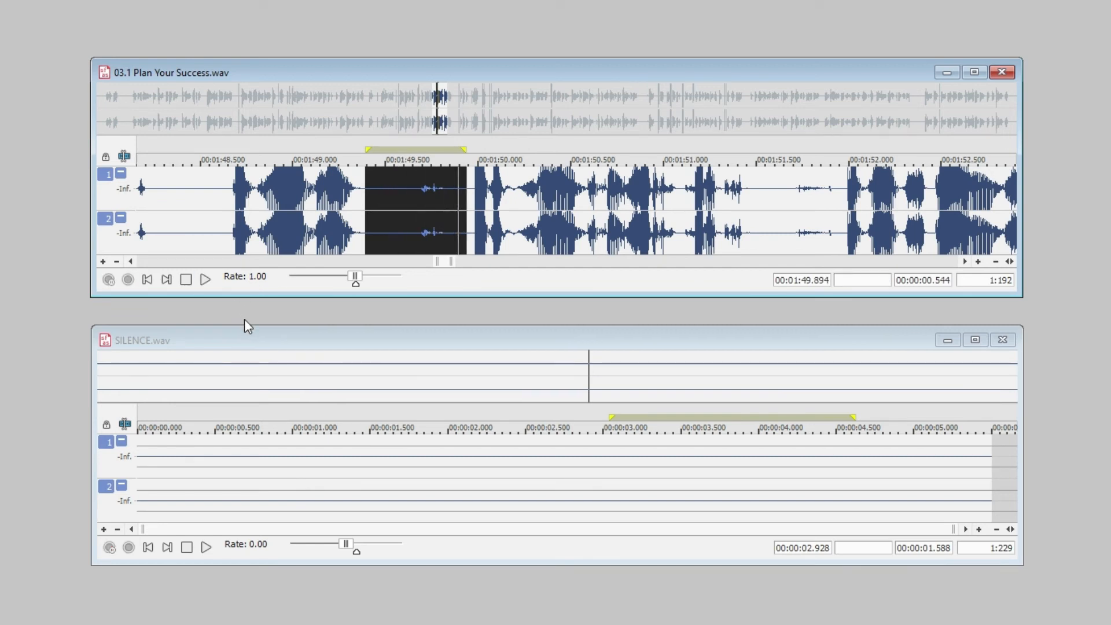
{"action": "left_click_drag", "start_coordinate": [759, 191], "coordinate": [843, 226]}
{"action": "left_click", "coordinate": [206, 280]}
{"action": "left_click", "coordinate": [206, 280]}
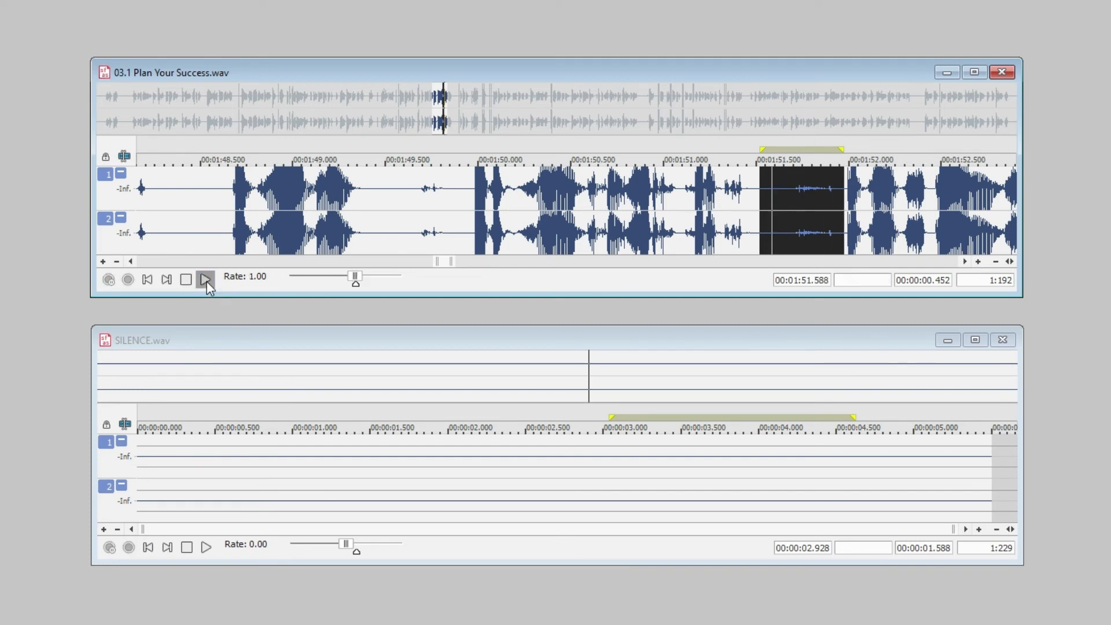
- Play the sentence containing both breaths from 00:01:48.625
{"action": "left_click", "coordinate": [391, 198]}
{"action": "left_click", "coordinate": [223, 208]}
{"action": "key", "text": "space"}
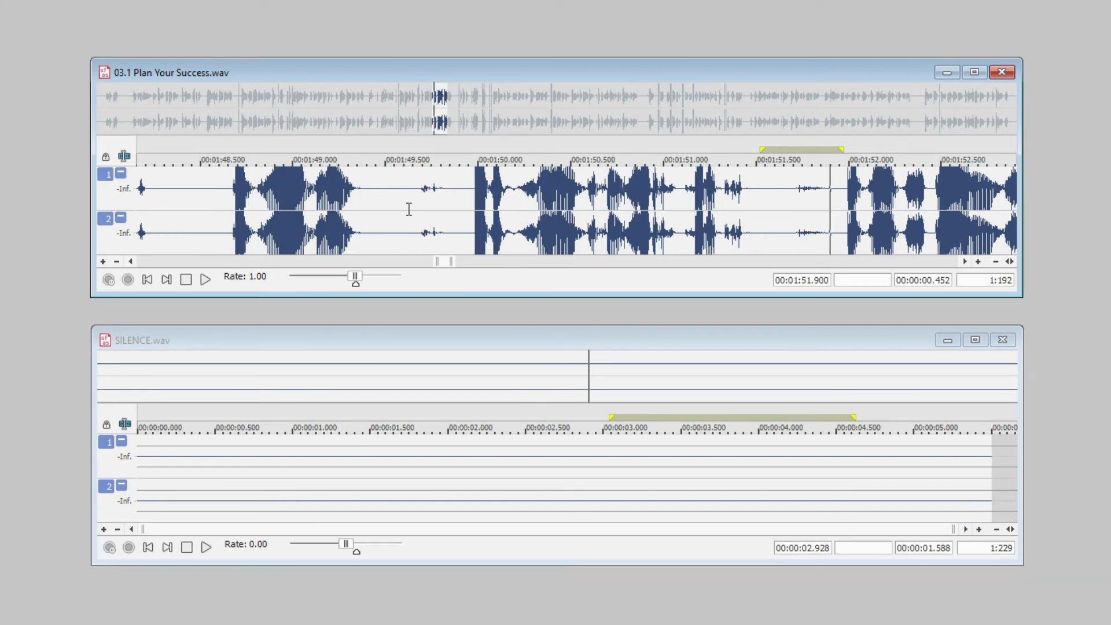
{"action": "key", "text": "space"}
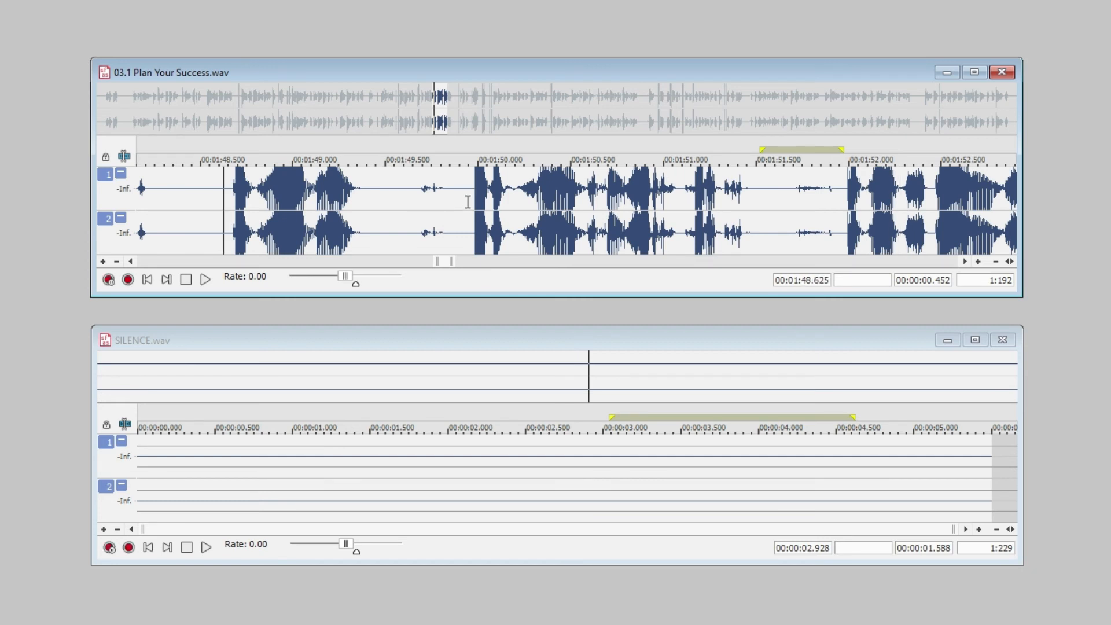
- Copy the silence from 00:00:01.630 to 00:00:02.814 in SILENCE.wav
{"action": "left_click", "coordinate": [483, 485]}
{"action": "left_click", "coordinate": [482, 486]}
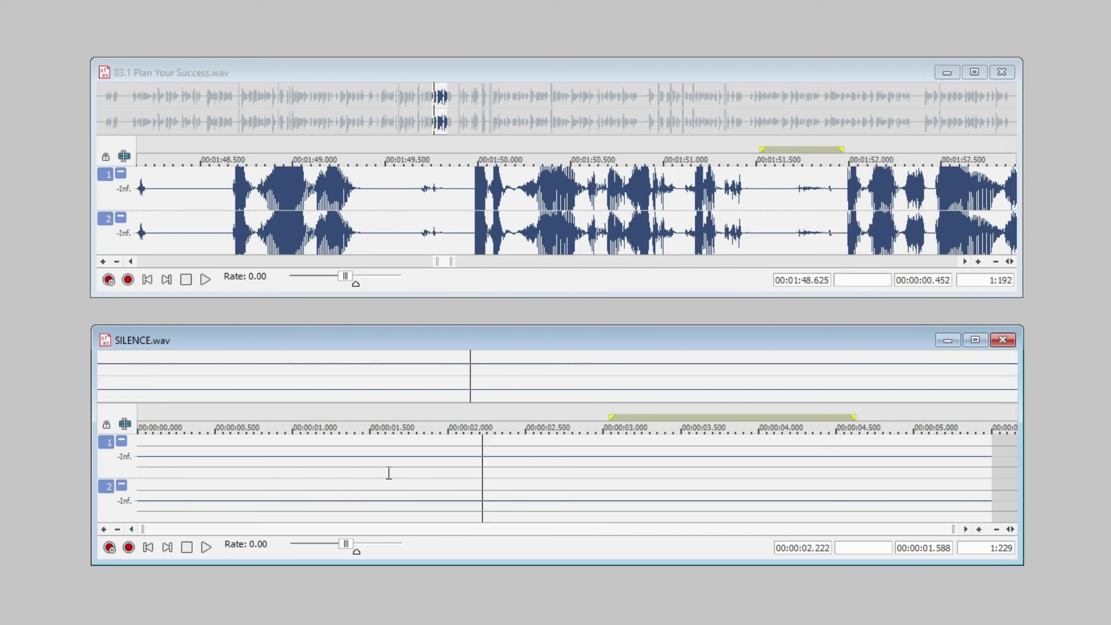
{"action": "left_click_drag", "start_coordinate": [390, 468], "coordinate": [574, 486]}
{"action": "right_click", "coordinate": [468, 464]}
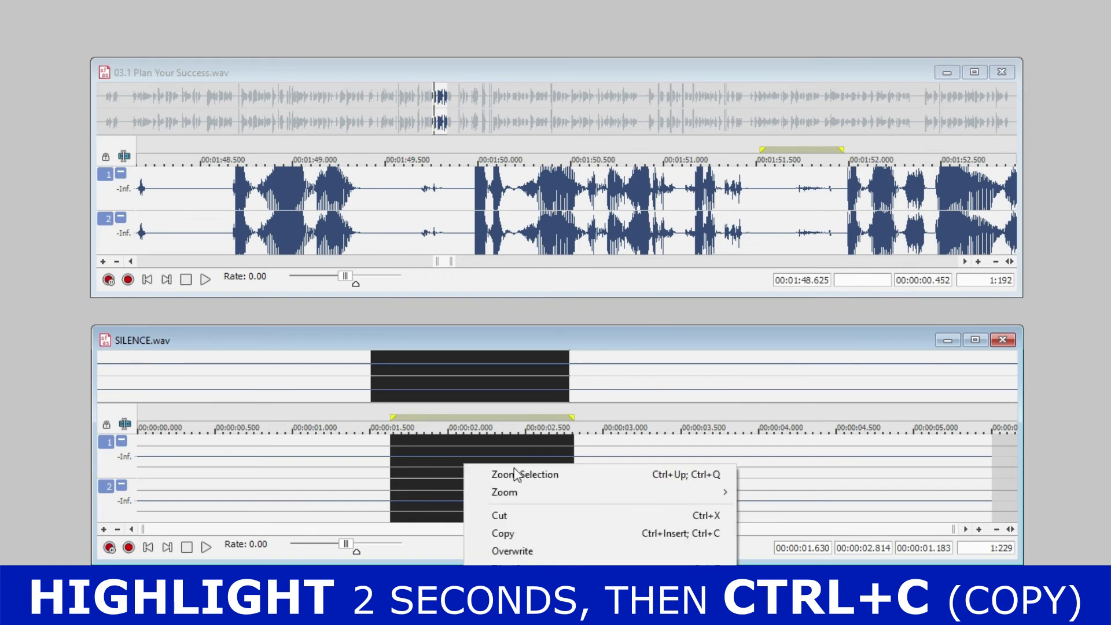
{"action": "left_click", "coordinate": [537, 533]}
- Try replacing the breaths at 00:01:49.387–00:01:49.975 and 00:01:52.126–00:01:52.570 with the copied 1.183 seconds of silence
{"action": "left_click", "coordinate": [384, 216]}
{"action": "left_click_drag", "start_coordinate": [364, 185], "coordinate": [474, 218]}
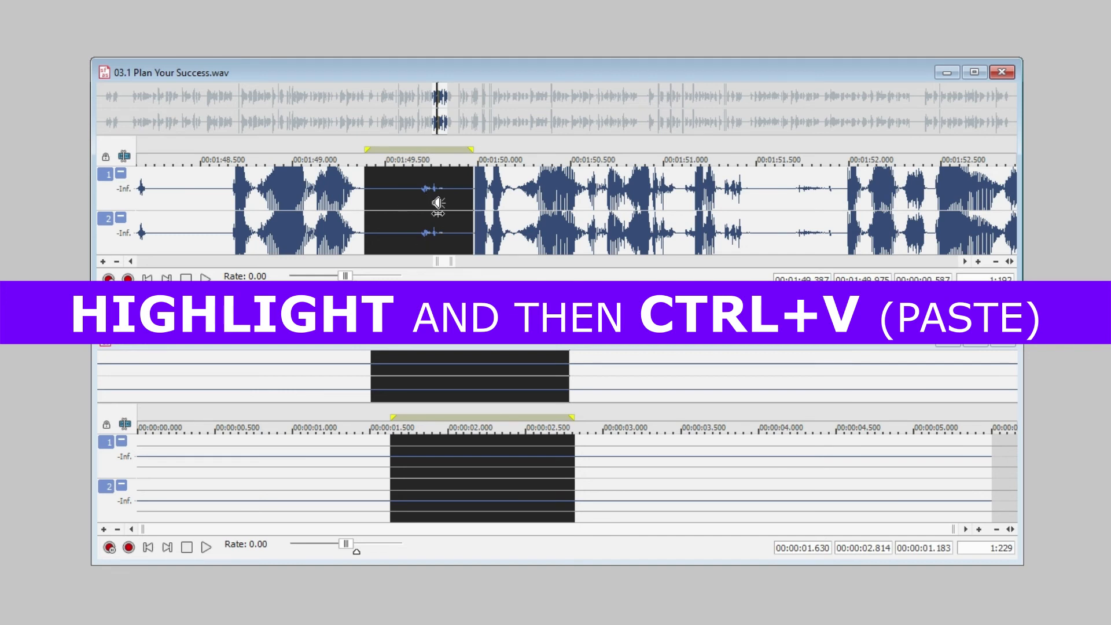
{"action": "key", "text": "ctrl+v"}
{"action": "key", "text": "Down"}
{"action": "left_click_drag", "start_coordinate": [817, 197], "coordinate": [858, 197]}
{"action": "key", "text": "Up"}
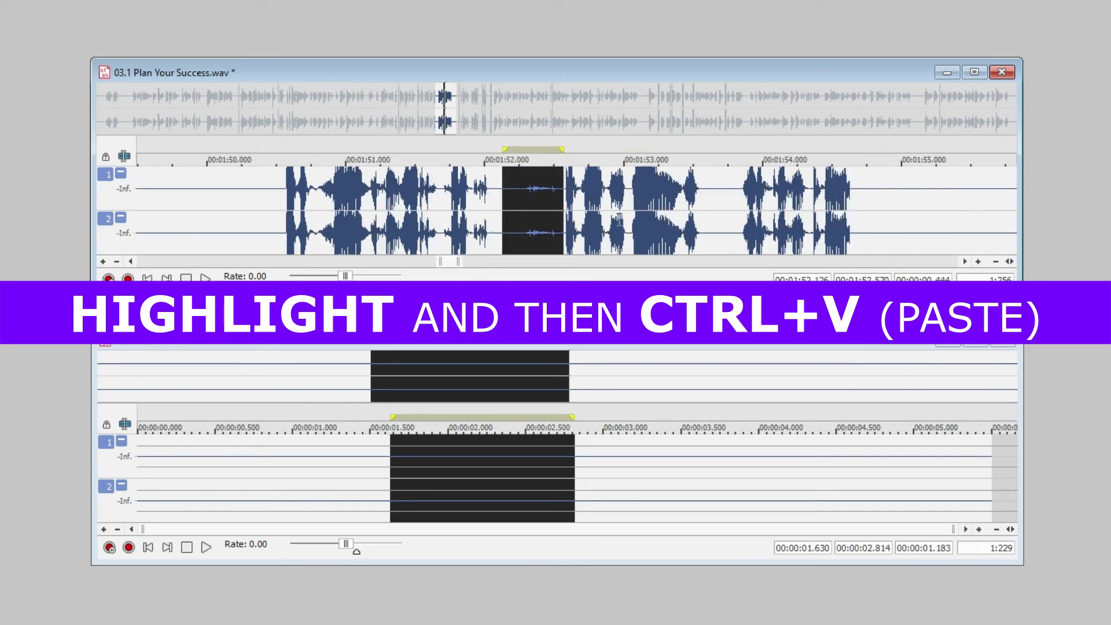
{"action": "key", "text": "Up"}
{"action": "key", "text": "Up"}
{"action": "key", "text": "Up"}
{"action": "key", "text": "ctrl+v"}
- Play the edited sentence from 00:01:48.564, and undo both silence replacements
{"action": "key", "text": "Down"}
{"action": "key", "text": "Down"}
{"action": "key", "text": "Down"}
{"action": "key", "text": "Down"}
{"action": "key", "text": "Down"}
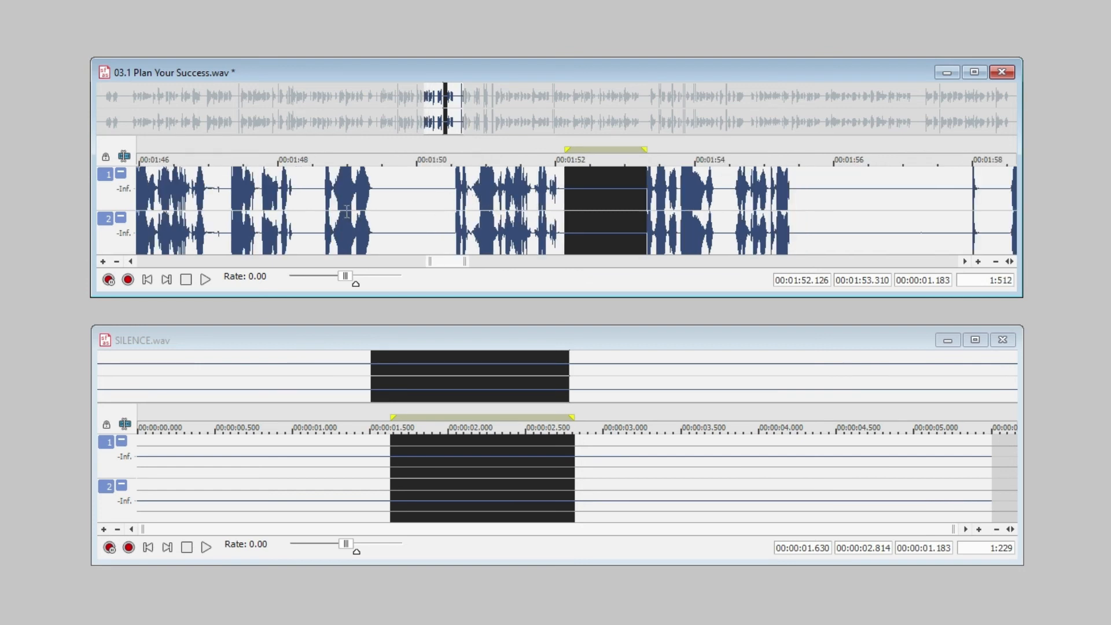
{"action": "left_click", "coordinate": [355, 212]}
{"action": "key", "text": "space"}
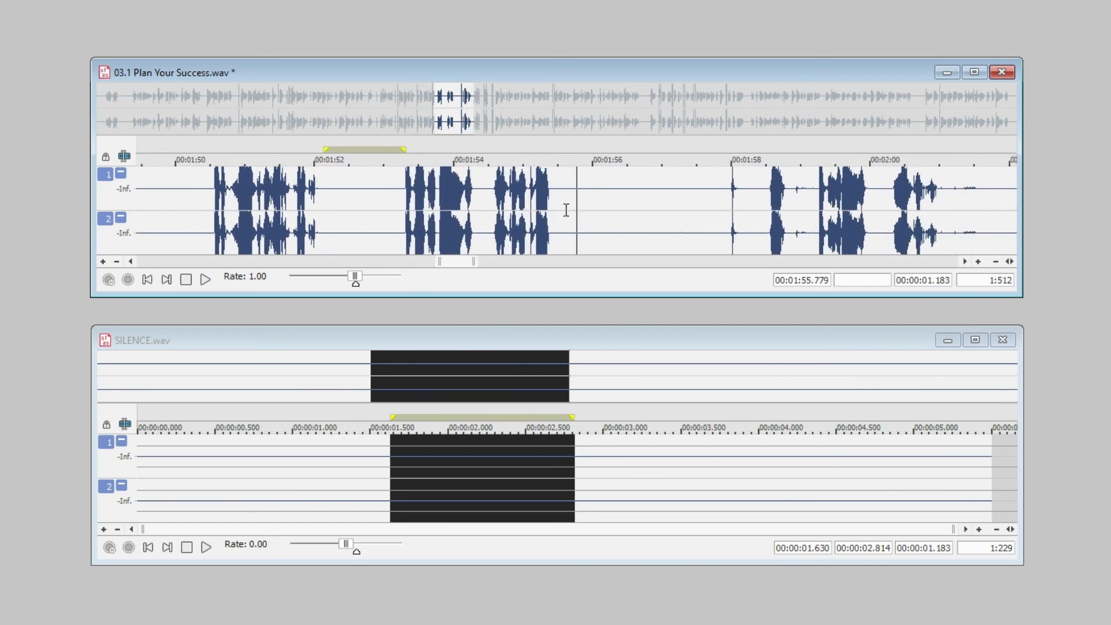
{"action": "key", "text": "space"}
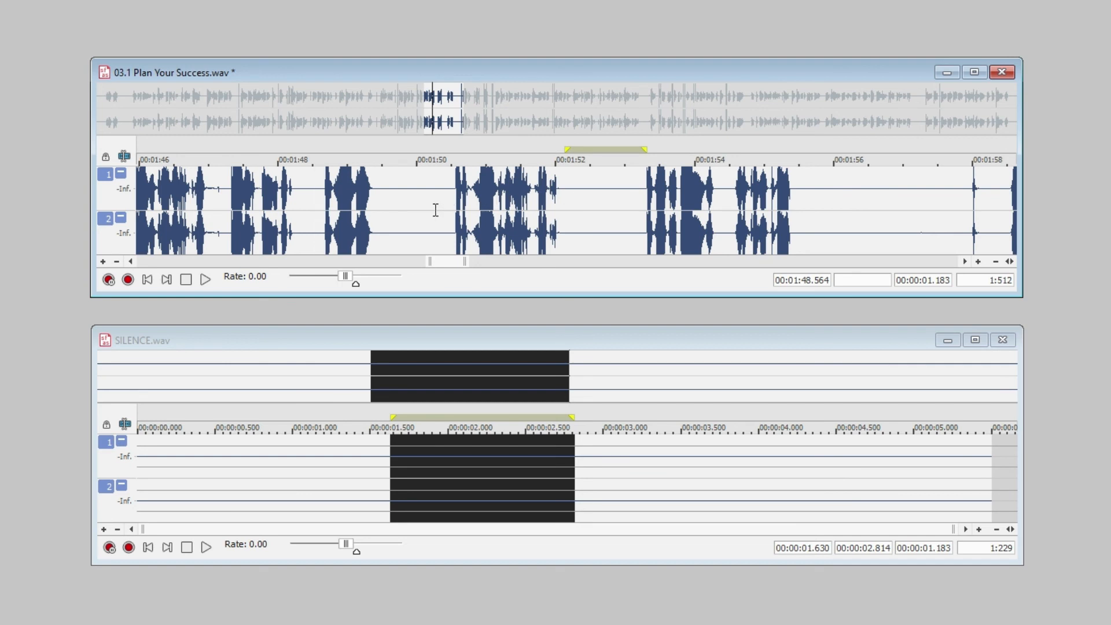
{"action": "left_click_drag", "start_coordinate": [436, 210], "coordinate": [401, 211]}
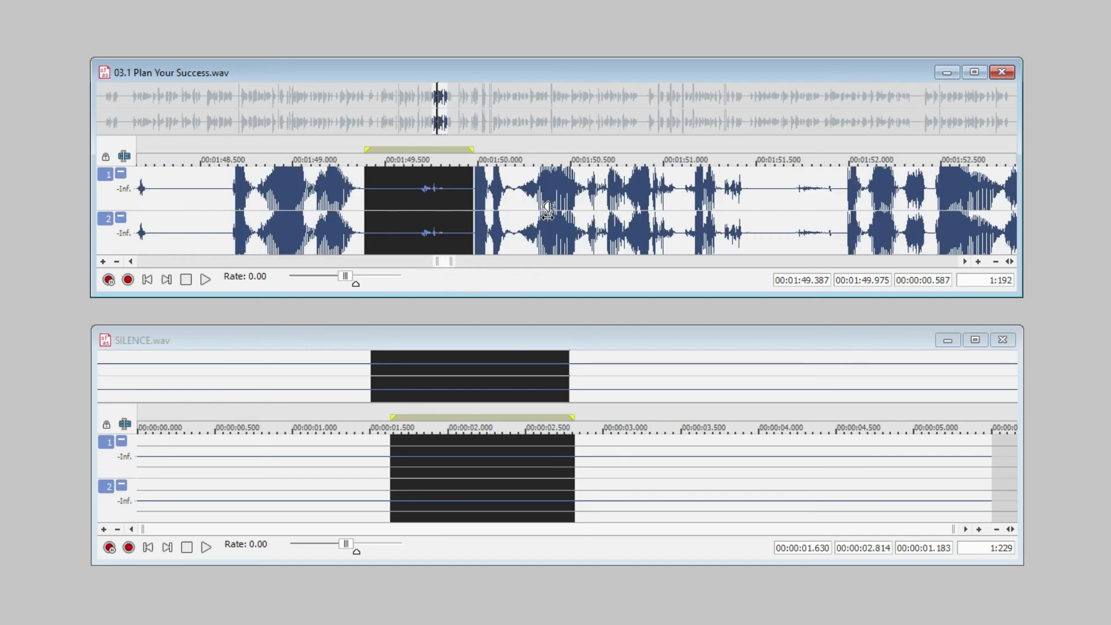
- Delete about 0.3 seconds at each of the two pauses near 00:01:49.6 and 00:01:51.3, and play the joined sentence
{"action": "left_click", "coordinate": [462, 210]}
{"action": "left_click_drag", "start_coordinate": [399, 211], "coordinate": [458, 222]}
{"action": "key", "text": "Delete"}
{"action": "left_click_drag", "start_coordinate": [722, 188], "coordinate": [781, 232]}
{"action": "key", "text": "Delete"}
{"action": "left_click", "coordinate": [365, 200]}
{"action": "key", "text": "space"}
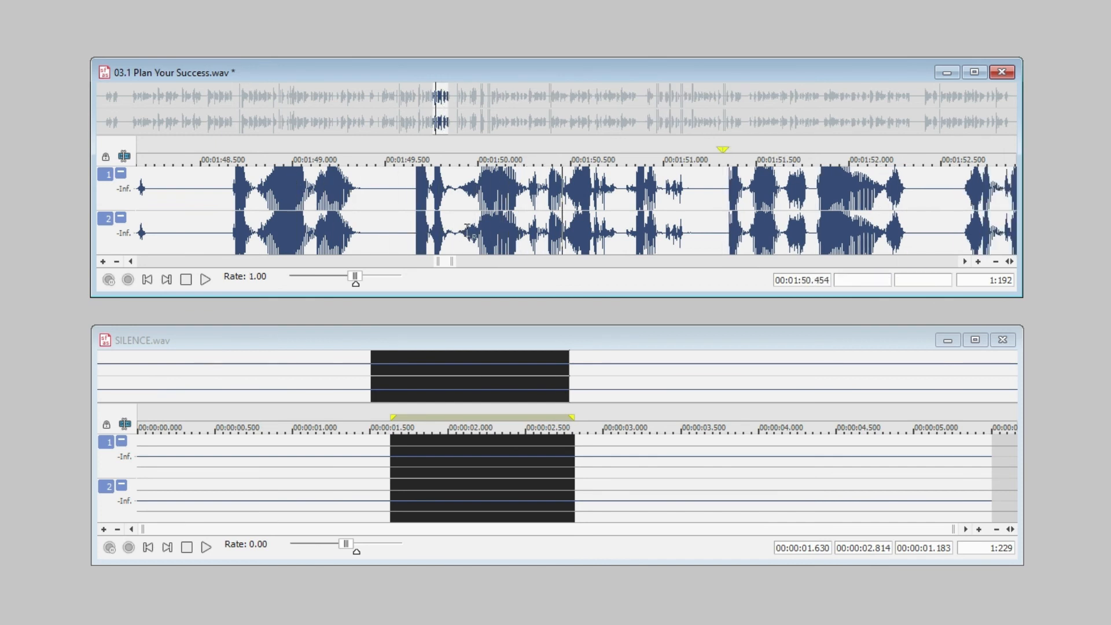
{"action": "key", "text": "space"}
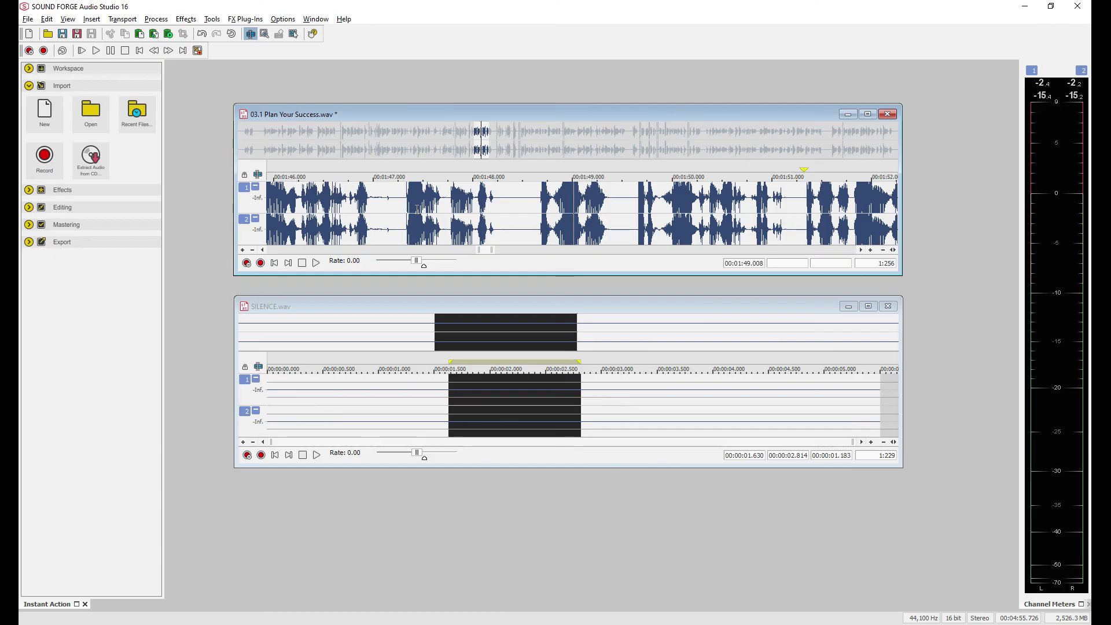
- Go back to an earlier part of the recording and play it from 00:01:42.591
{"action": "scroll", "coordinate": [335, 205], "scroll_direction": "down", "scroll_amount": 1}
{"action": "left_click", "coordinate": [336, 205]}
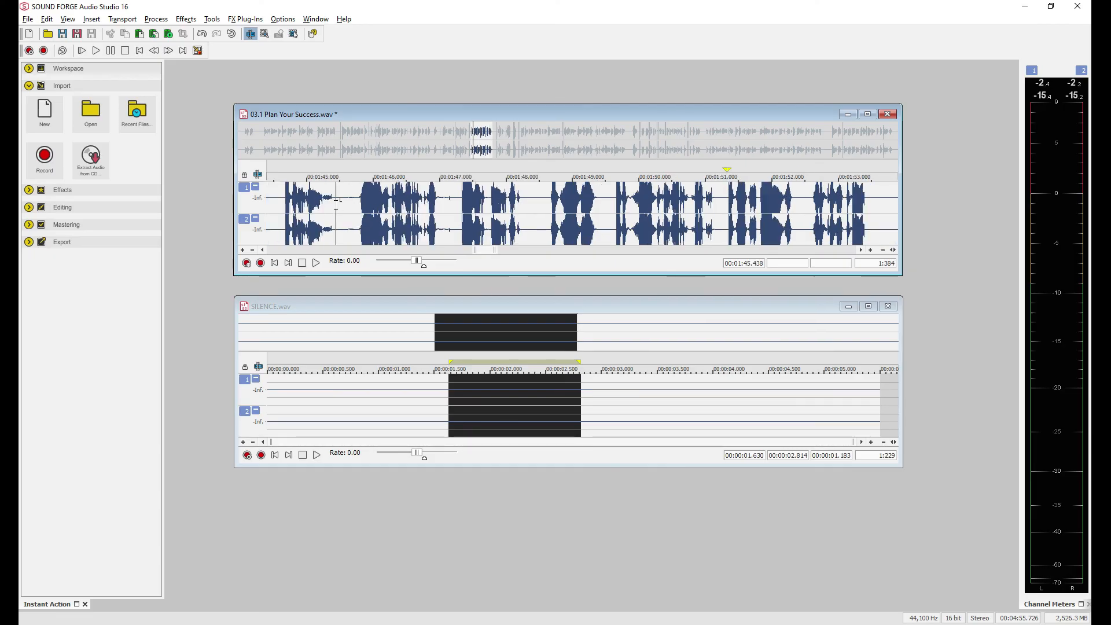
{"action": "scroll", "coordinate": [336, 205], "scroll_direction": "up", "scroll_amount": 1}
{"action": "scroll", "coordinate": [398, 209], "scroll_direction": "down", "scroll_amount": 1}
{"action": "left_click", "coordinate": [399, 213]}
{"action": "key", "text": "space"}
{"action": "key", "text": "space"}
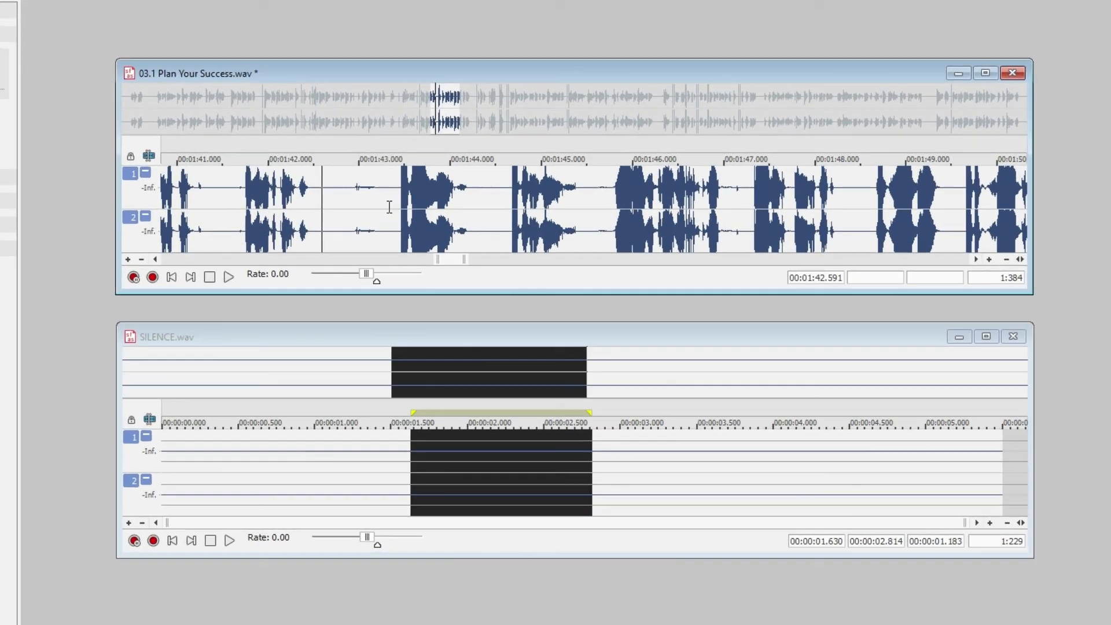
- Replace the breath from 00:01:42.722 to 00:01:43.262 with 0.534 seconds of silence copied from SILENCE.wav
{"action": "left_click_drag", "start_coordinate": [432, 213], "coordinate": [332, 209]}
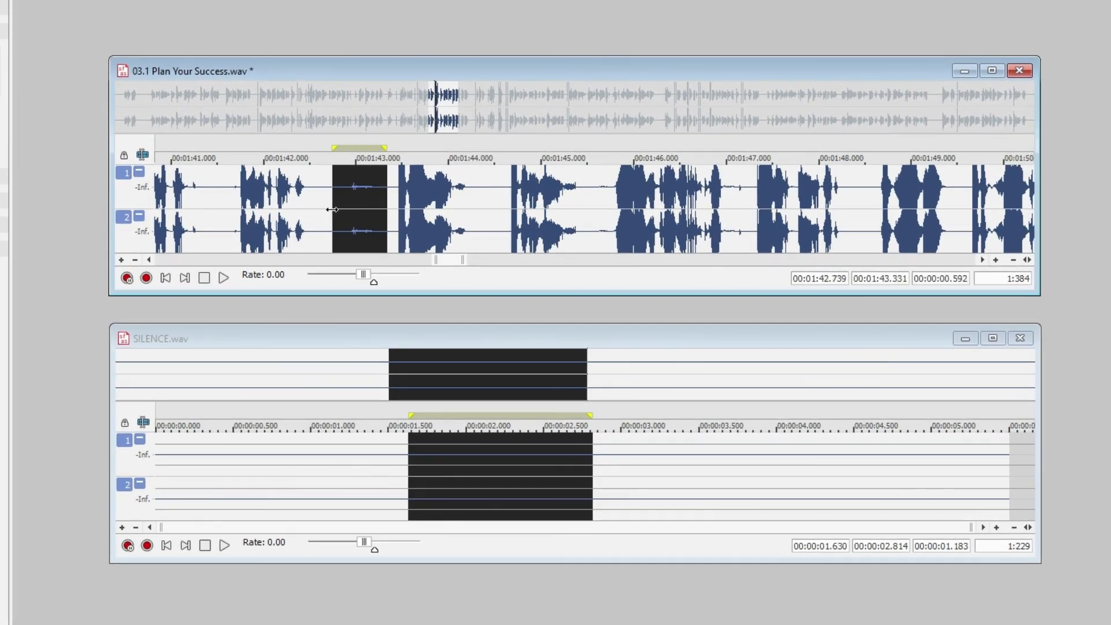
{"action": "left_click", "coordinate": [446, 488]}
{"action": "left_click_drag", "start_coordinate": [411, 466], "coordinate": [496, 485]}
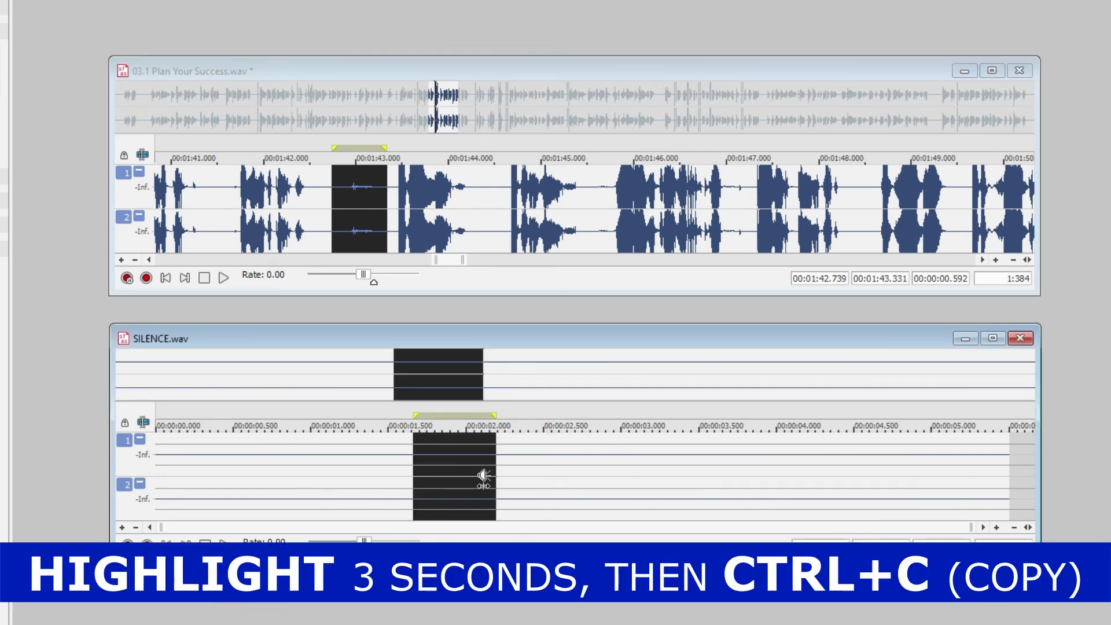
{"action": "left_click", "coordinate": [338, 192]}
{"action": "key", "text": "ctrl+v"}
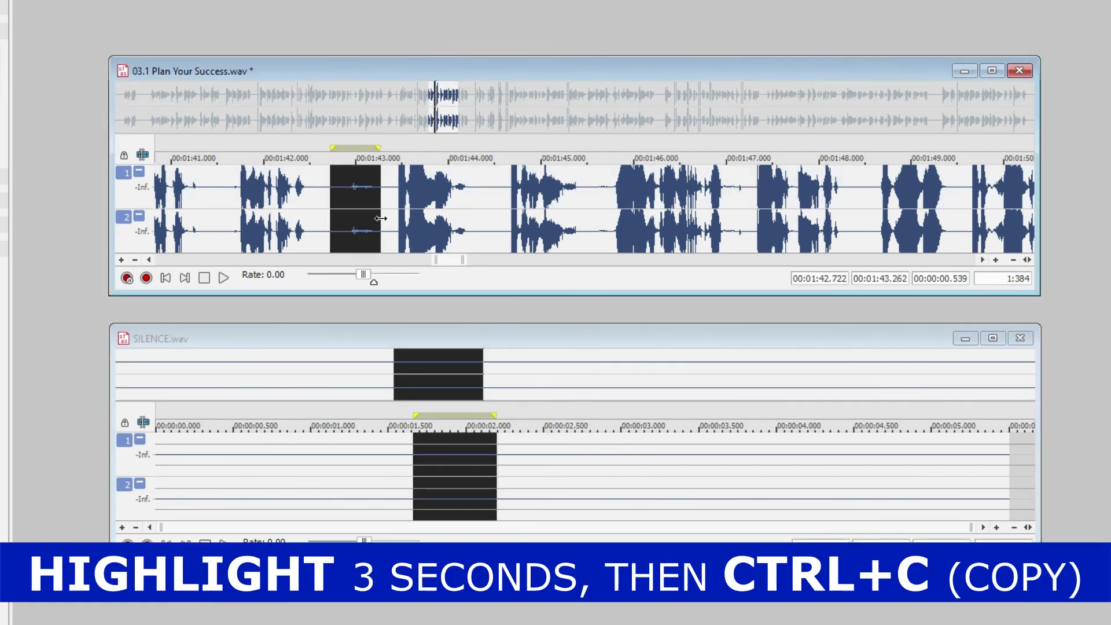
- Play the chapter across the replaced breath, starting from about 00:01:42.5
{"action": "scroll", "coordinate": [388, 226], "scroll_direction": "left", "scroll_amount": 3}
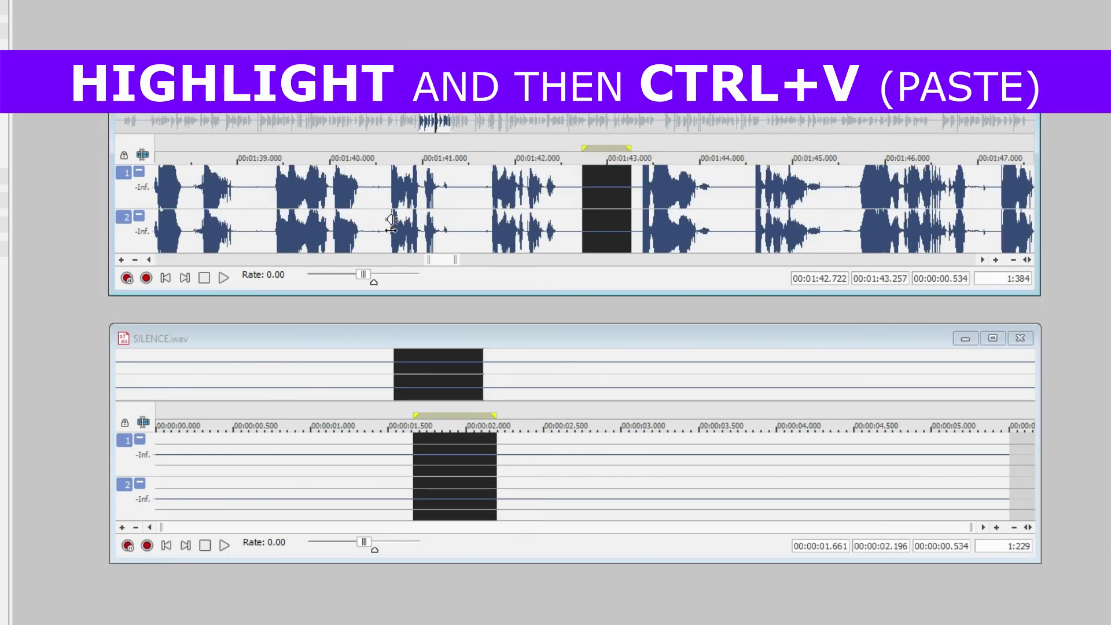
{"action": "left_click", "coordinate": [562, 222]}
{"action": "key", "text": "space"}
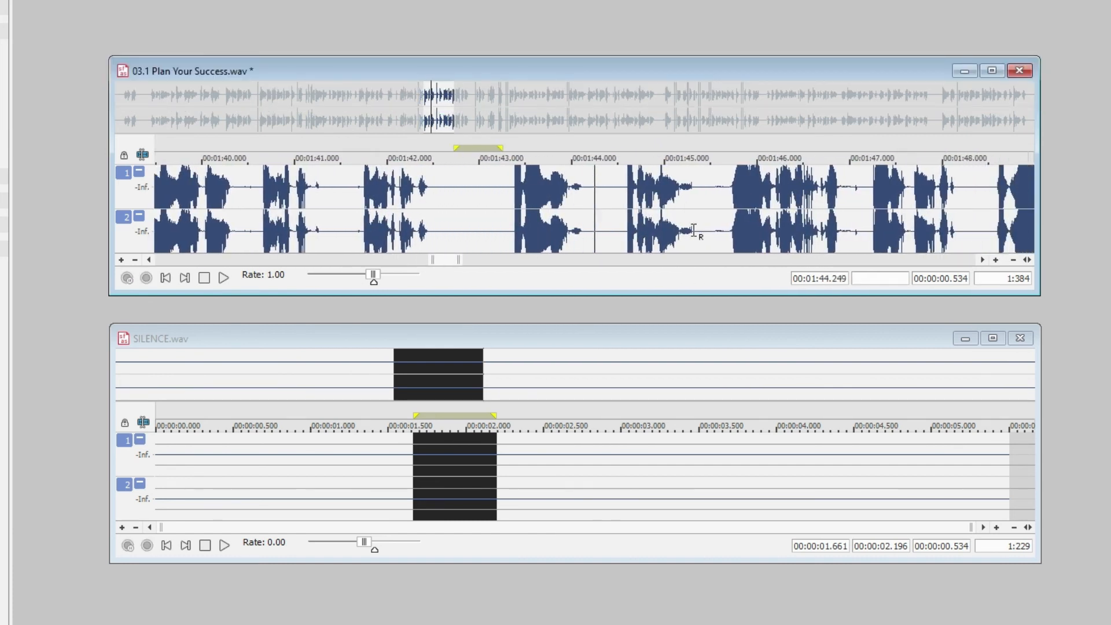
{"action": "key", "text": "space"}
- Place the cursor at 00:01:42.965 in the chapter, and copy the silence from 00:00:01.692 to 00:00:02.383 in SILENCE.wav
{"action": "left_click", "coordinate": [604, 207]}
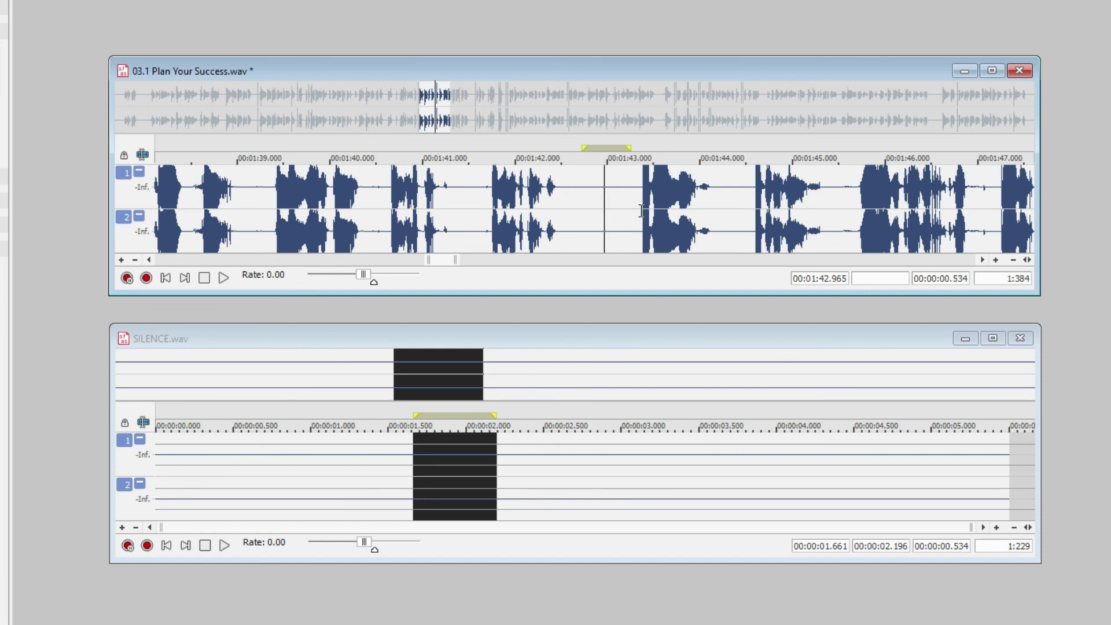
{"action": "left_click_drag", "start_coordinate": [525, 476], "coordinate": [418, 483]}
{"action": "right_click", "coordinate": [463, 468]}
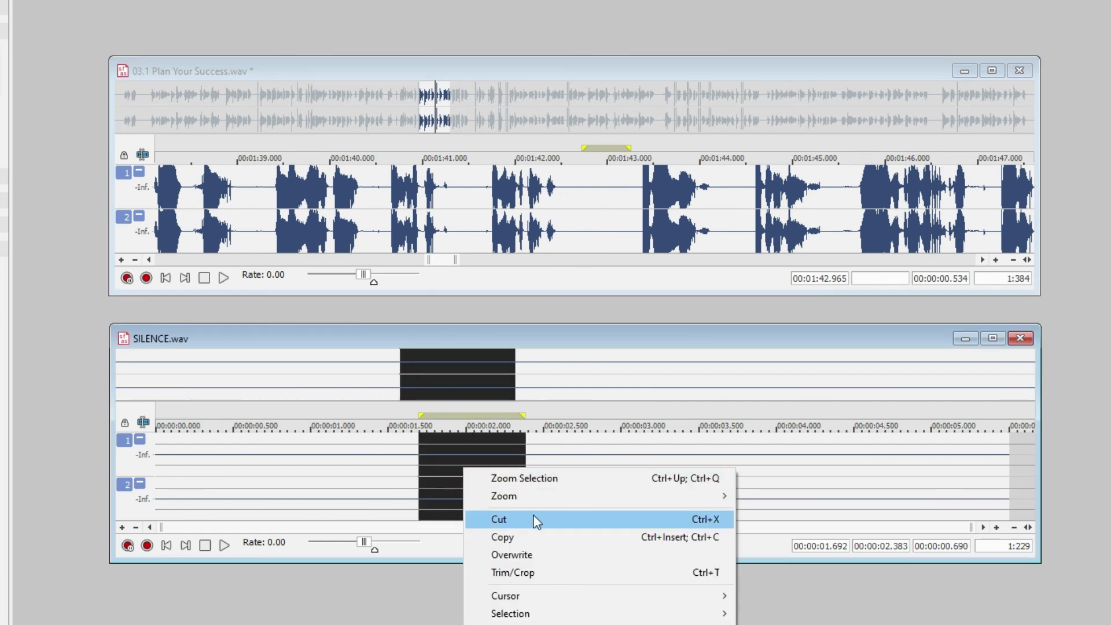